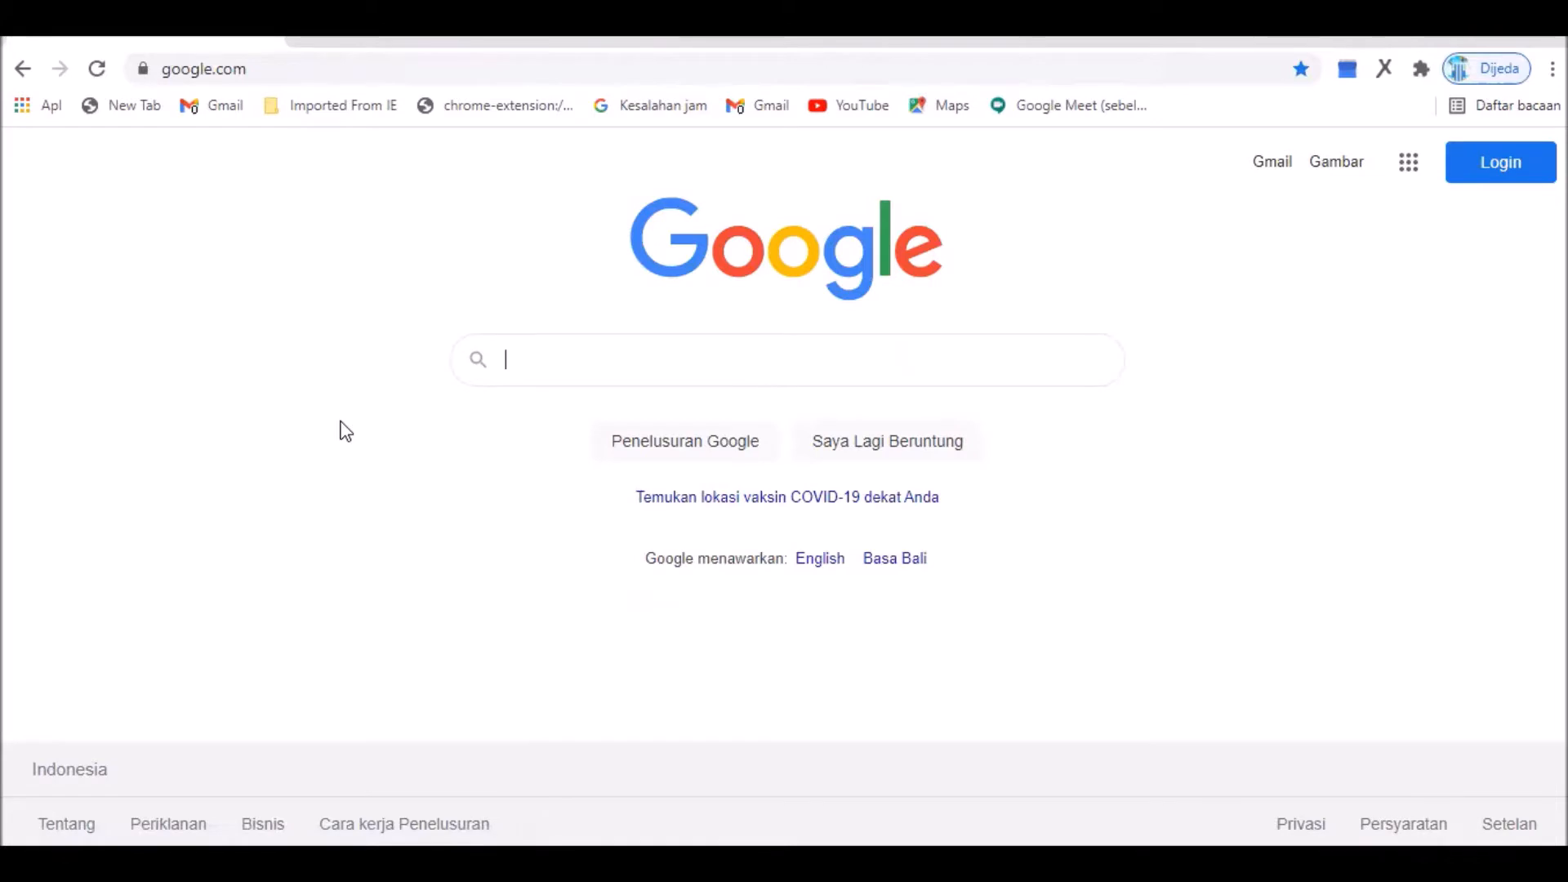
click(225, 77)
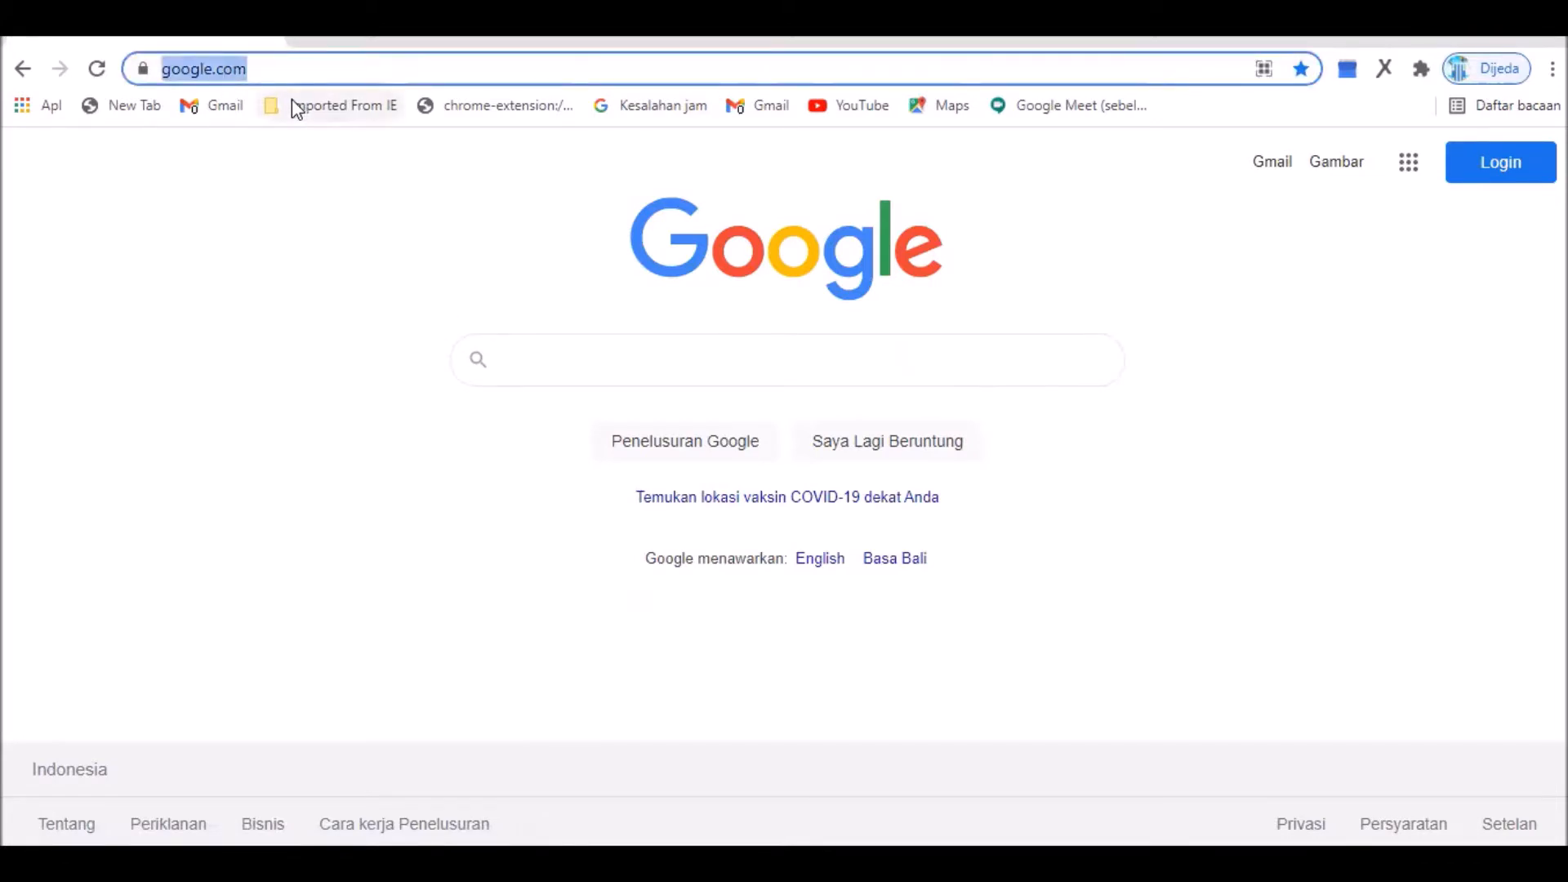
text(www.prezi)
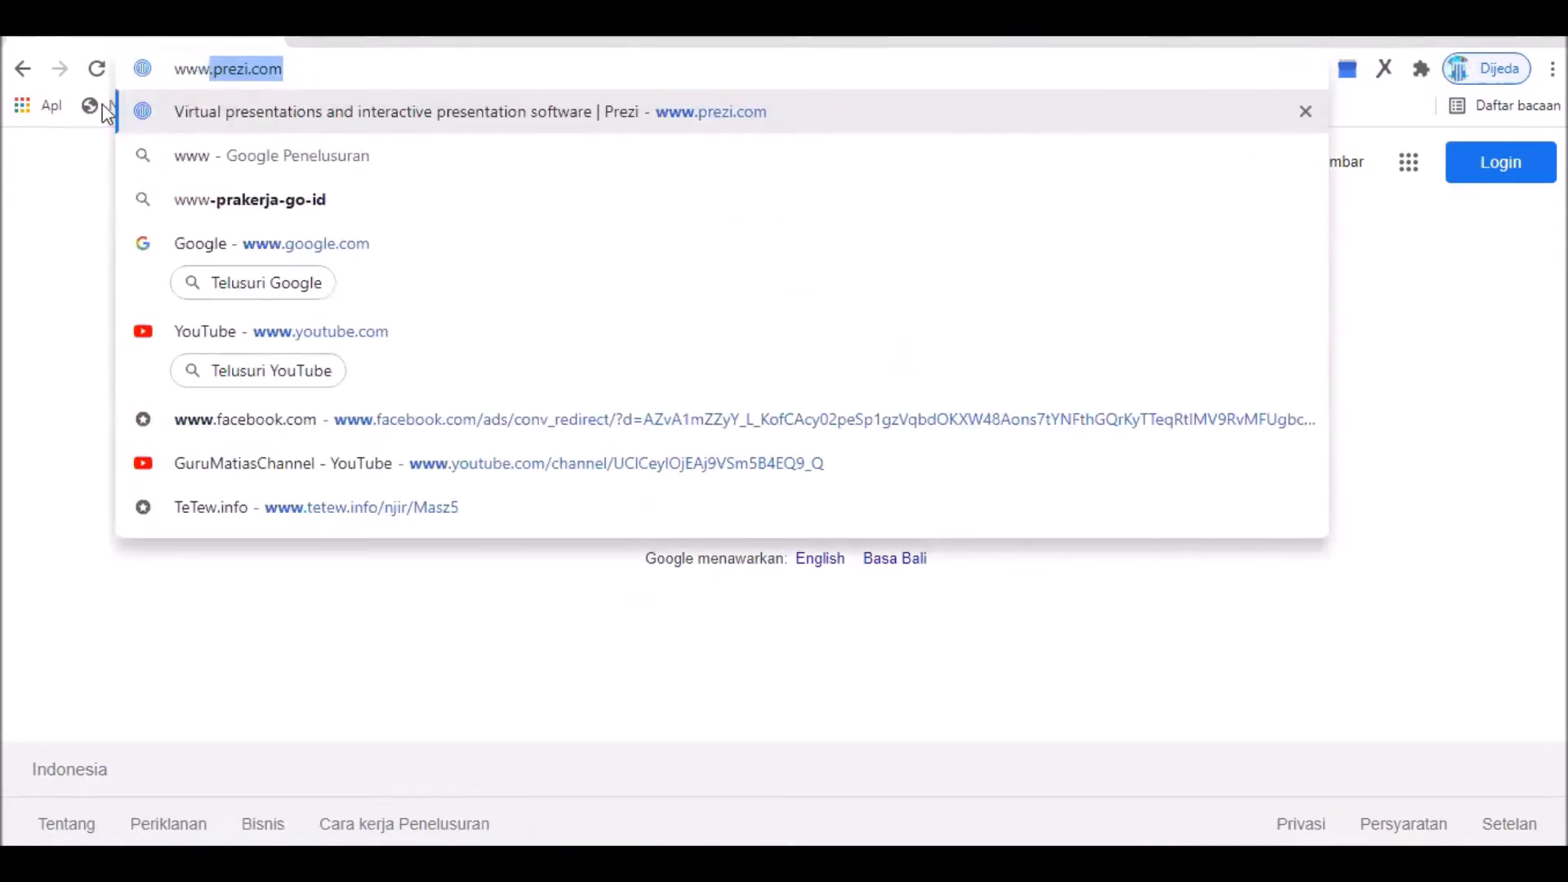
click(614, 671)
- Search Google for "prezi" and open the Prezi website from the results
click(752, 351)
text(prez)
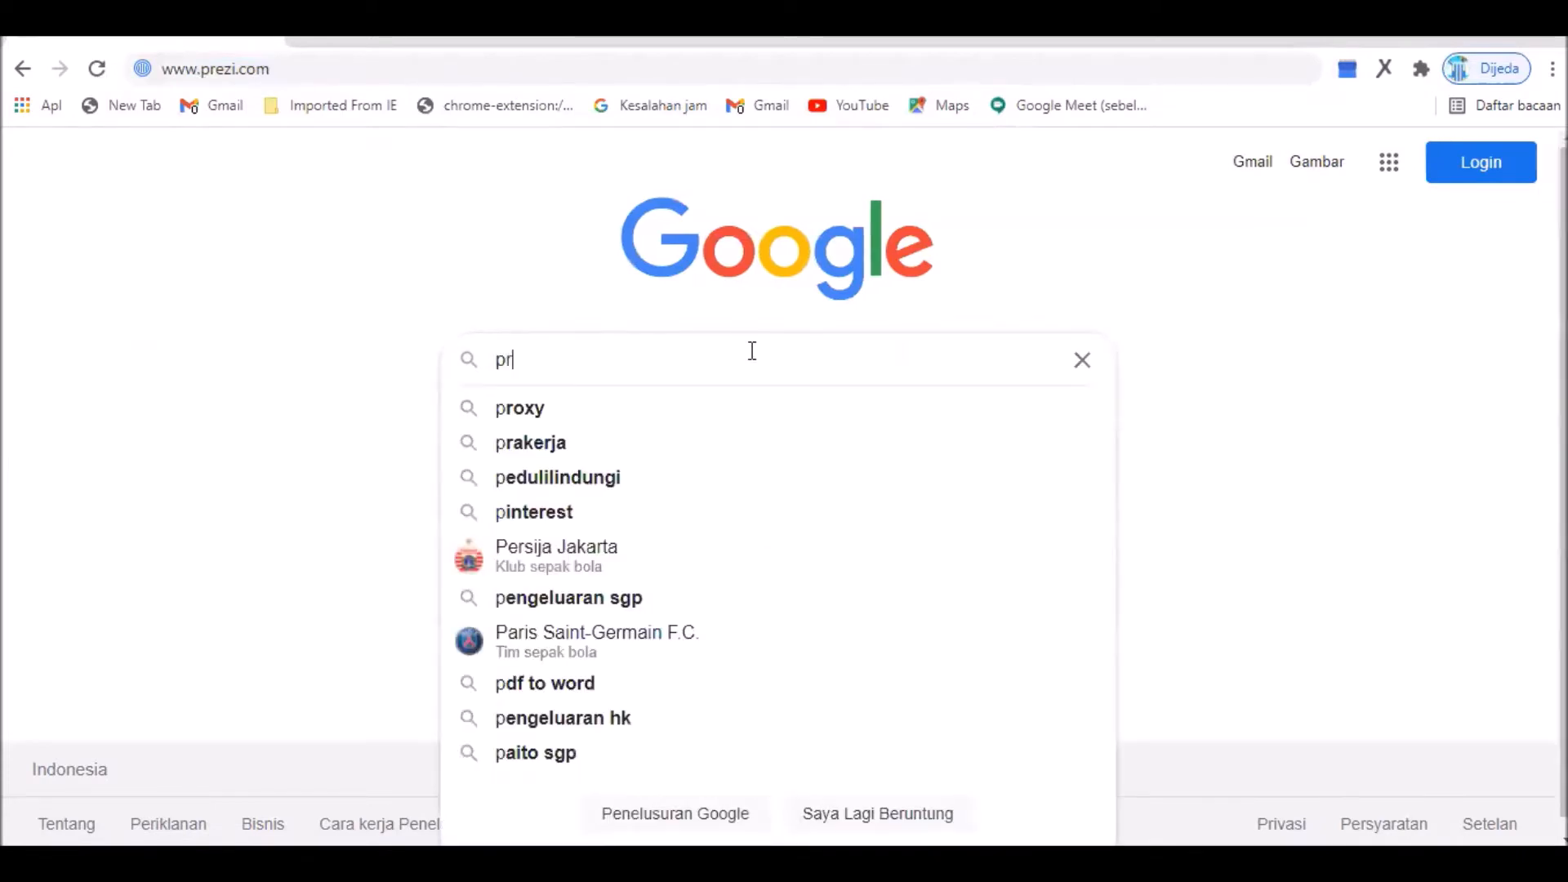
text(i)
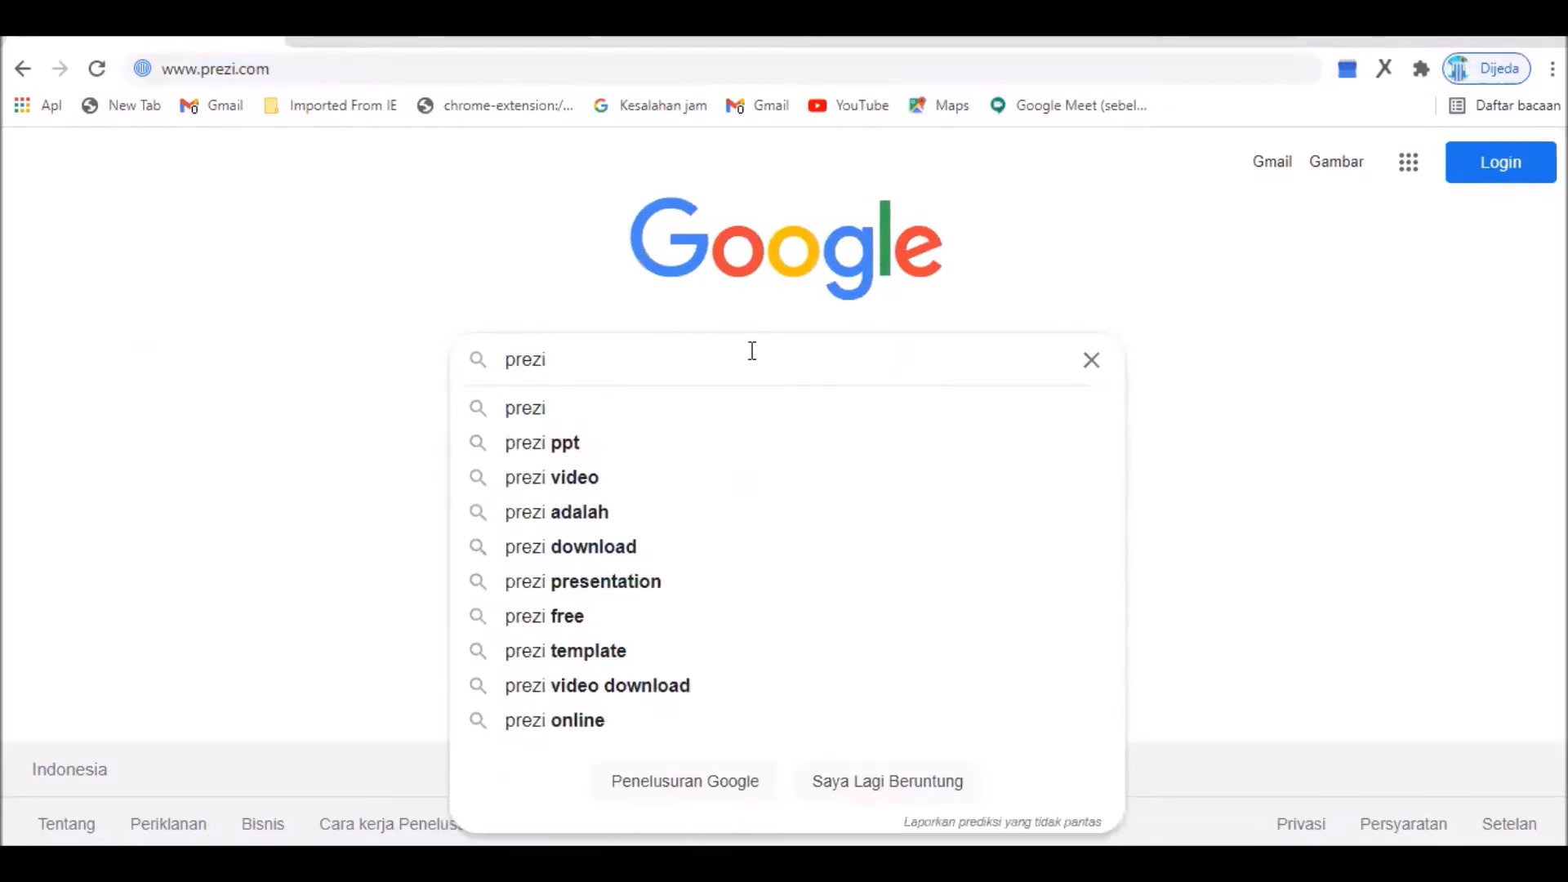
key(Return)
click(642, 384)
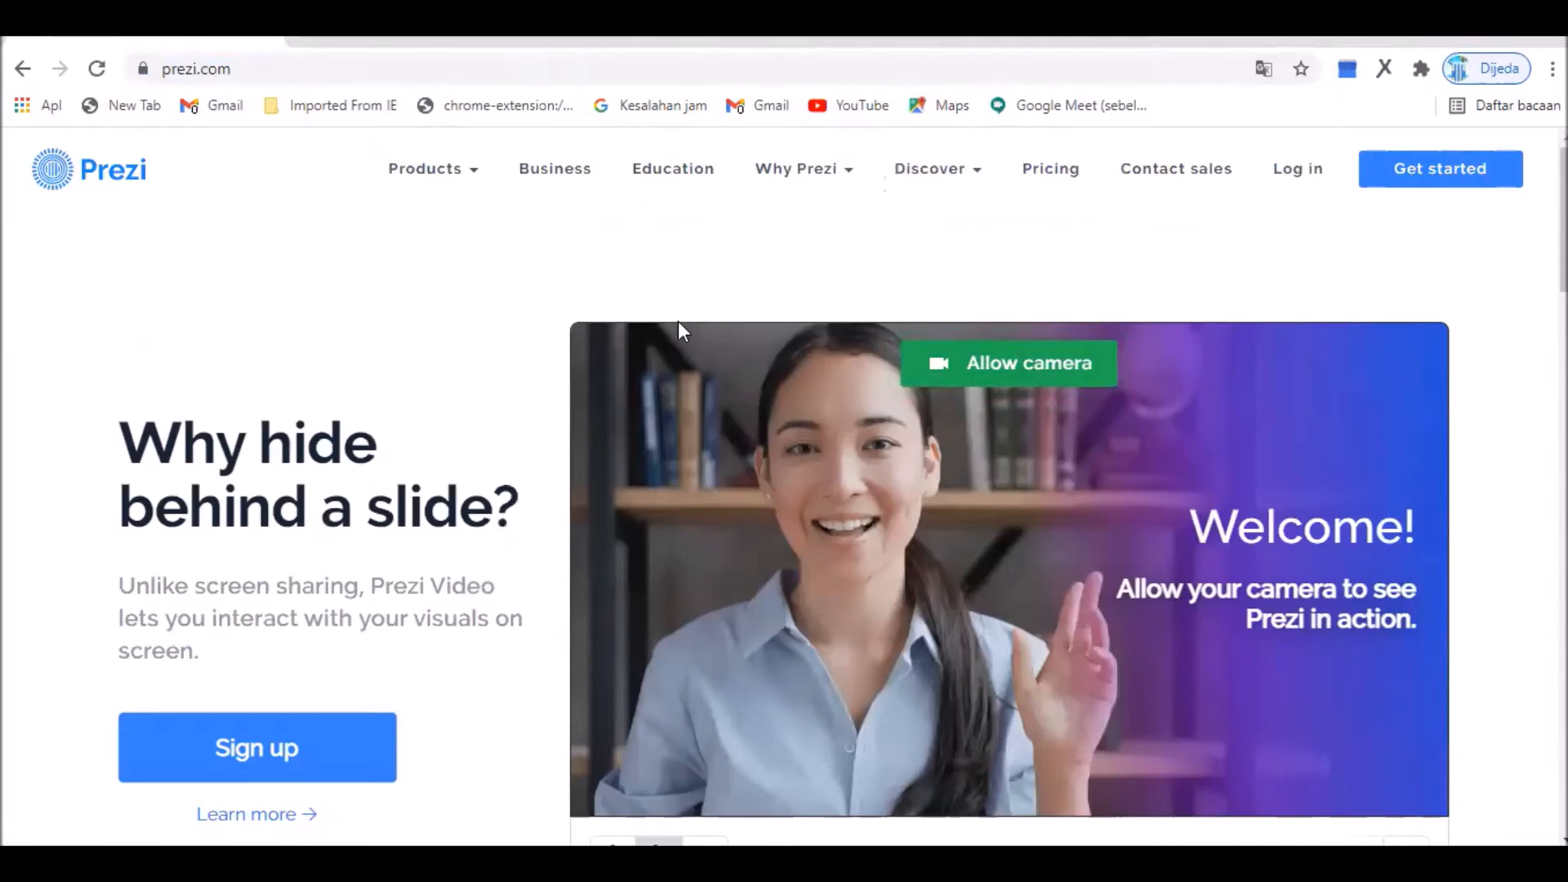
- Open the Prezi sign-up form and examine its required fields and the alternative sign-up options
scroll(670, 323, down, 1)
scroll(1378, 346, up, 1)
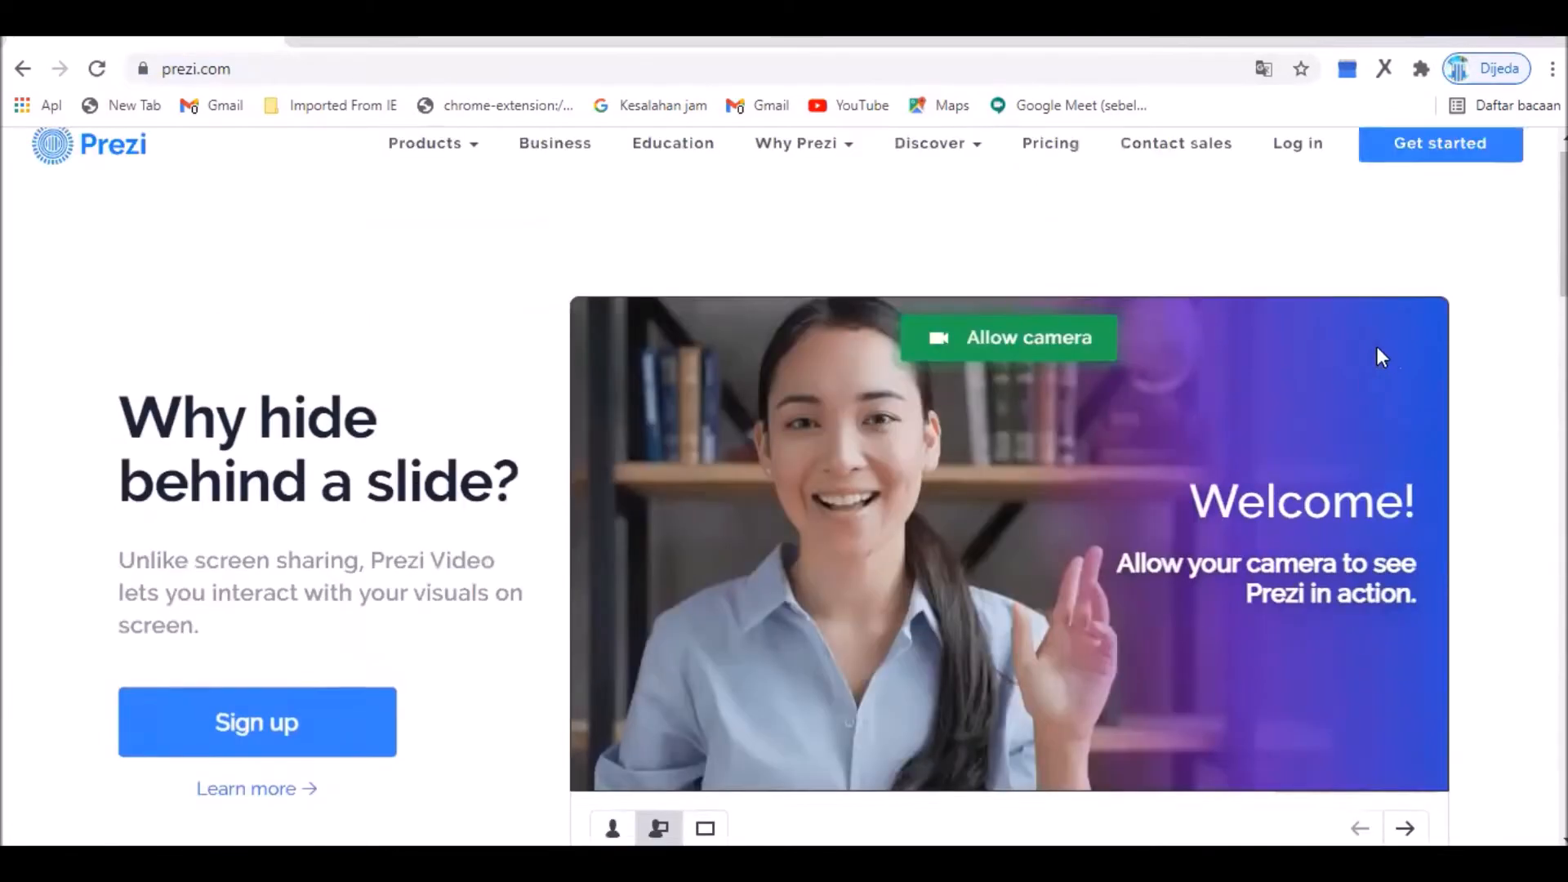
scroll(1380, 357, up, 1)
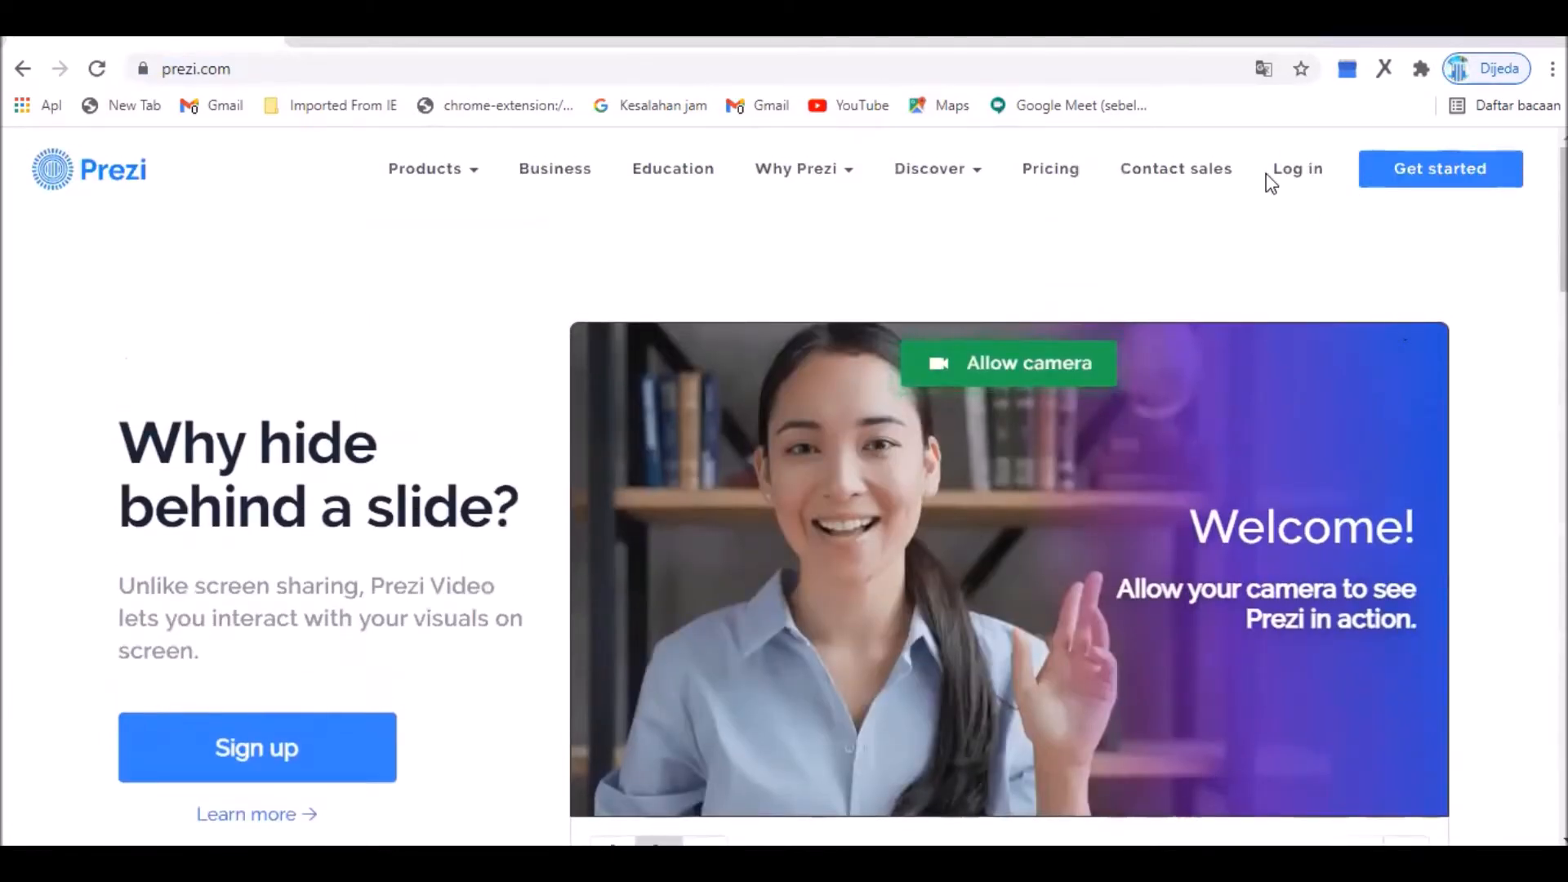
click(286, 746)
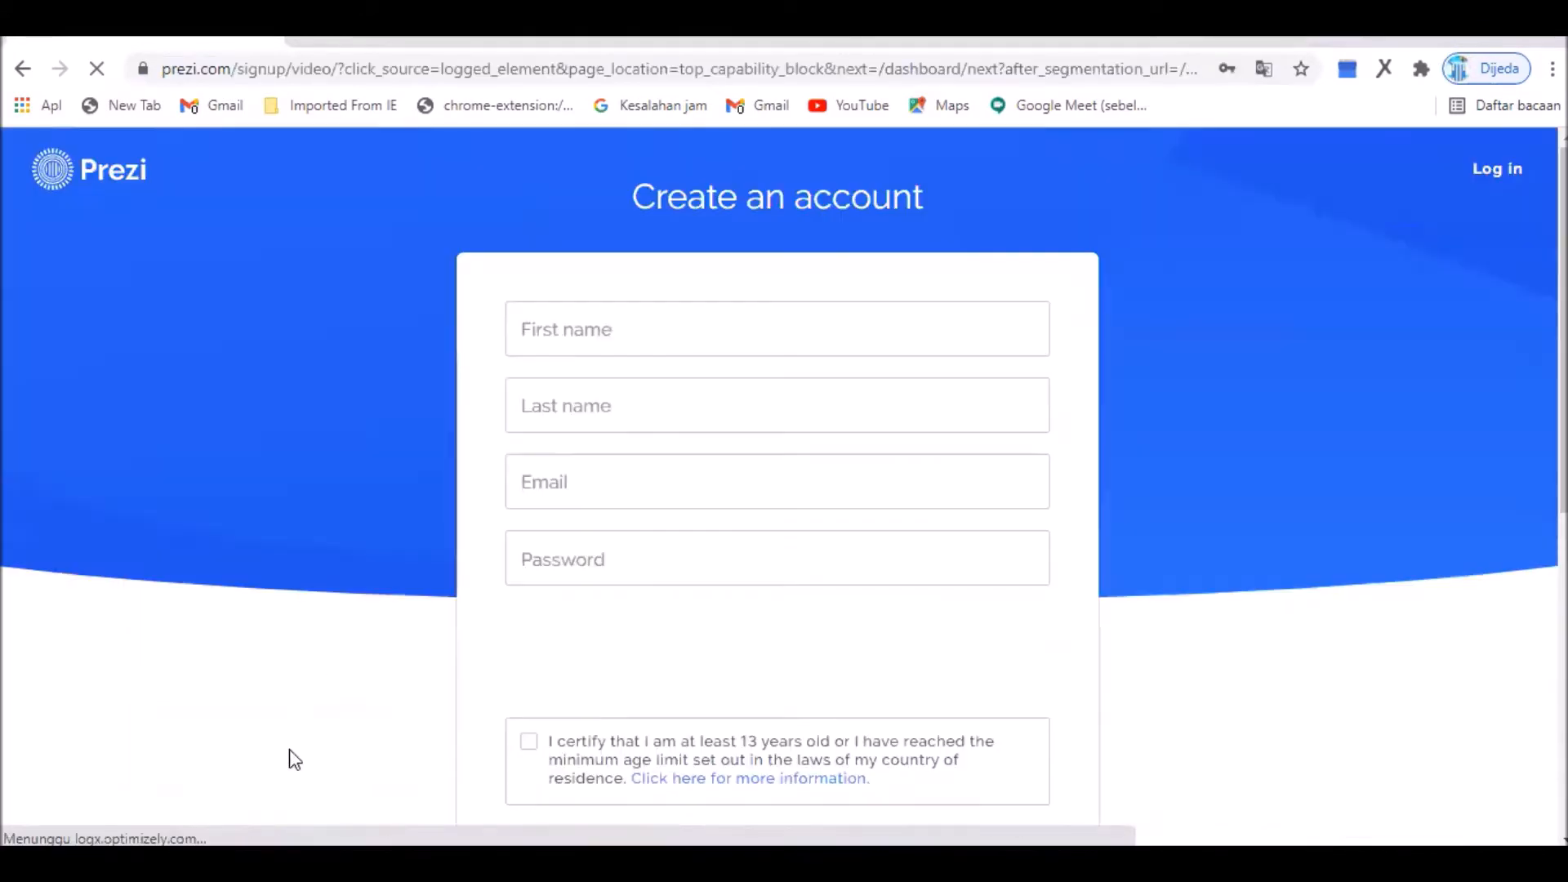
scroll(1168, 310, down, 5)
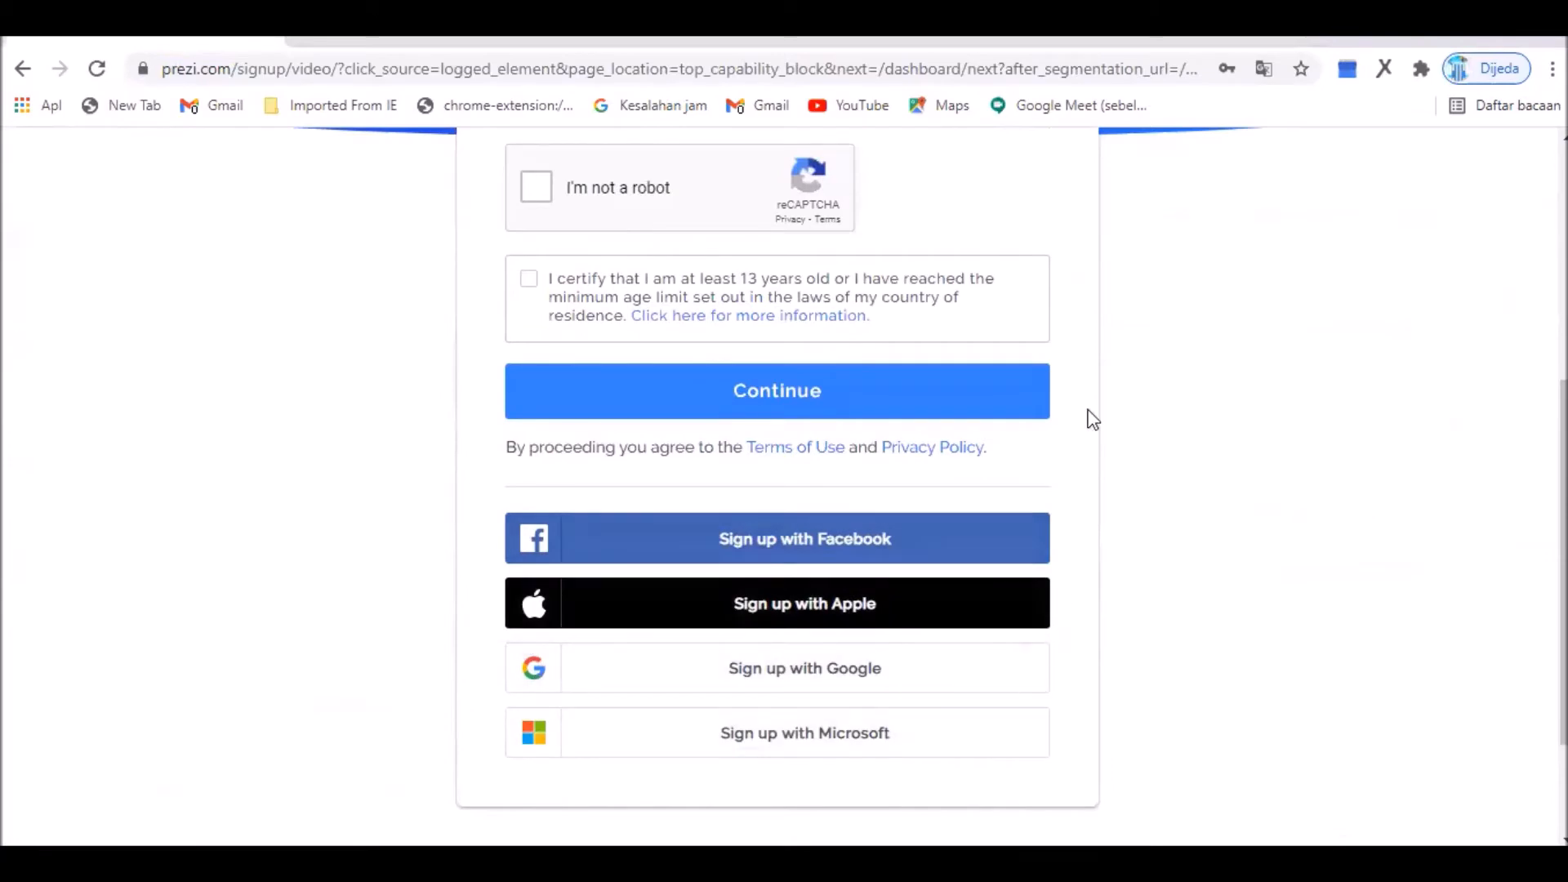
scroll(516, 469, up, 5)
scroll(1134, 473, down, 6)
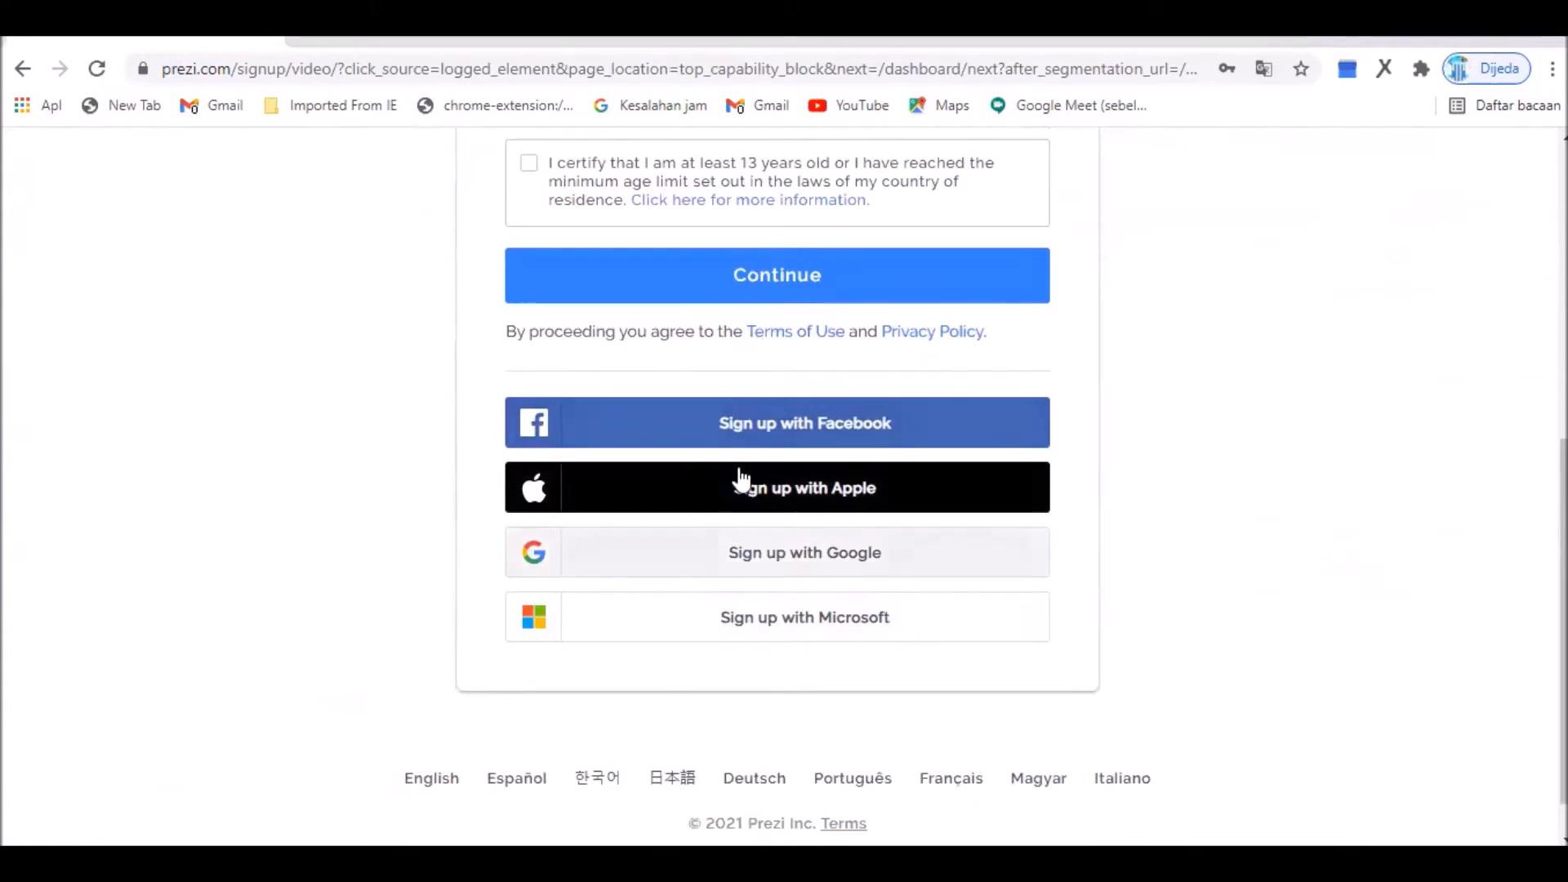
scroll(1301, 480, up, 6)
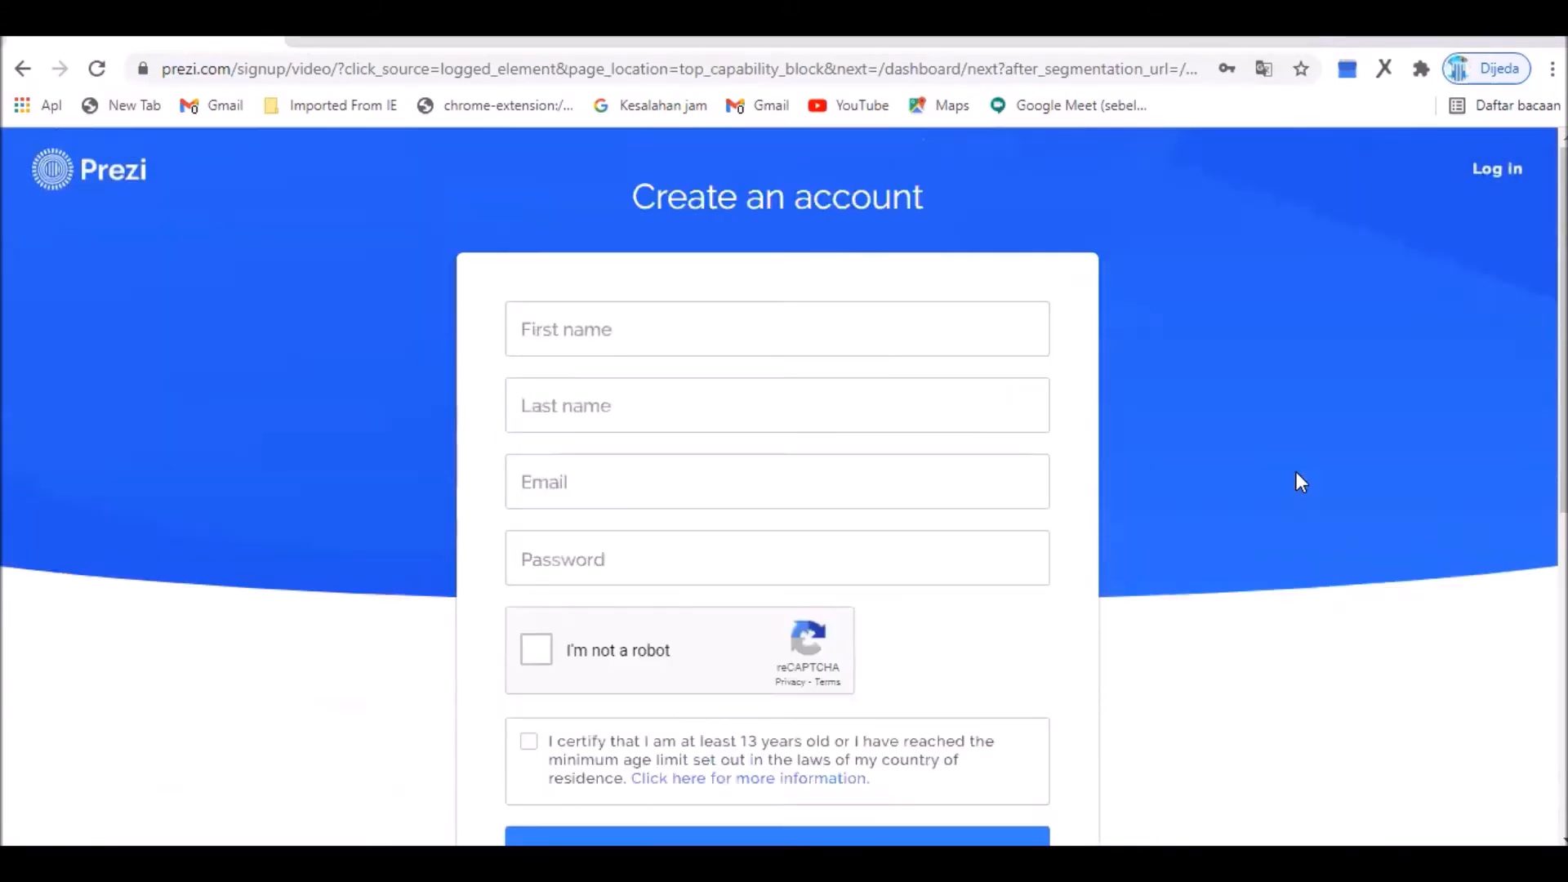
scroll(1052, 442, down, 7)
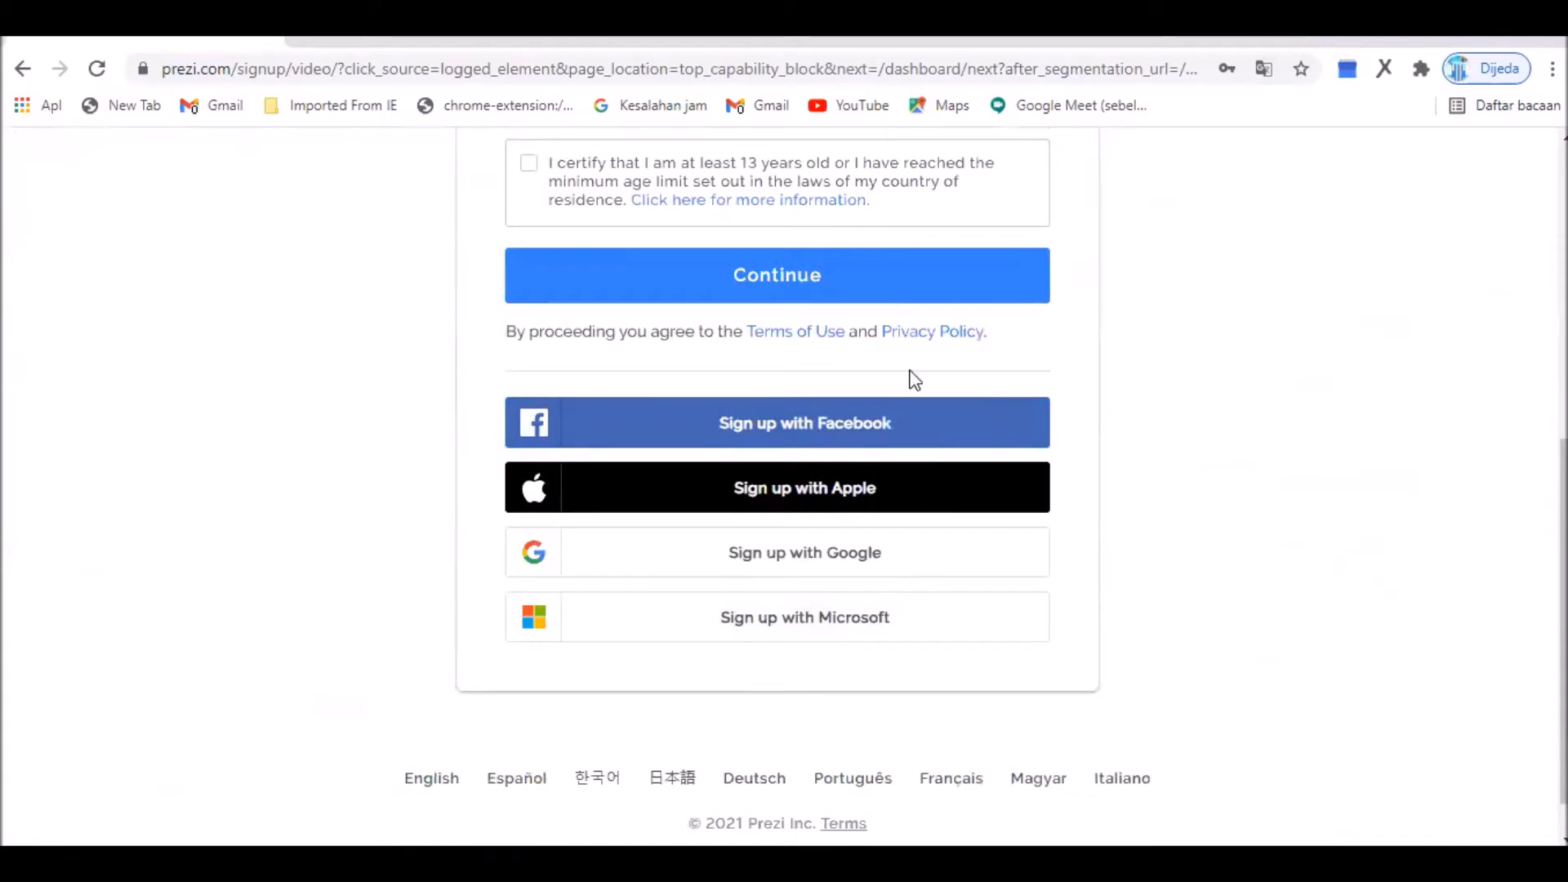
scroll(1333, 324, up, 7)
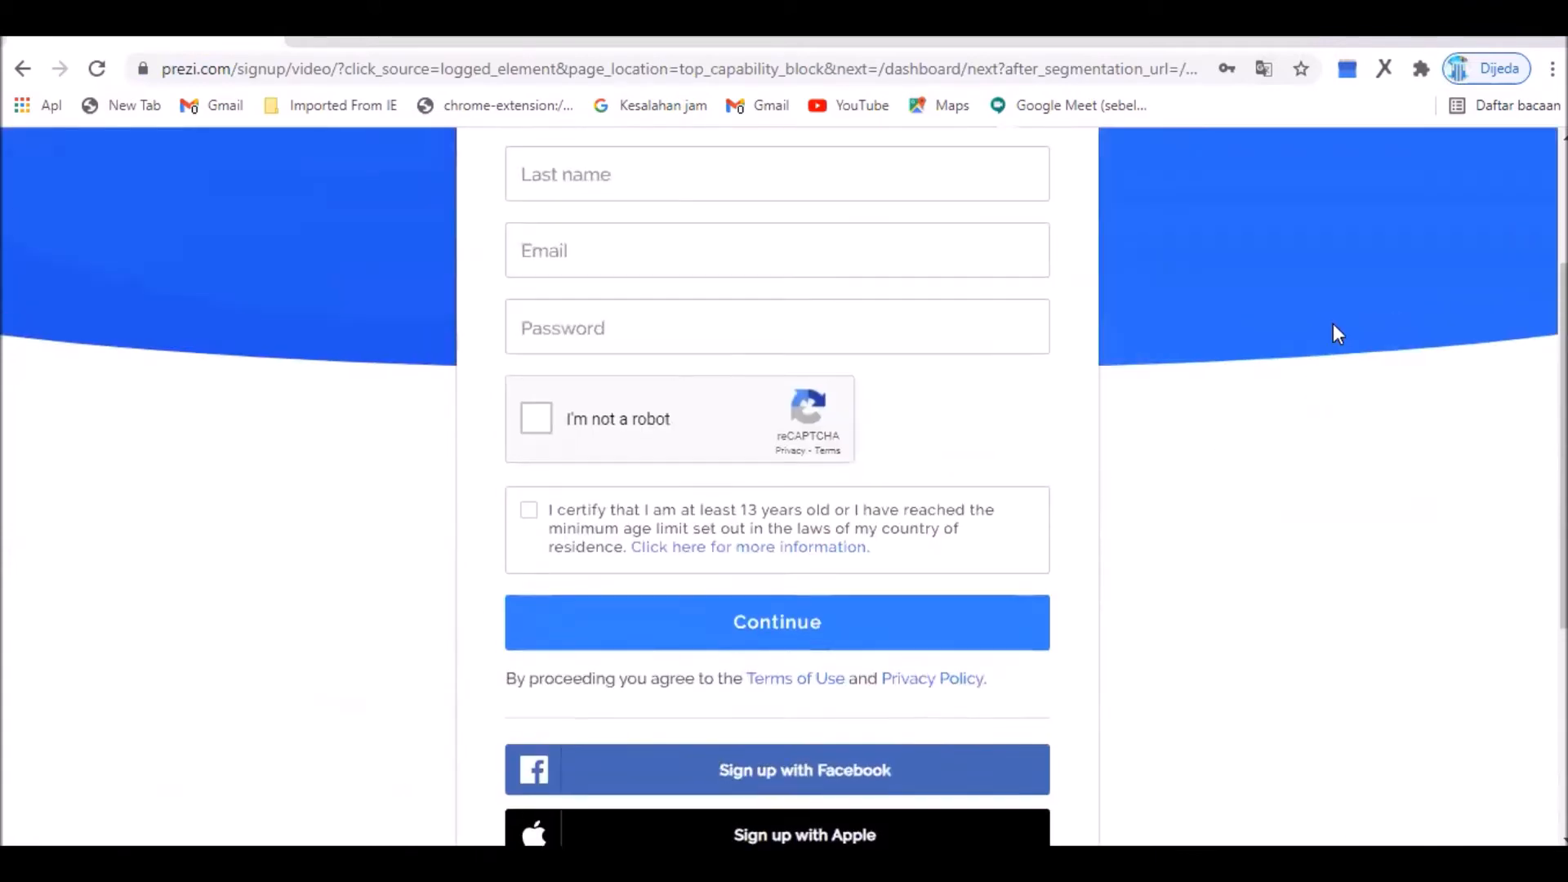
- Switch to the login form and log in to the existing account with the saved e-mail and password
click(1489, 173)
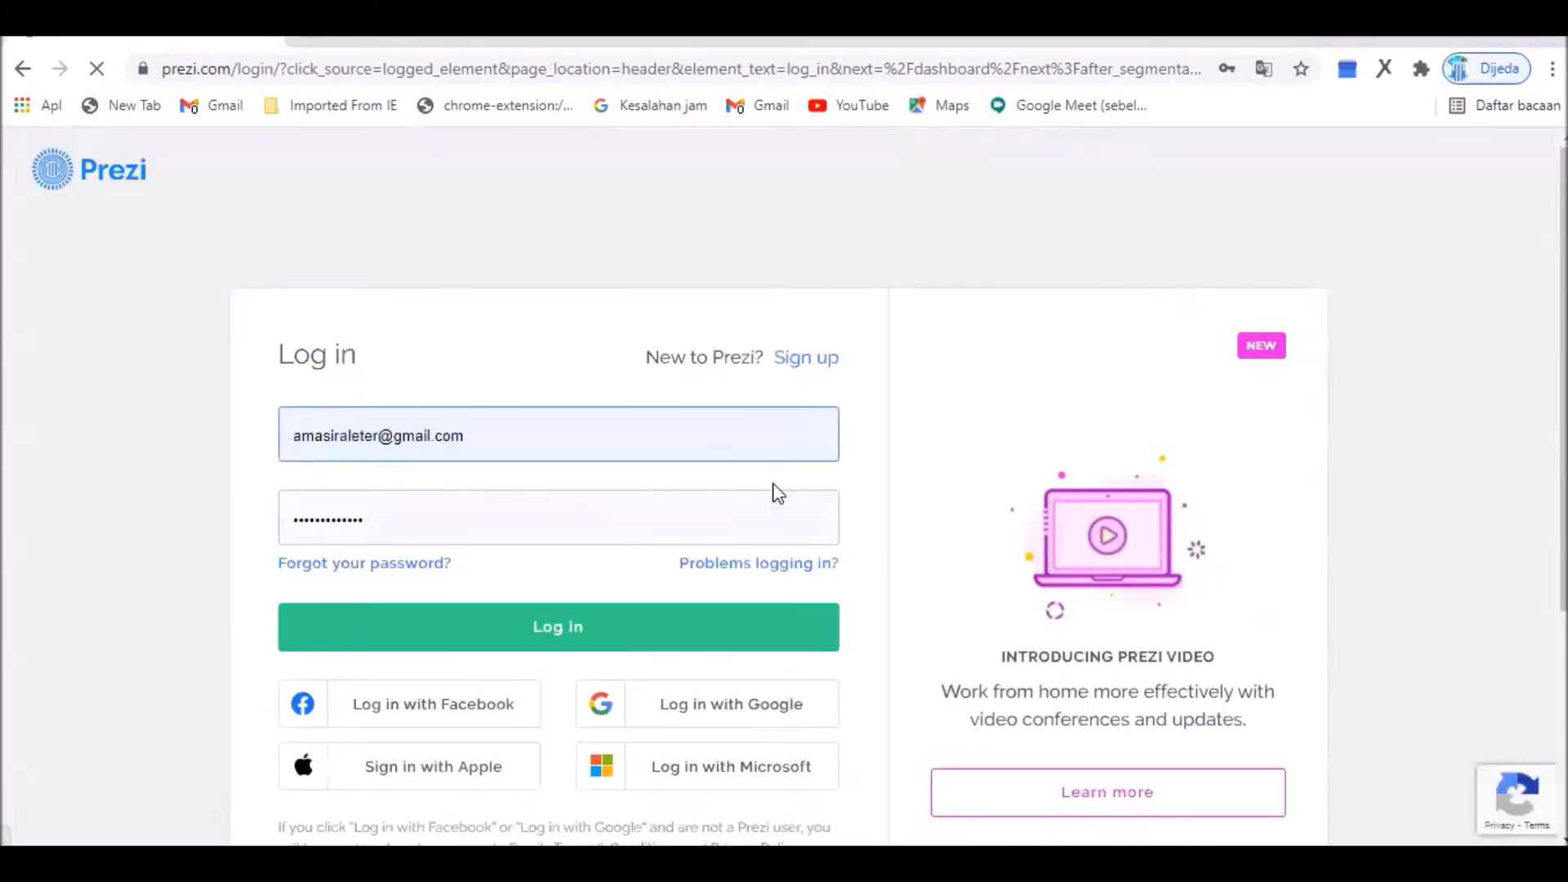
scroll(773, 485, down, 1)
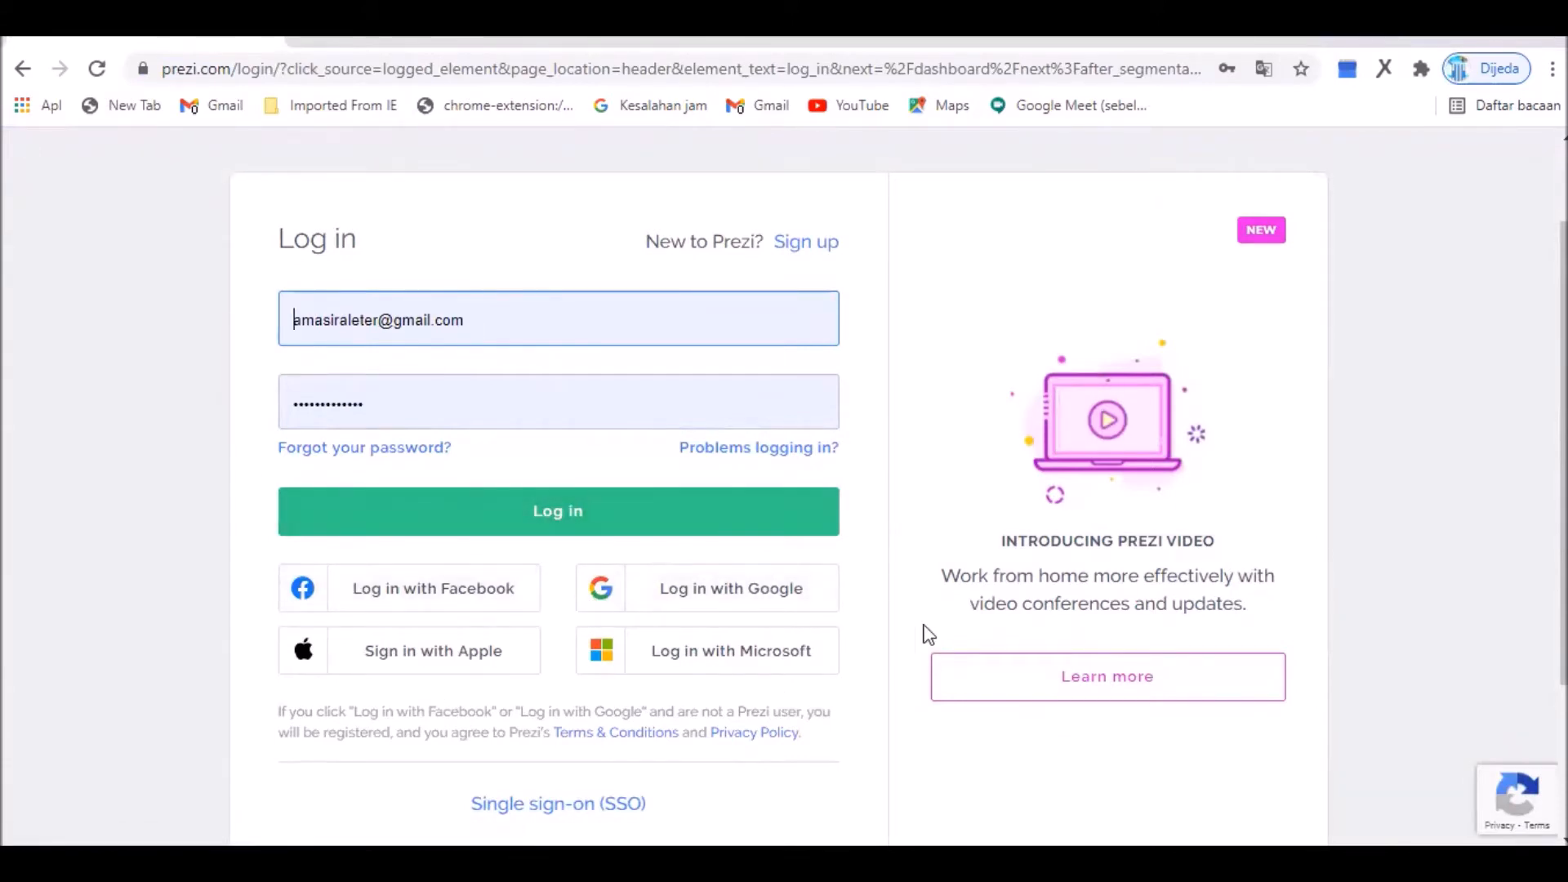
click(585, 515)
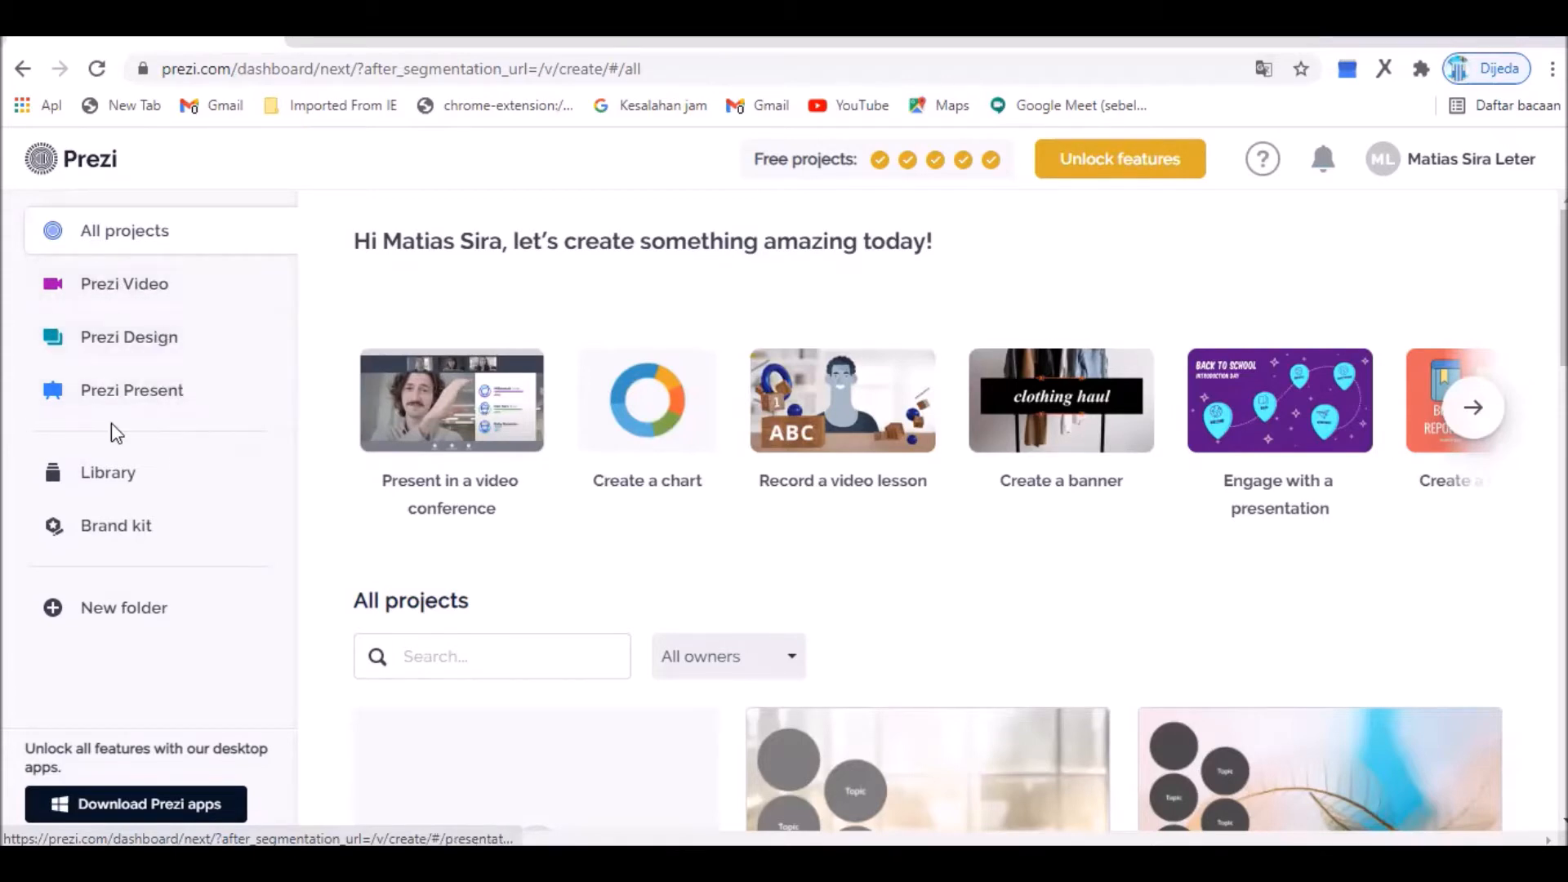
- View the Prezi Video and Prezi Design sections, look through the infographic templates, and return to the design dashboard
click(125, 296)
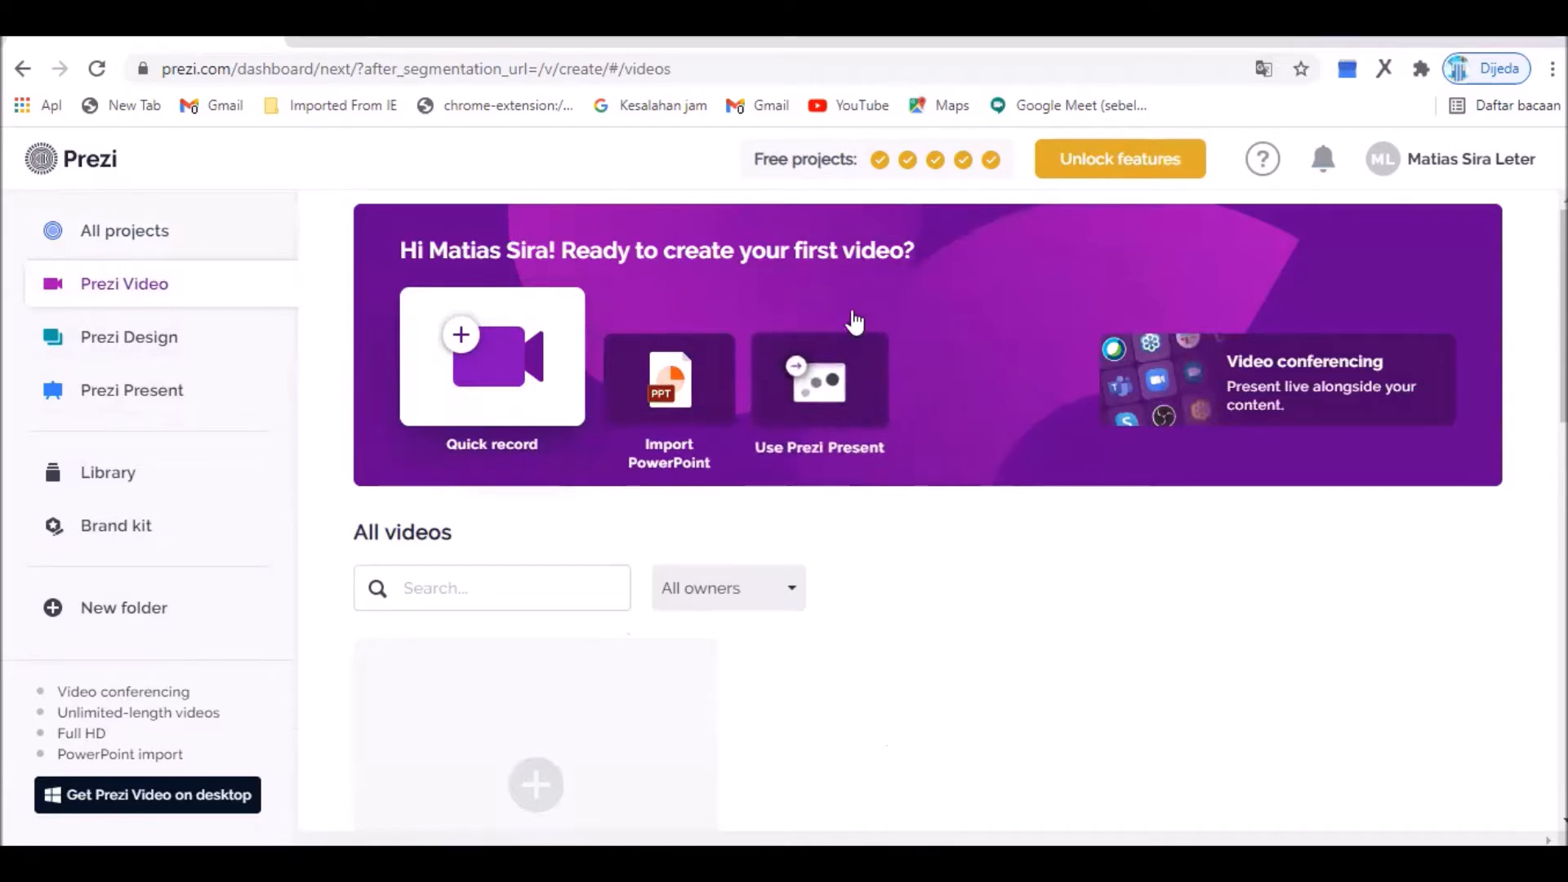
click(124, 347)
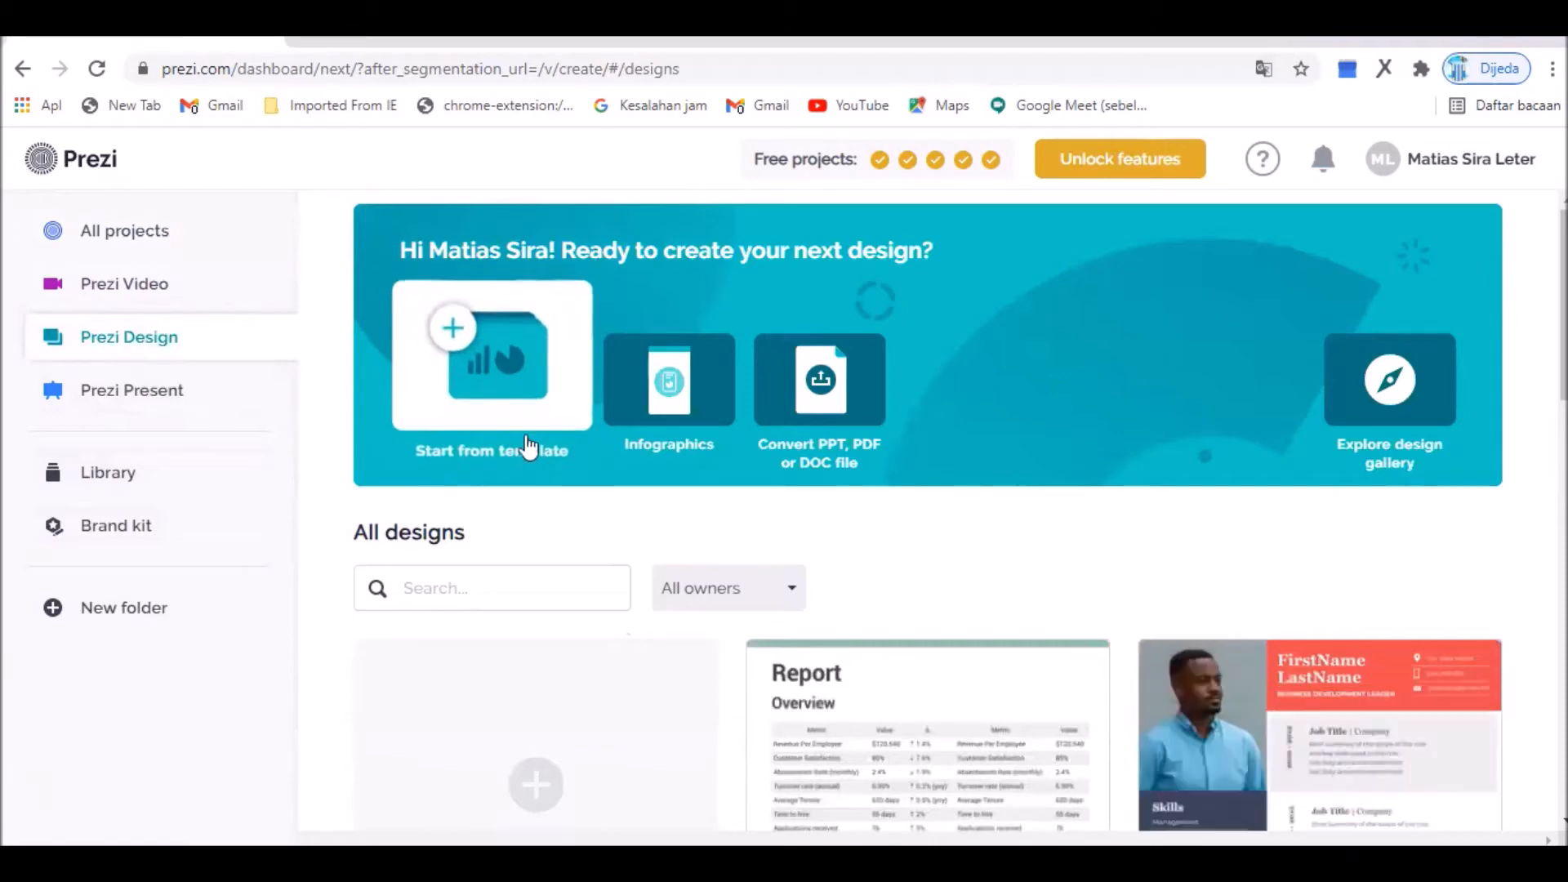
click(460, 351)
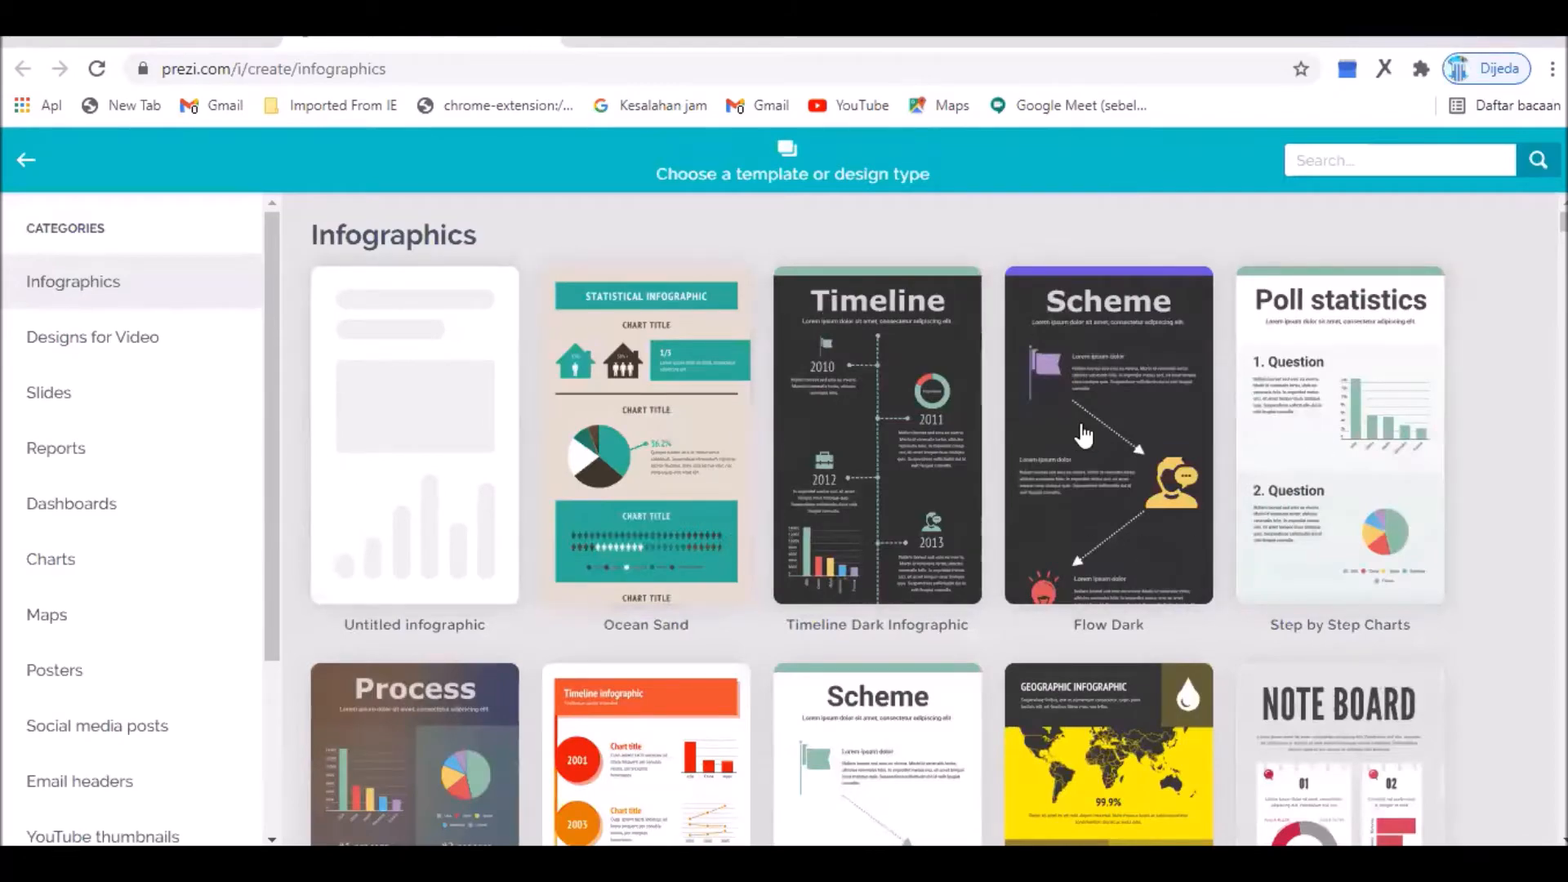
scroll(1085, 438, down, 6)
scroll(1084, 434, down, 1)
scroll(1085, 441, up, 7)
click(22, 162)
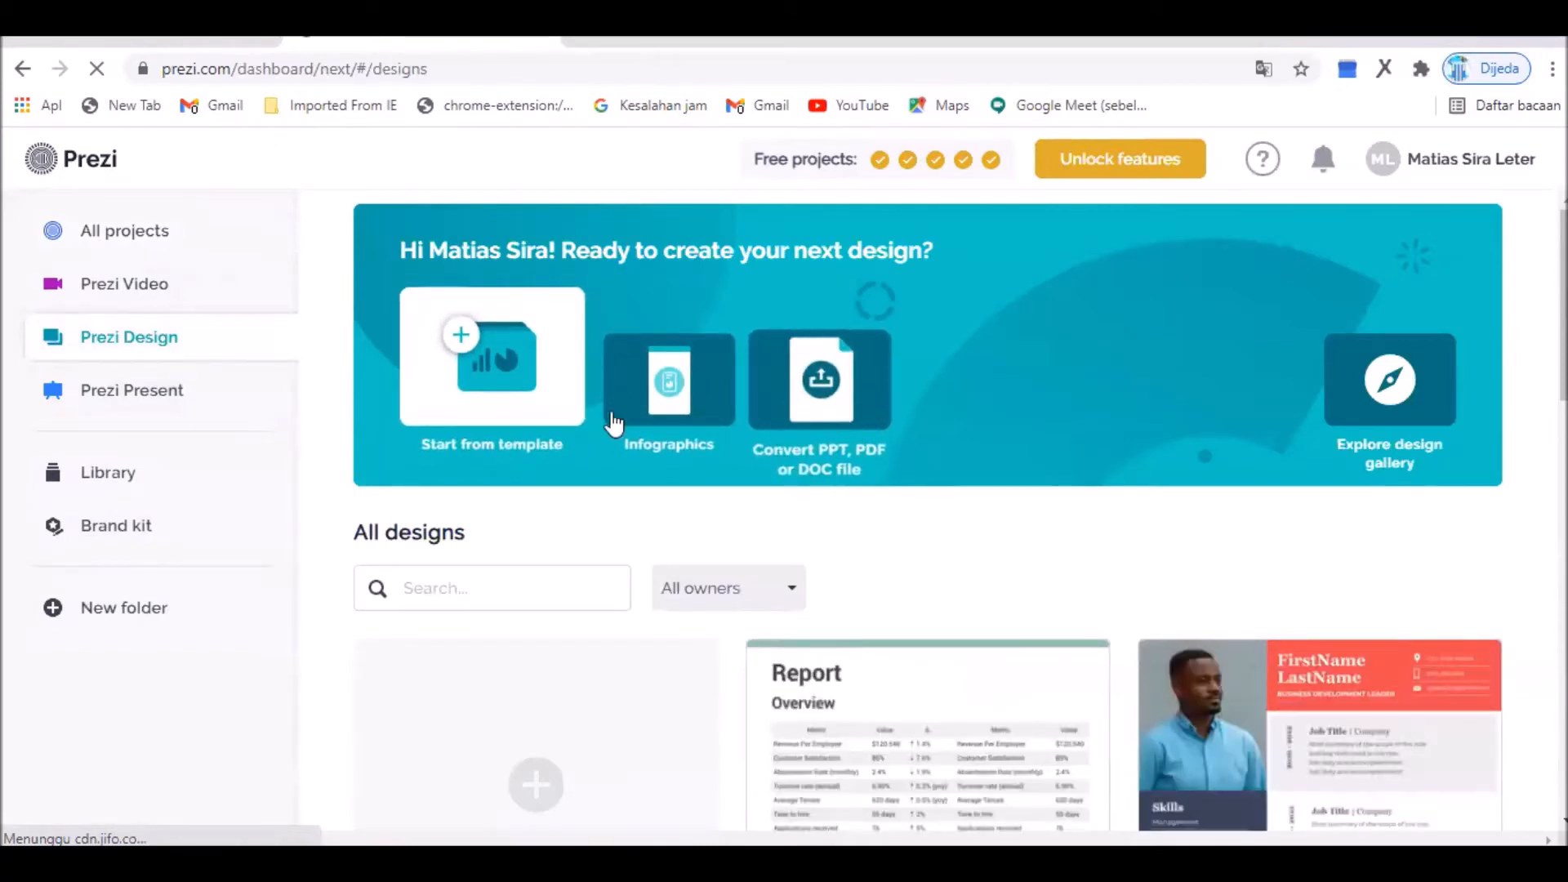
- Start creating a Prezi Present presentation from a template and browse the General category
click(94, 389)
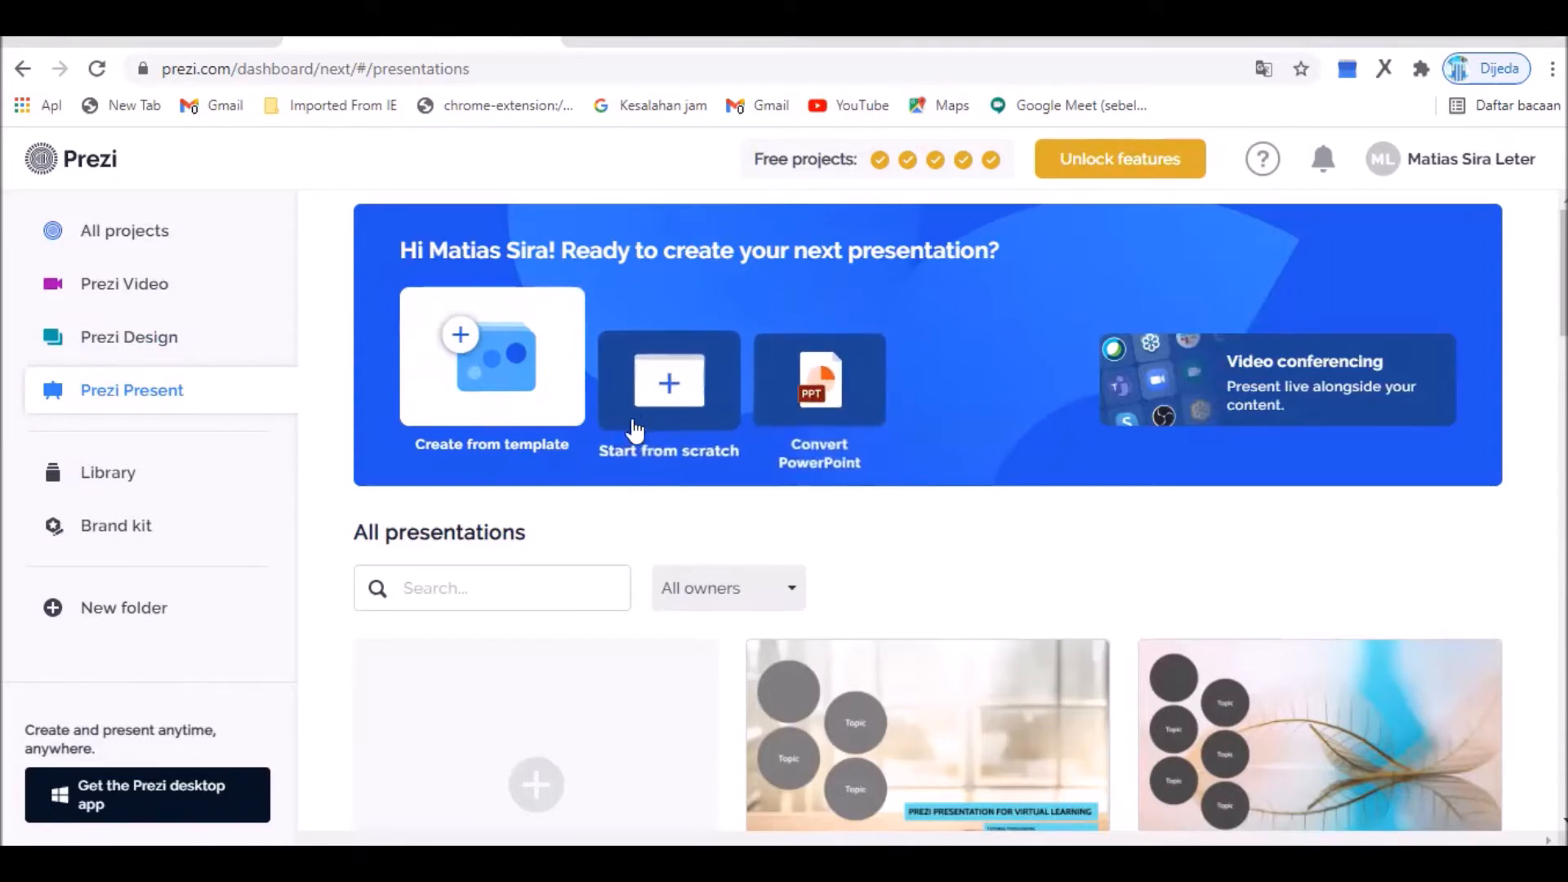
click(452, 331)
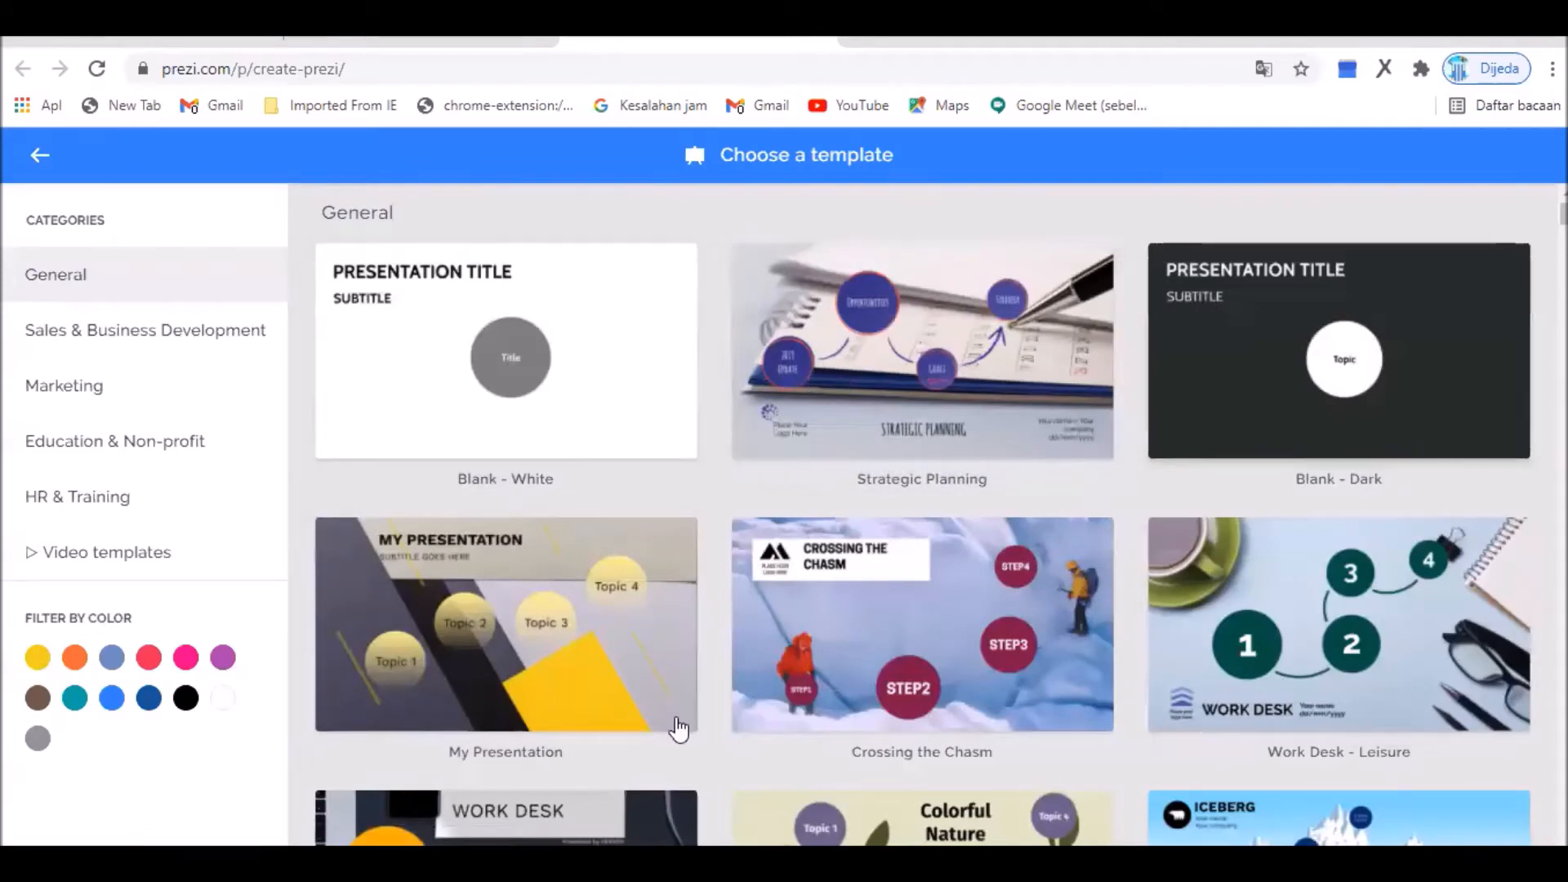
scroll(1289, 482, down, 4)
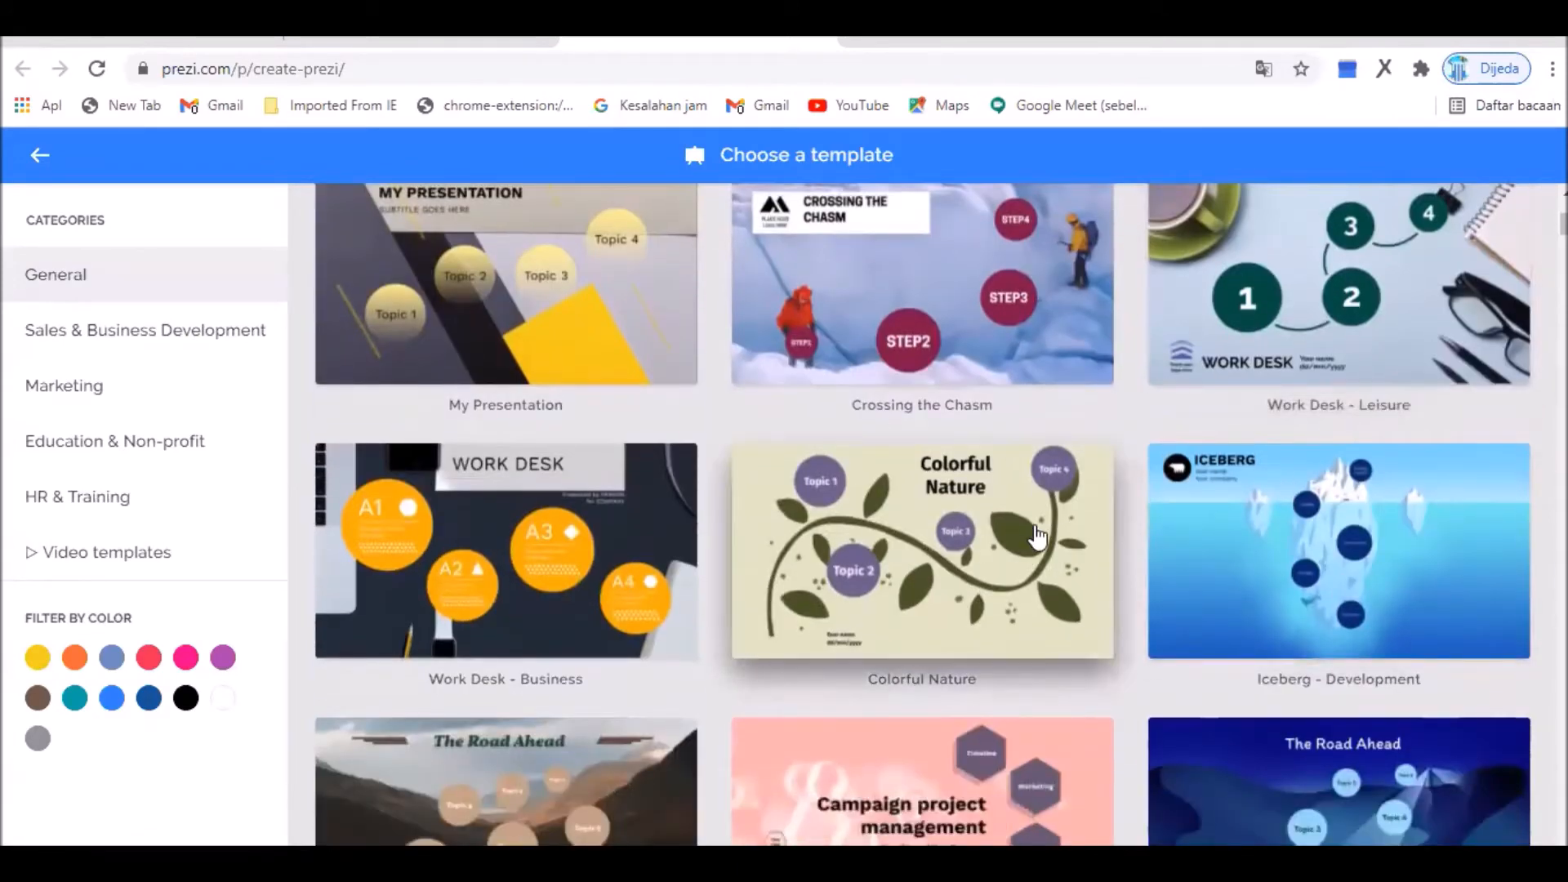
scroll(1037, 538, up, 4)
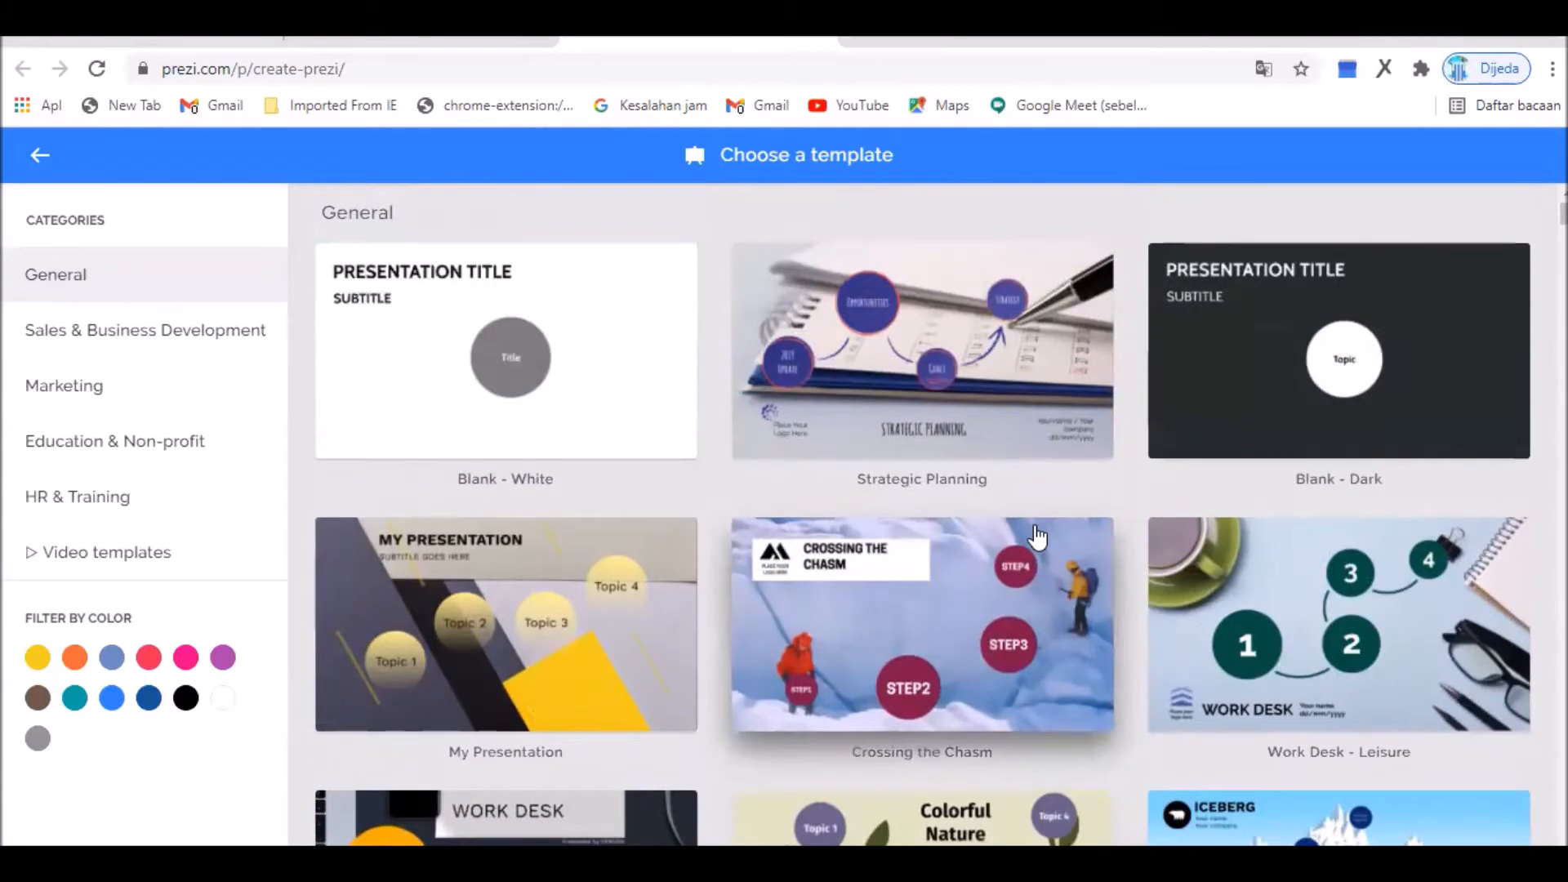
scroll(1037, 537, down, 11)
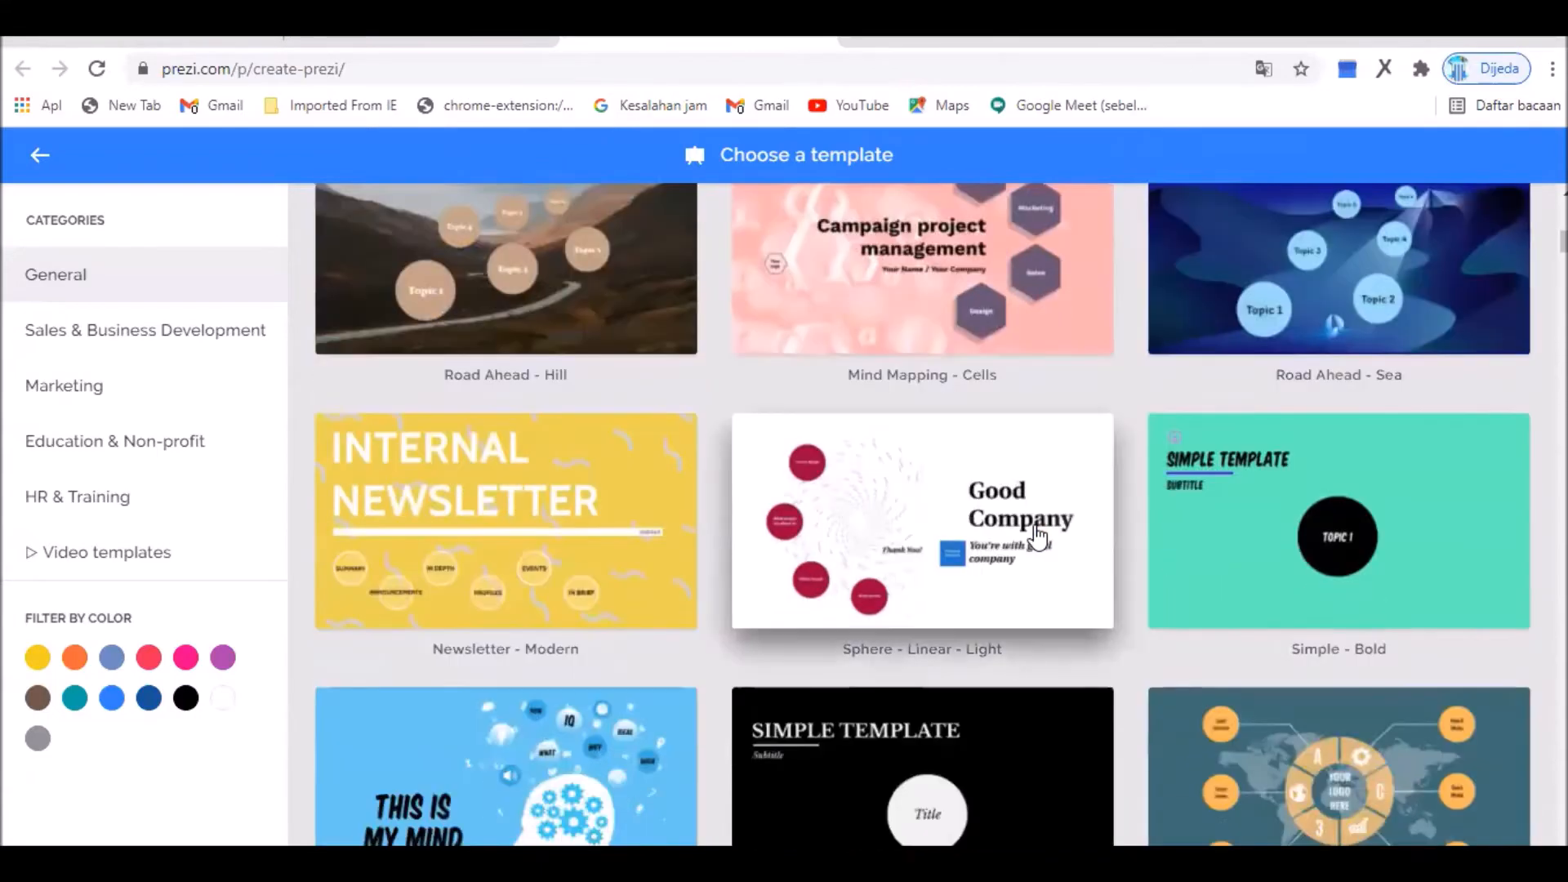
scroll(1037, 538, down, 4)
scroll(1038, 537, up, 15)
scroll(1037, 537, down, 4)
scroll(1037, 538, up, 4)
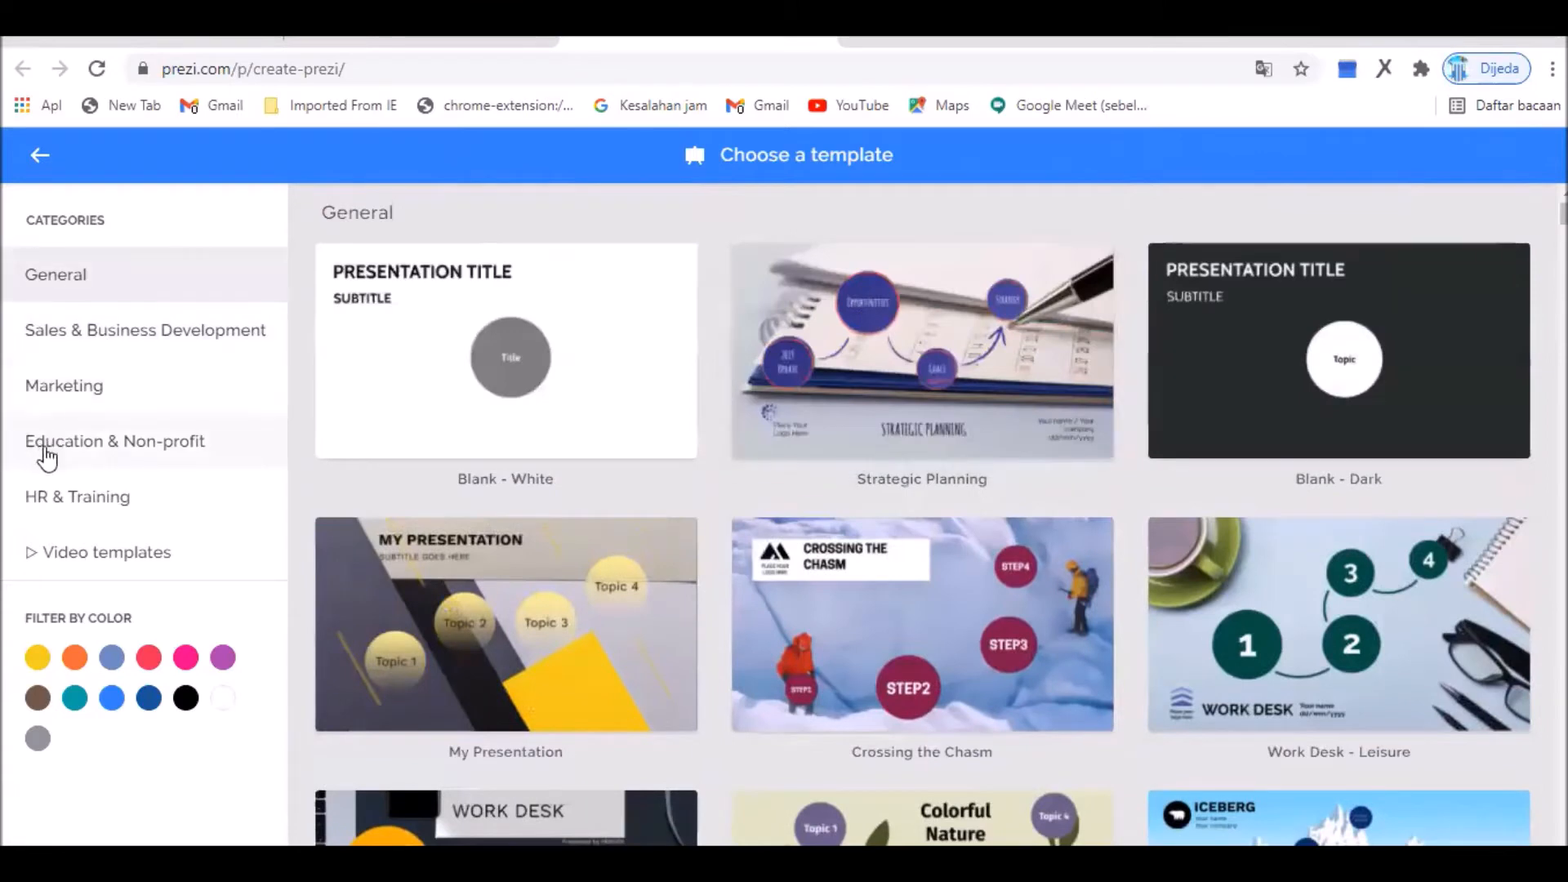
- Browse the Education & Non-profit category and use the Training Course - Dark template for the presentation
click(156, 453)
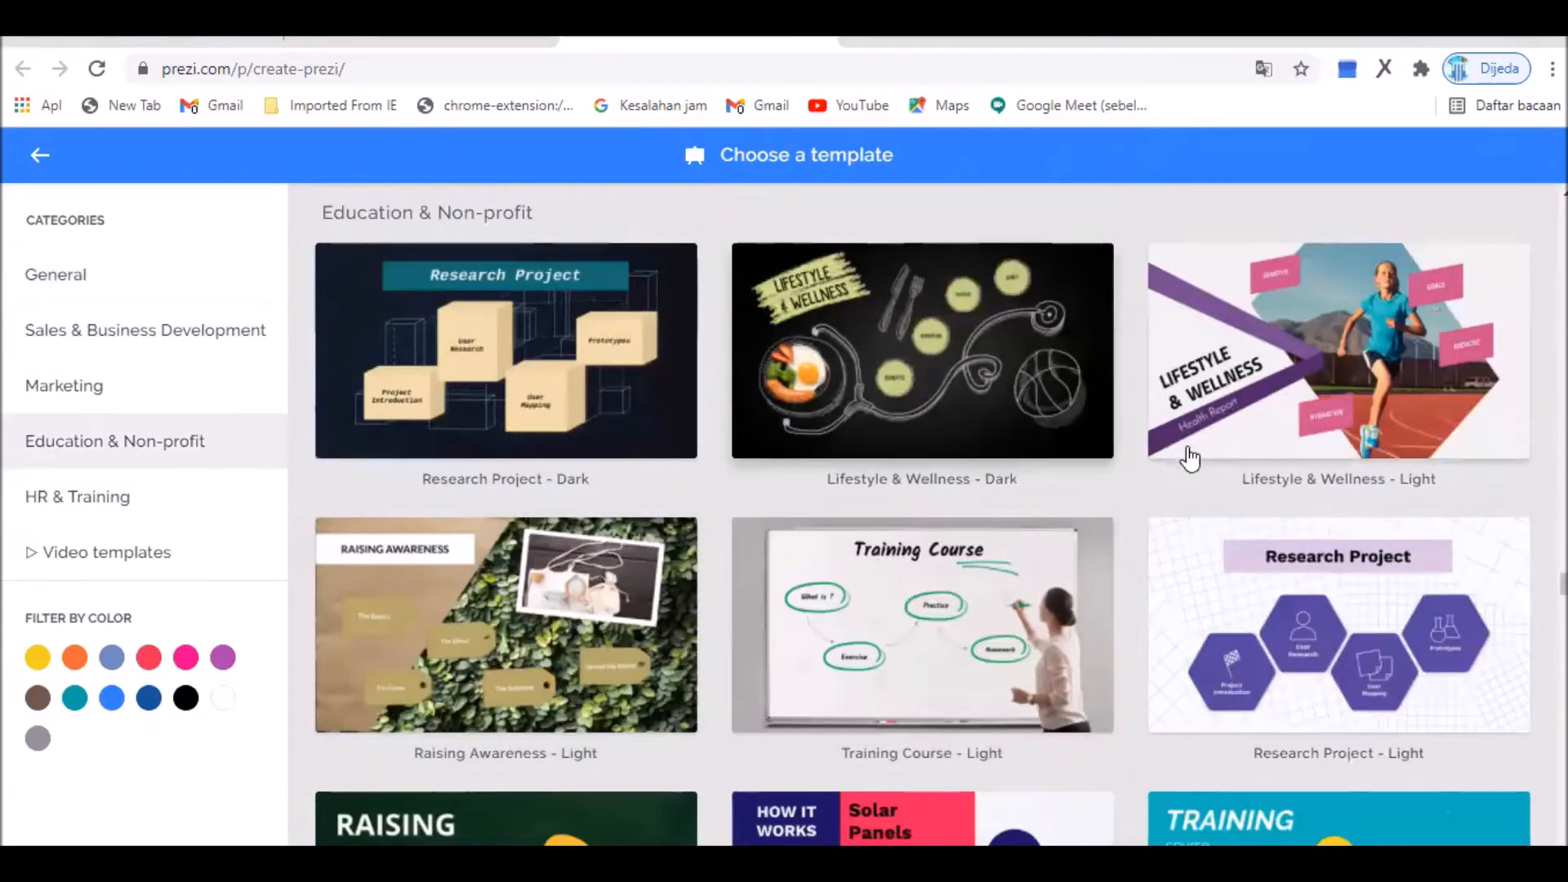
scroll(1189, 458, down, 3)
scroll(1173, 536, up, 12)
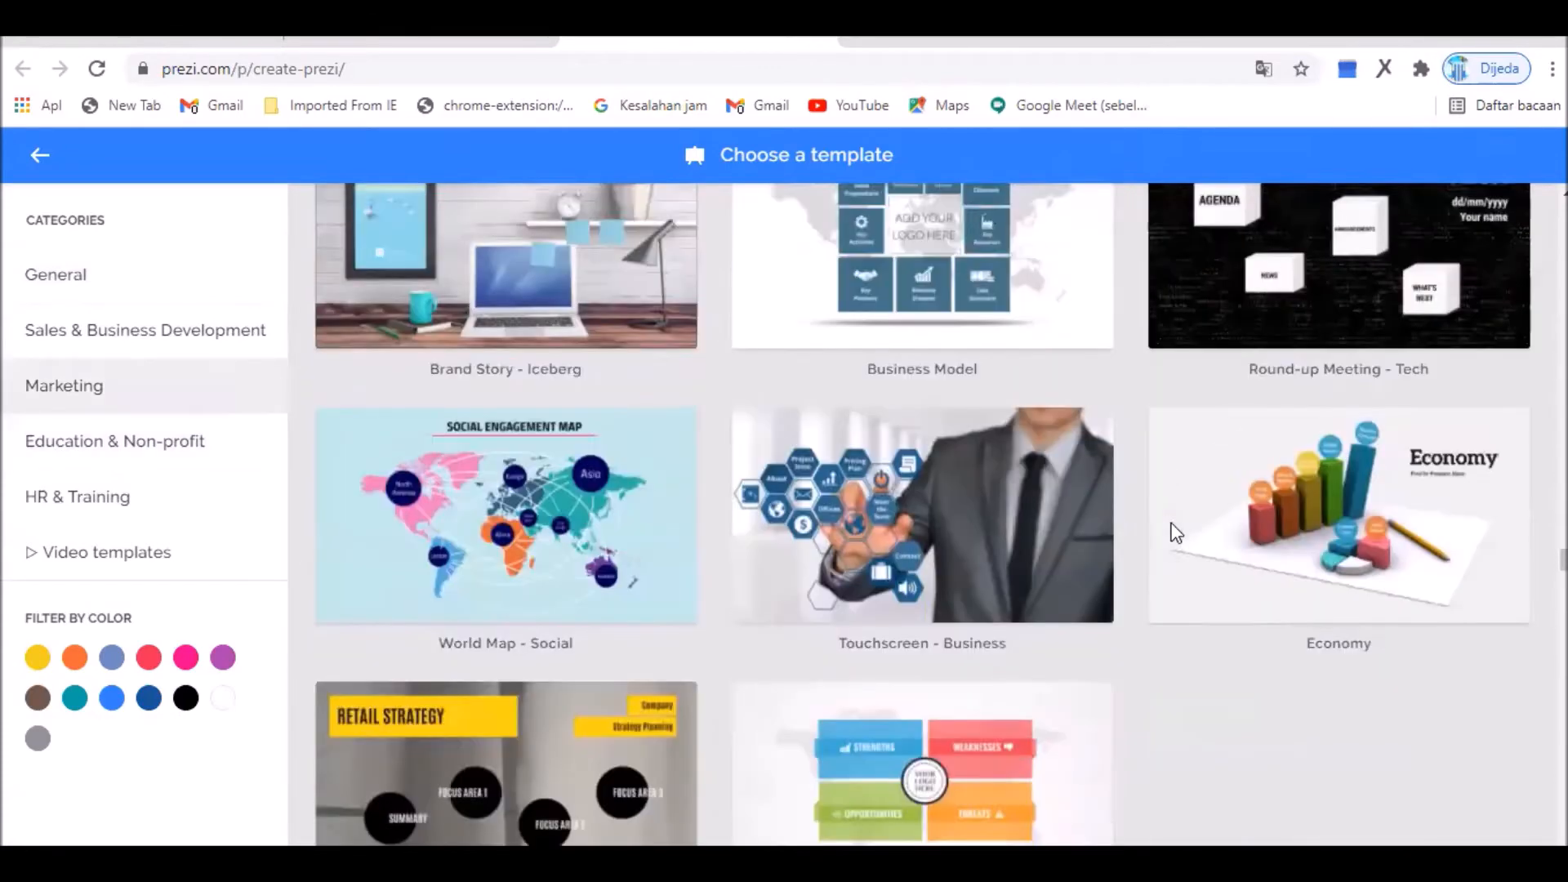
scroll(1177, 536, down, 10)
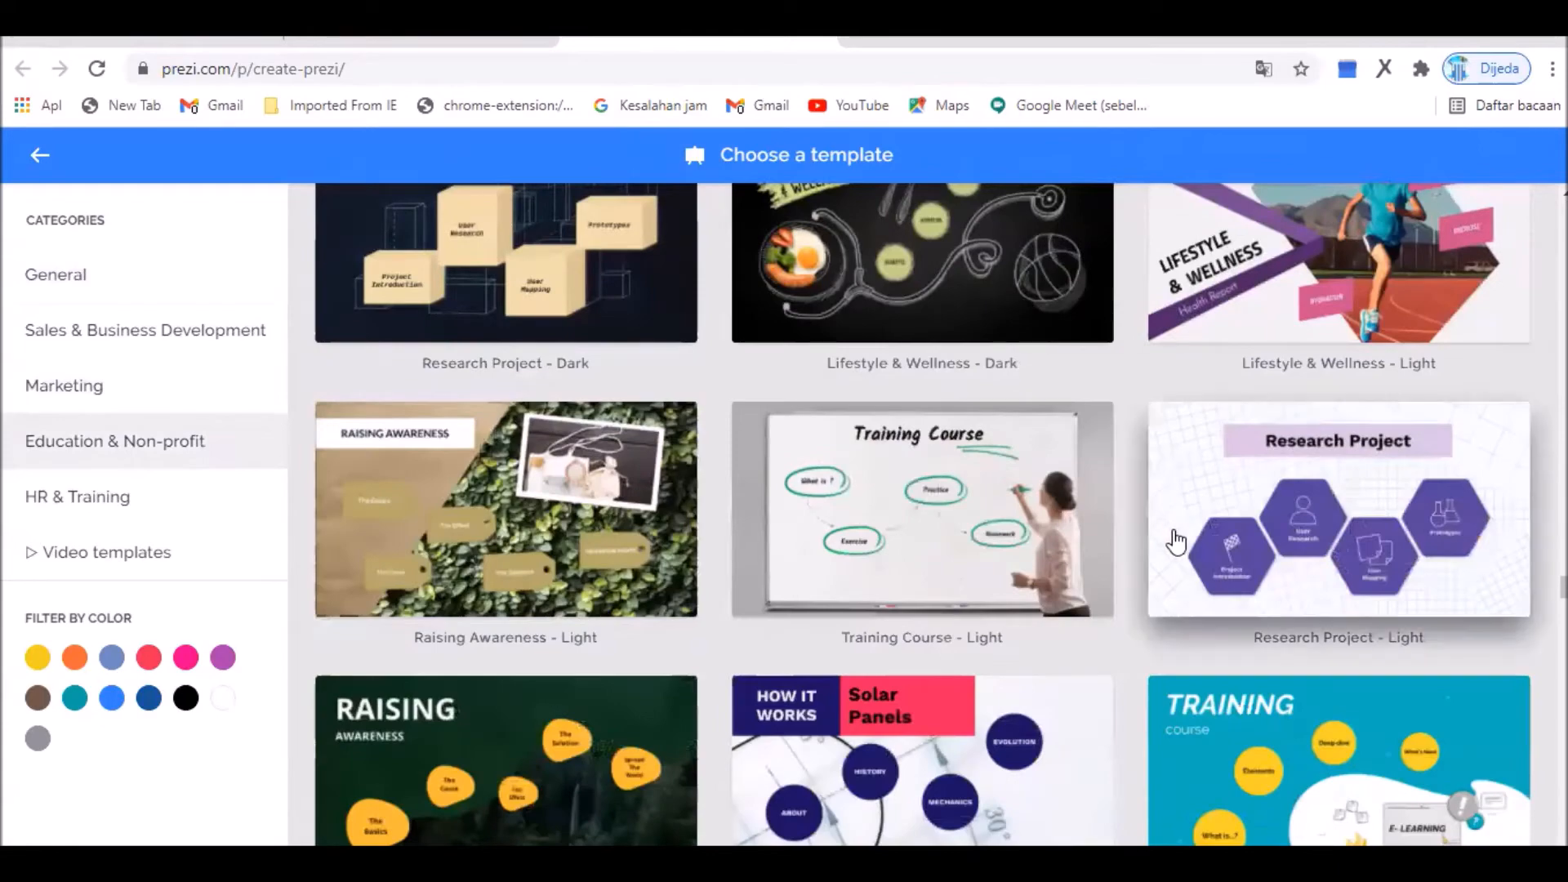
scroll(1177, 539, down, 3)
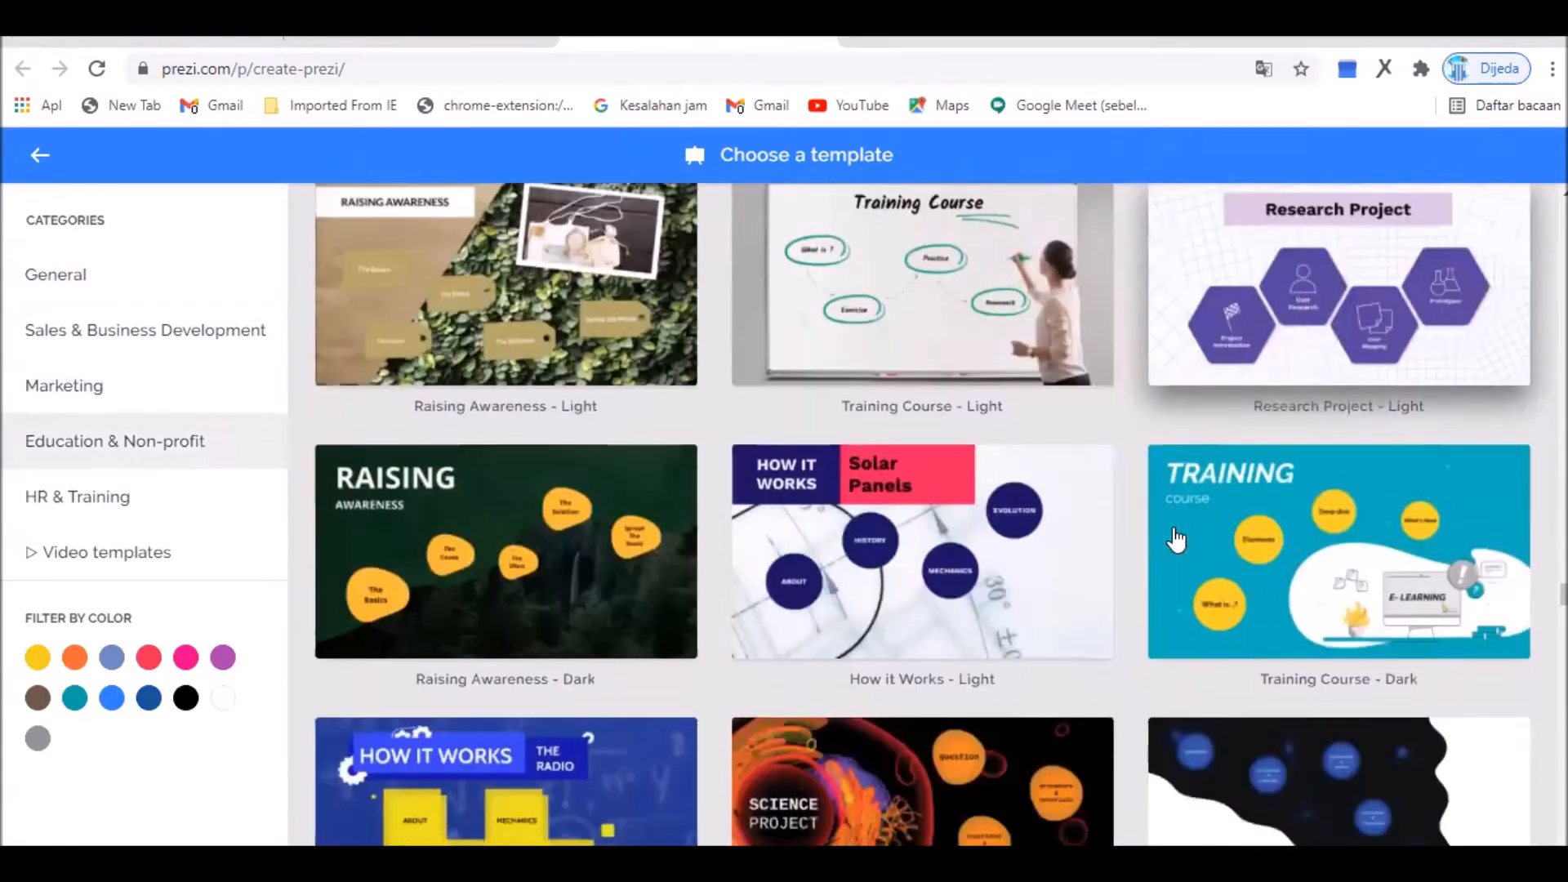
click(1258, 540)
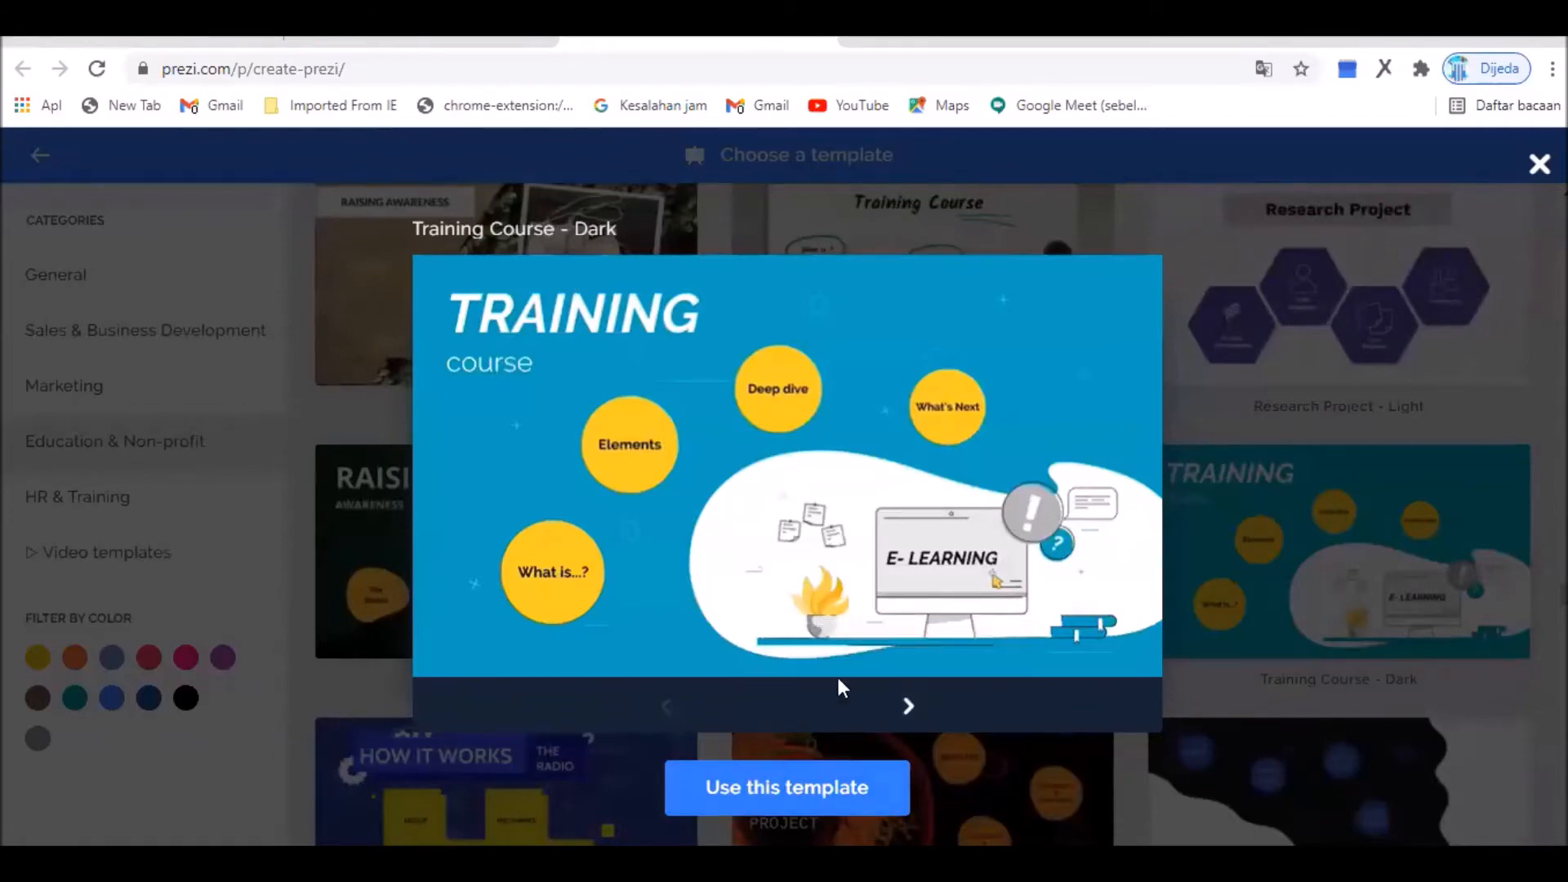
click(840, 785)
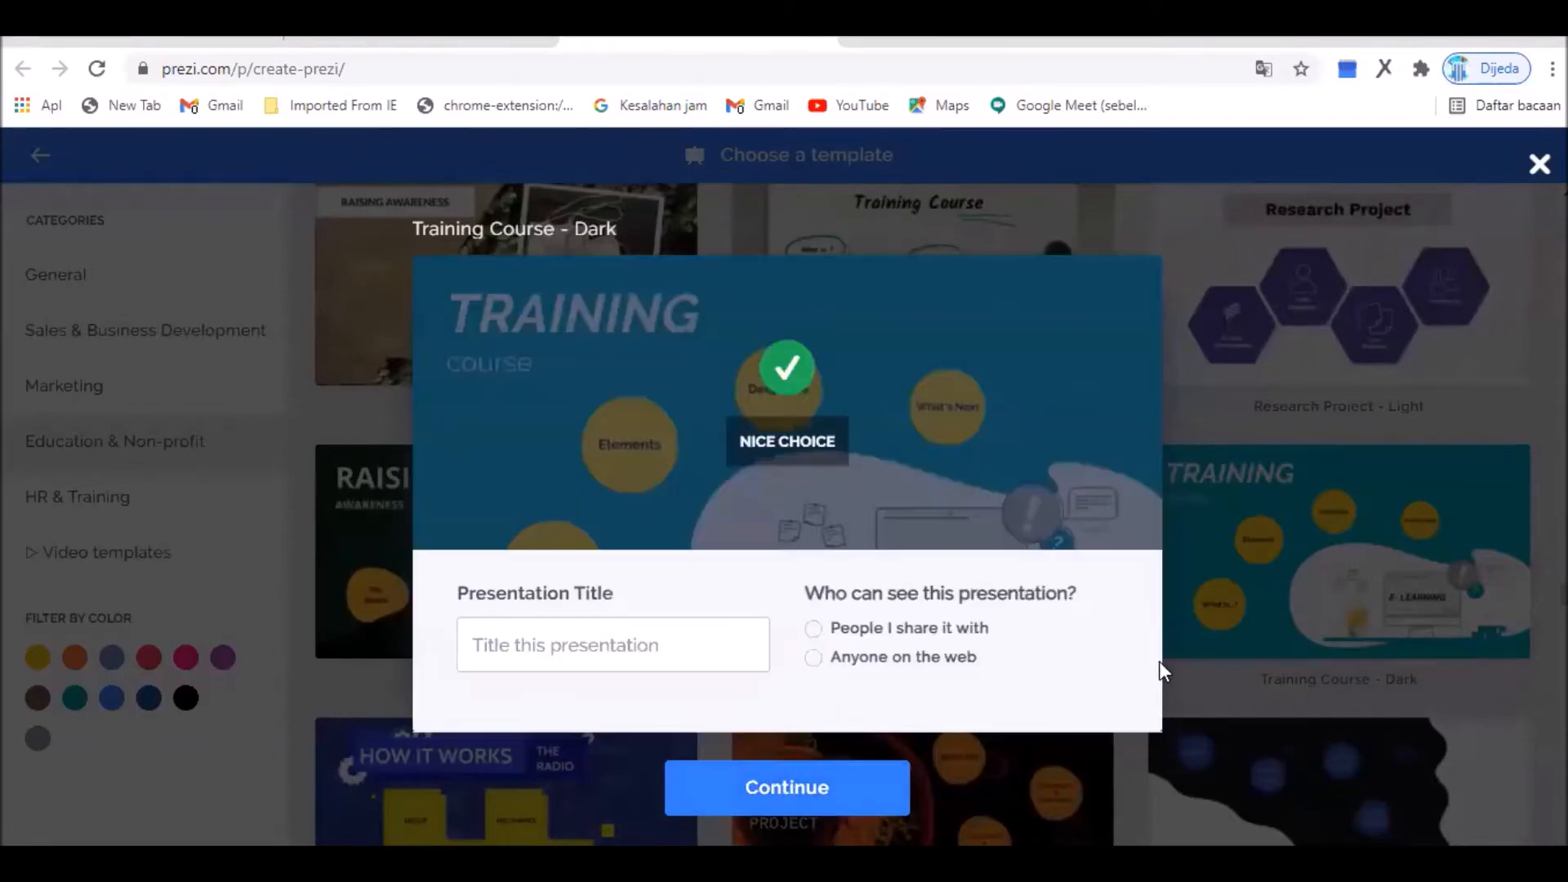
- Title the presentation DESAIN PEMBELAJARAN, make it visible to anyone on the web, and continue to the editor
click(553, 654)
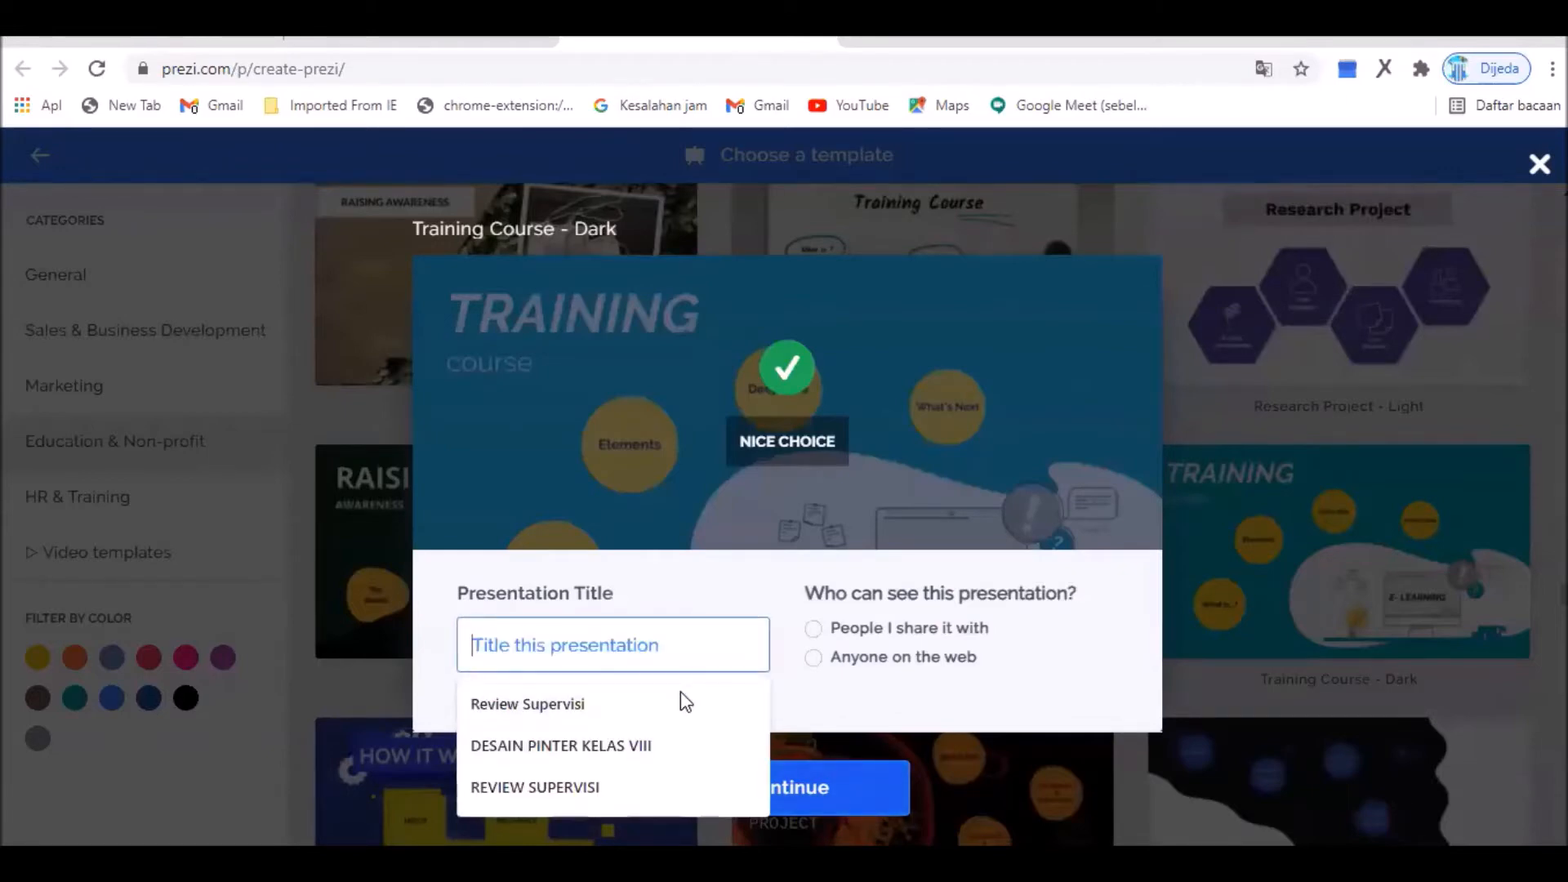
text(de)
key(BackSpace)
key(BackSpace)
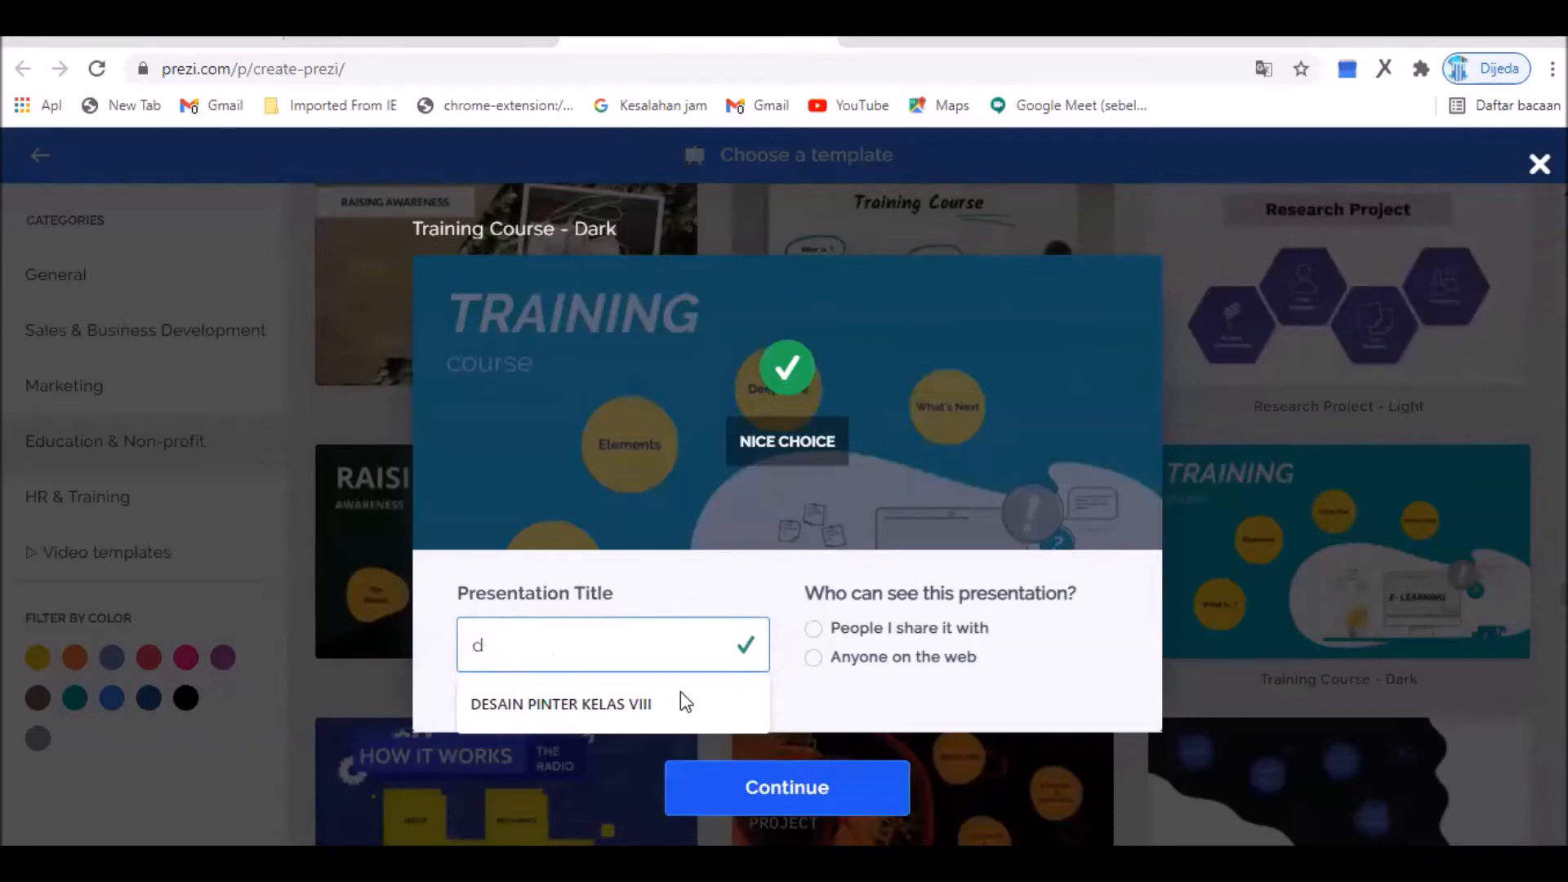
text(DESAIN PEMBEL)
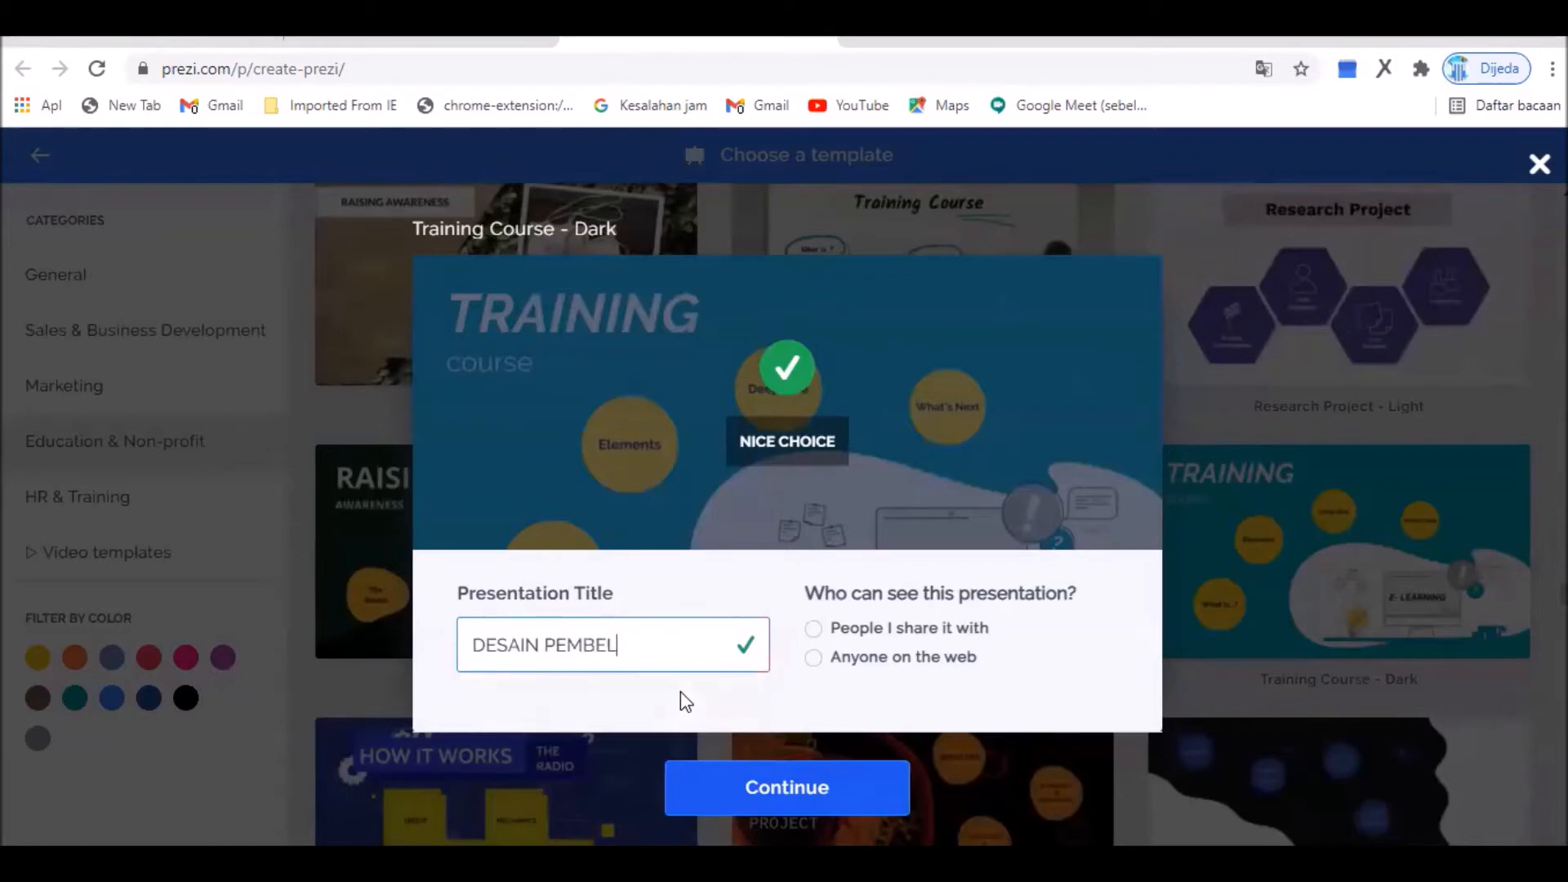
text(AJARAN)
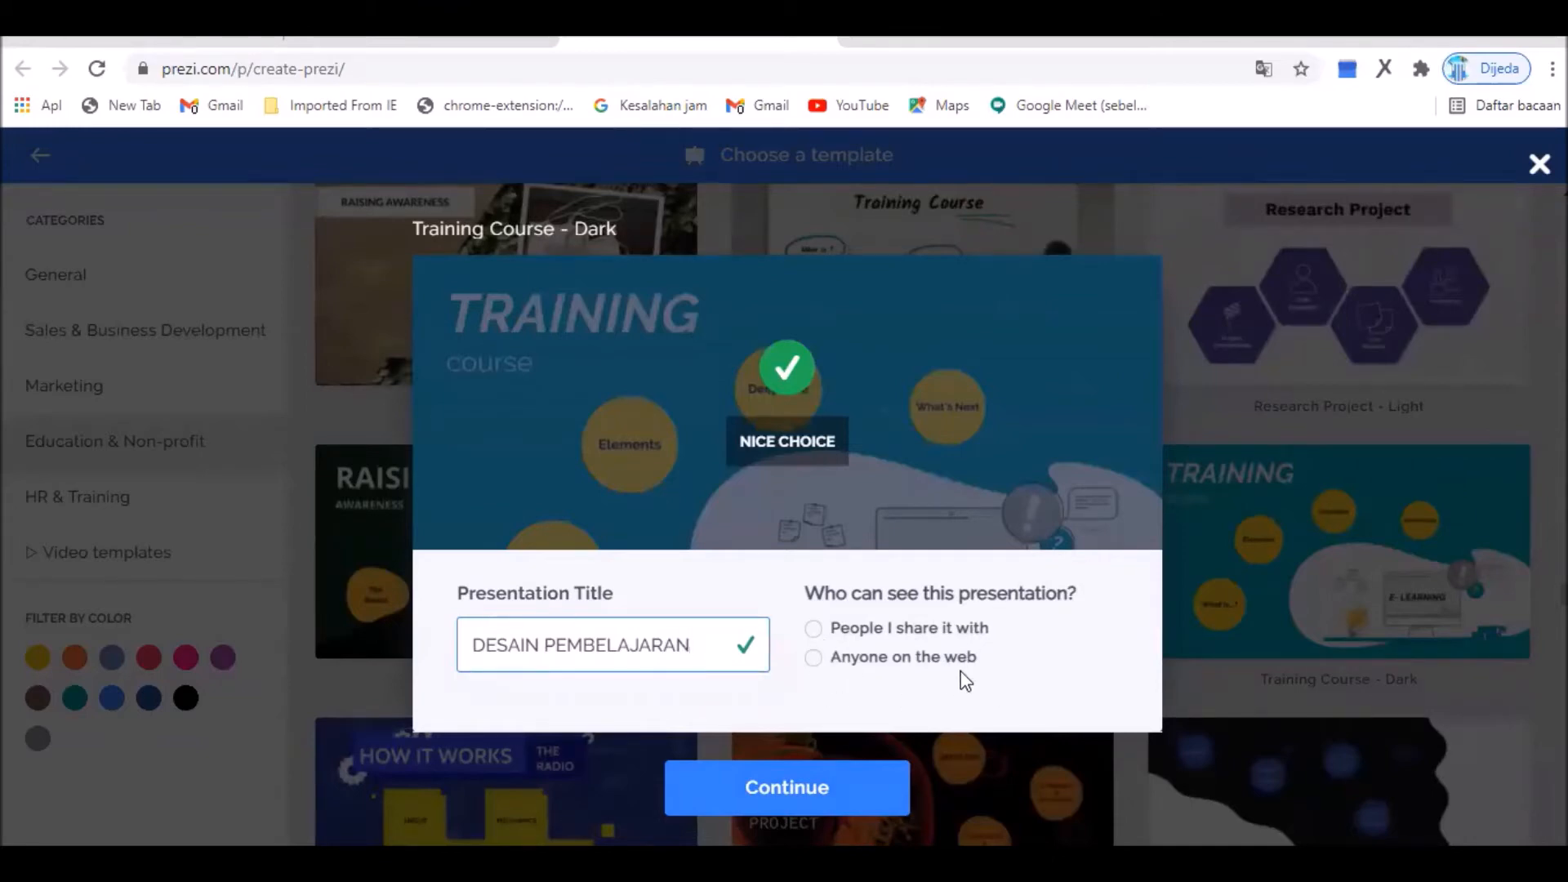
click(814, 660)
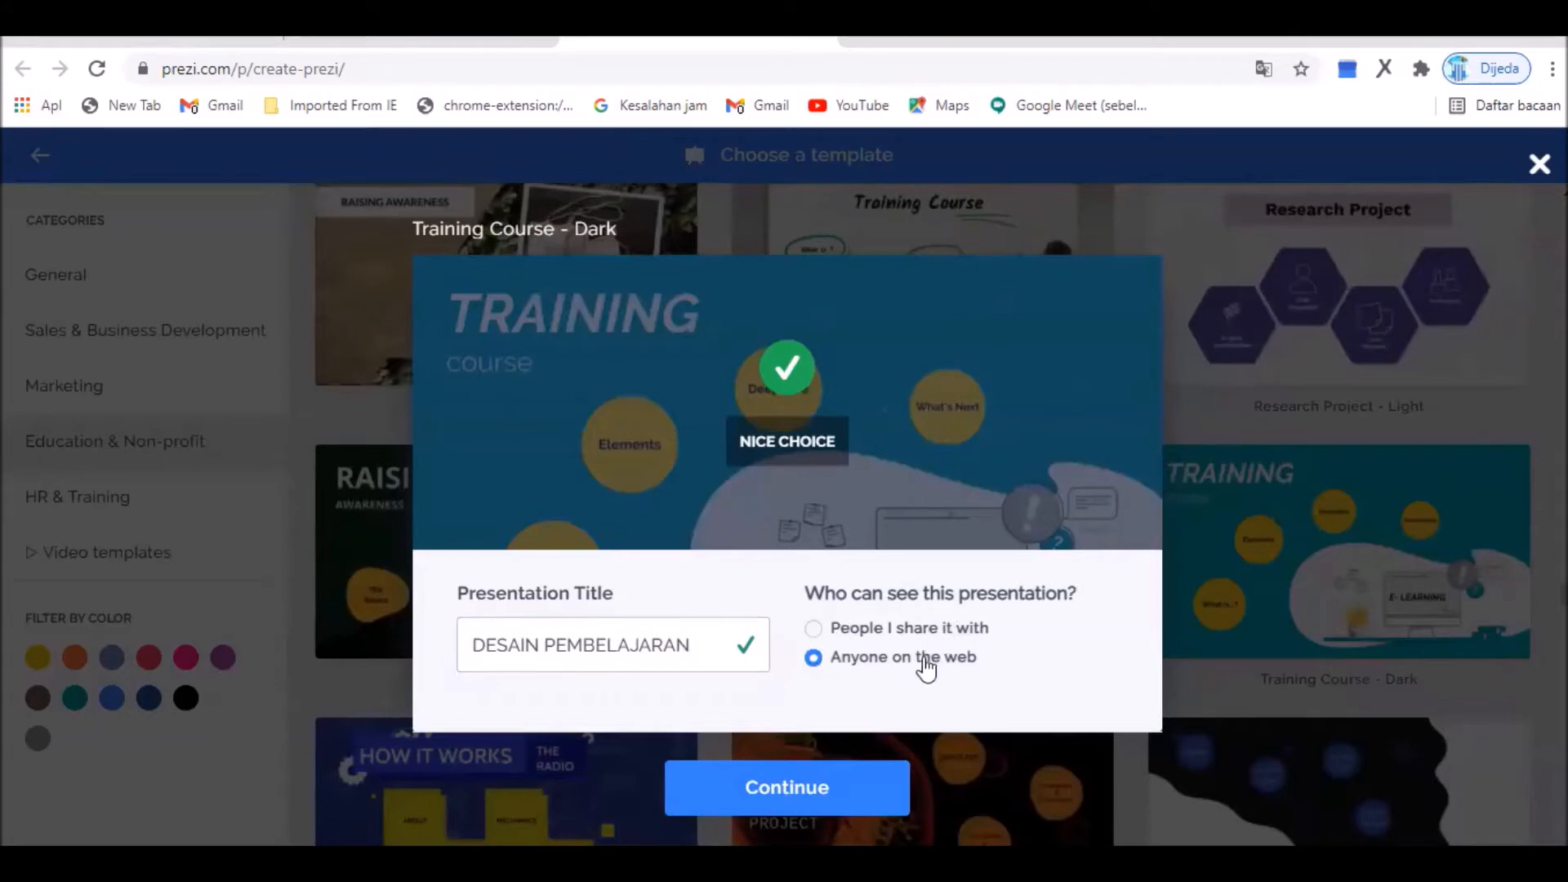
click(820, 786)
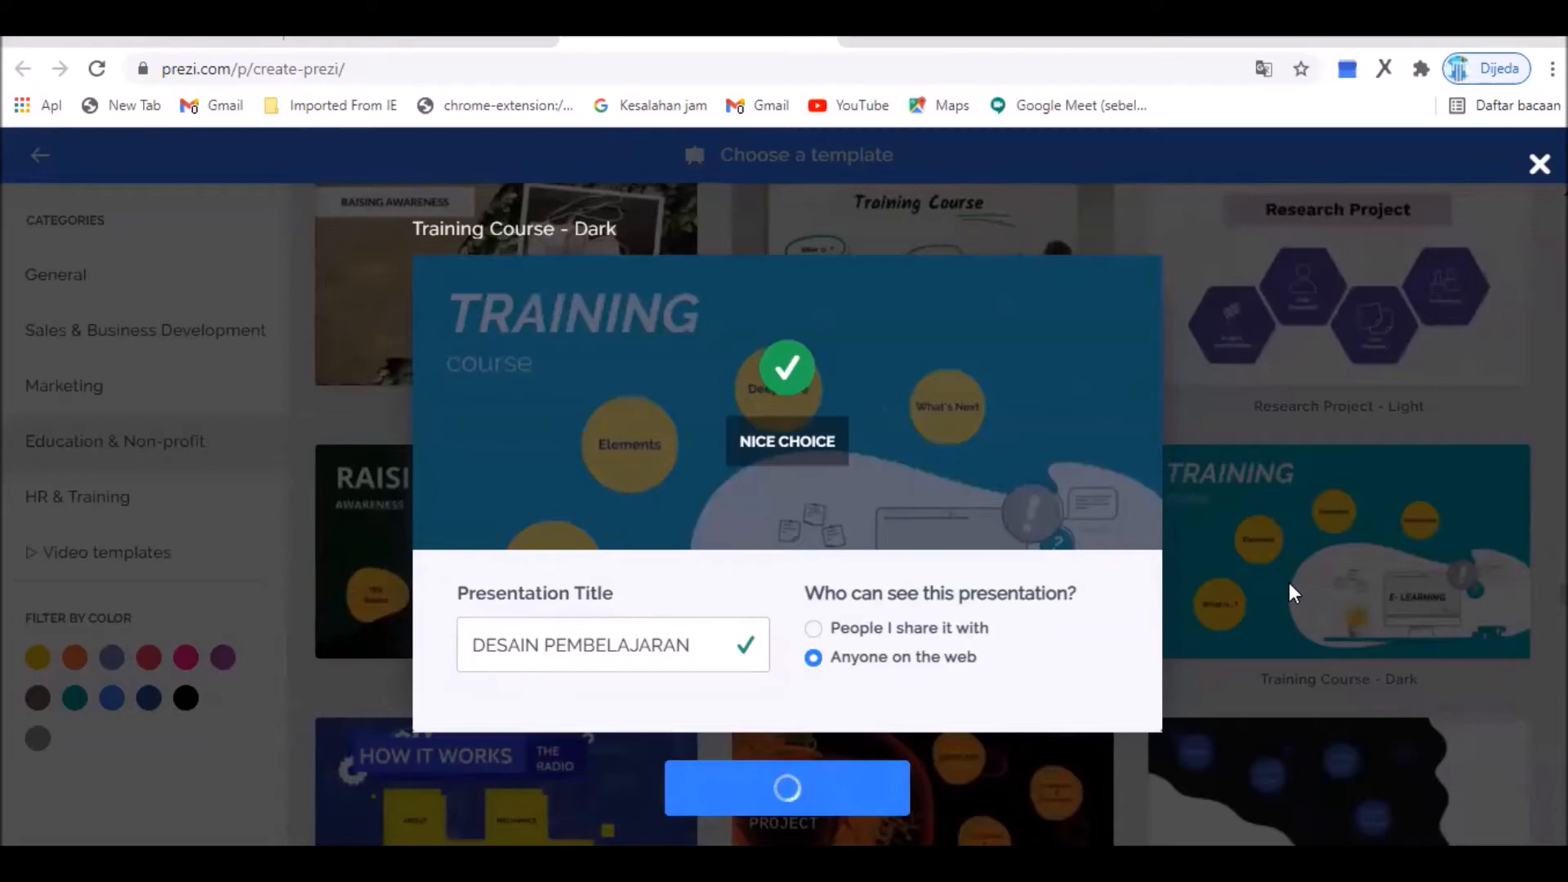
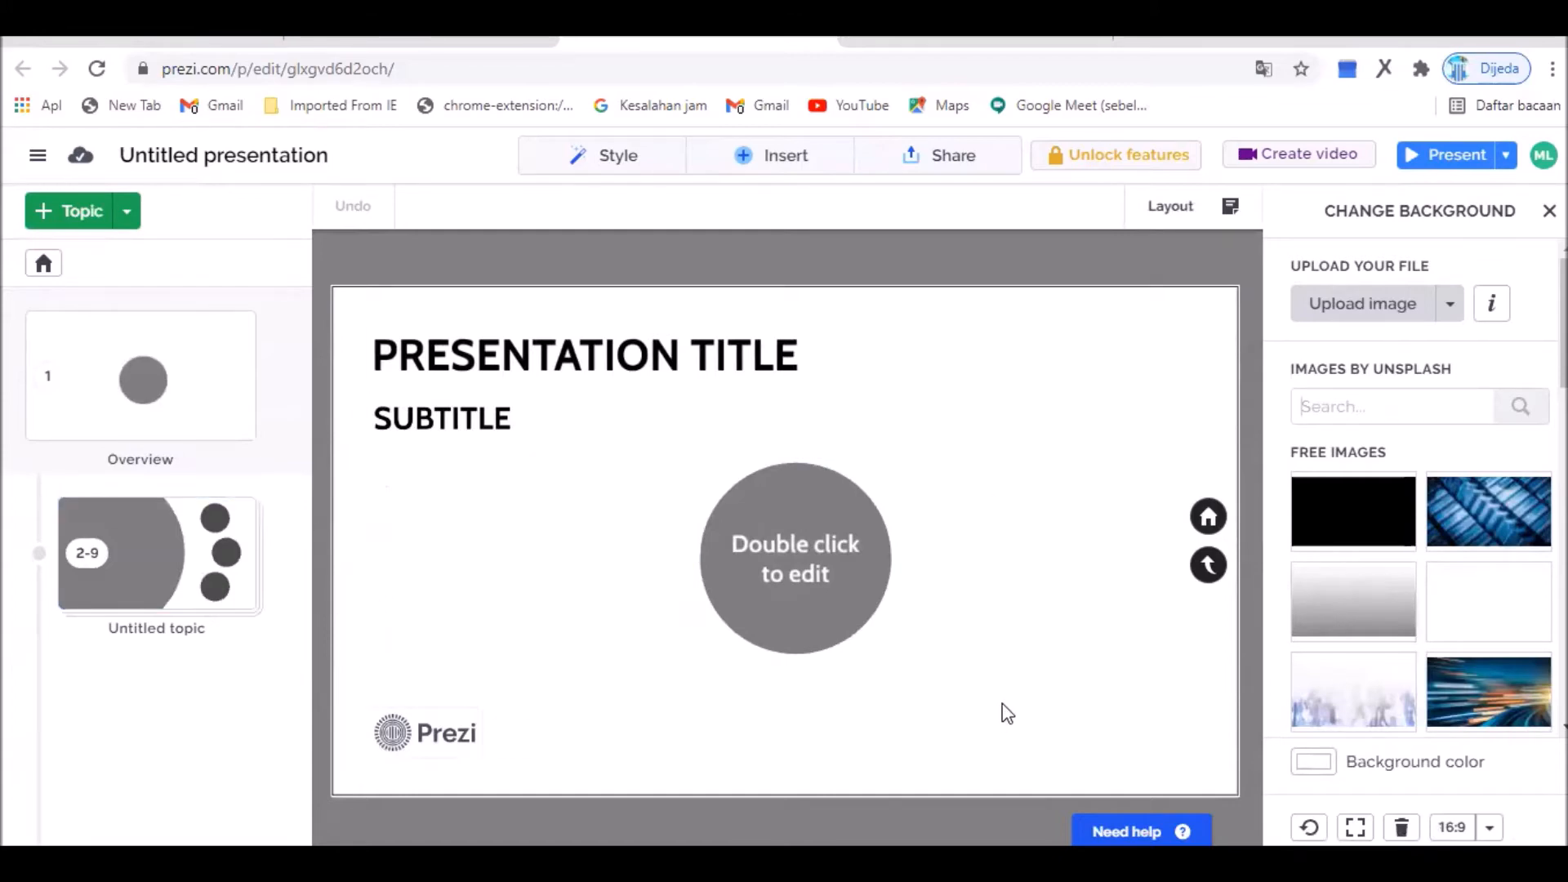
- Replace the presentation title placeholder on the overview slide with DESAIN PEMBELAJARAN
click(439, 355)
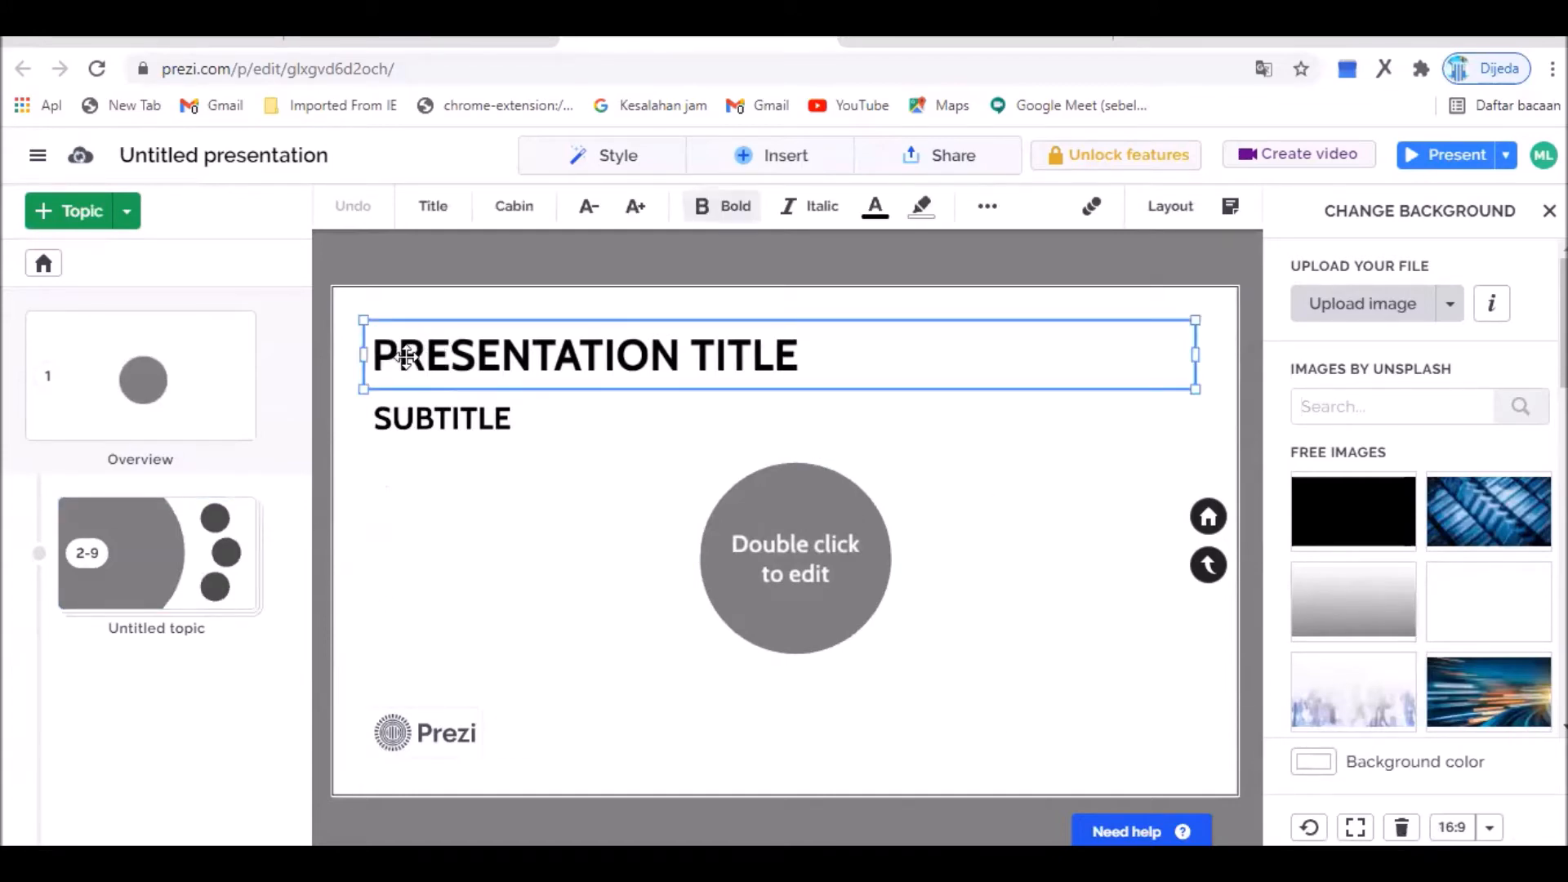
key(BackSpace)
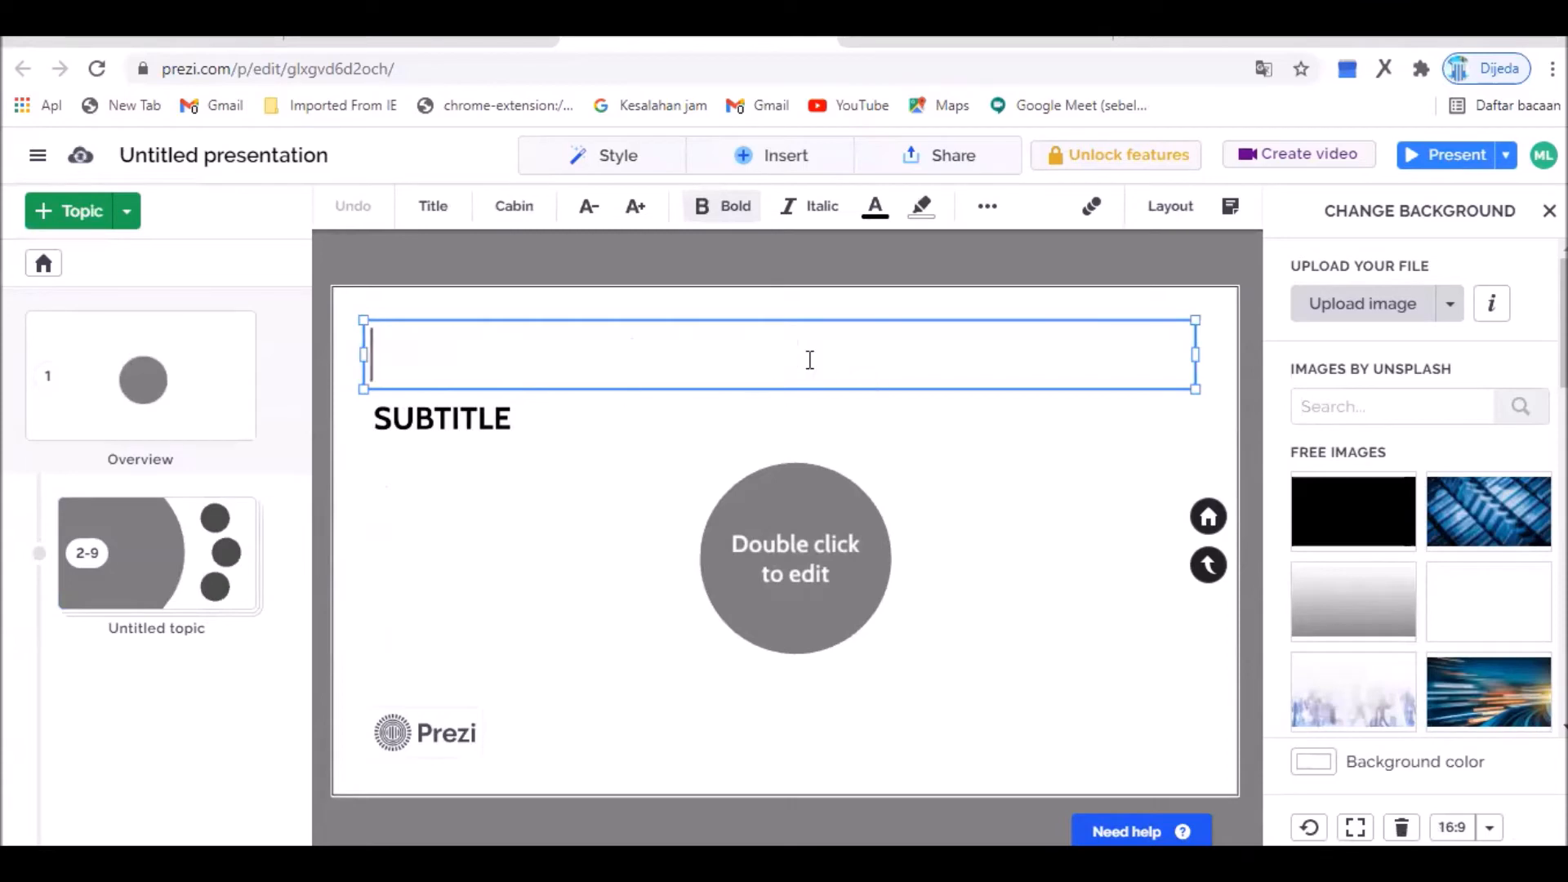
text(D)
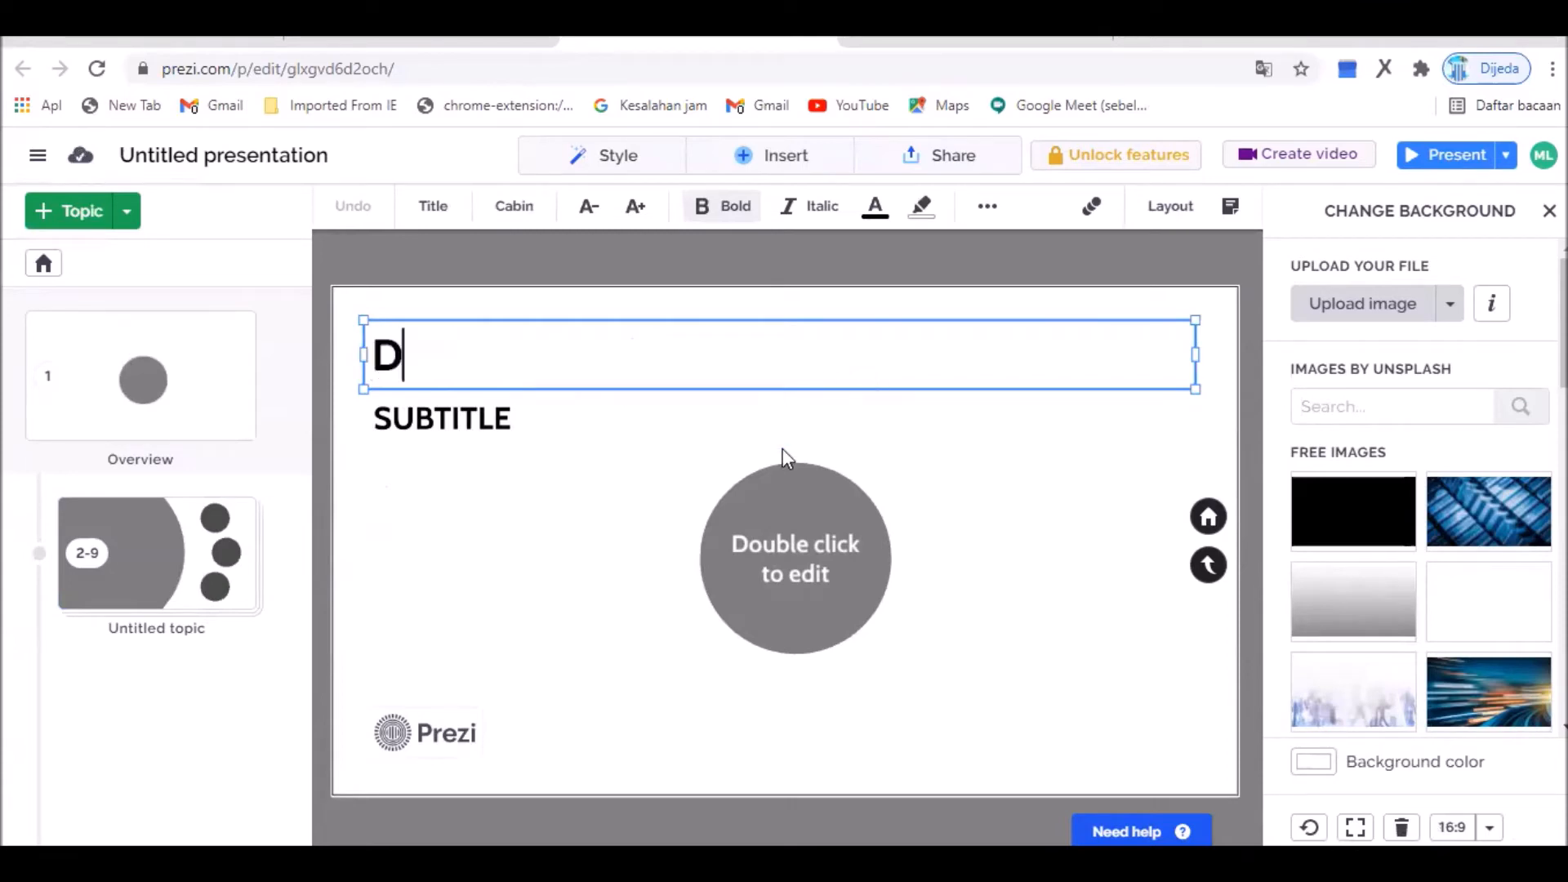
text(ESAIN PEMNE)
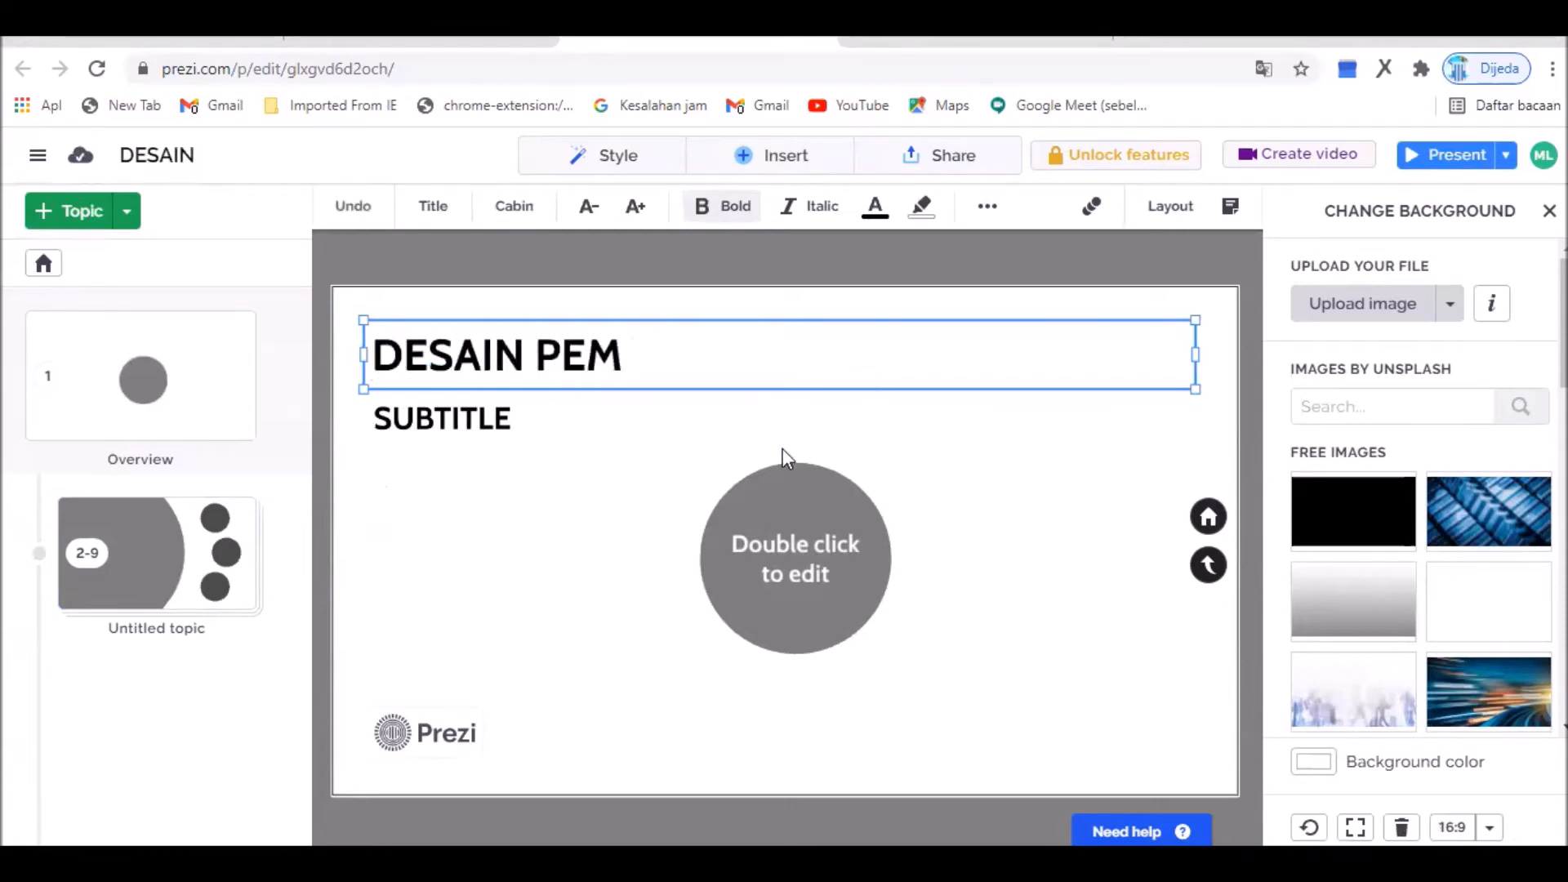
key(BackSpace)
key(BackSpace)
text(BELAJARAN)
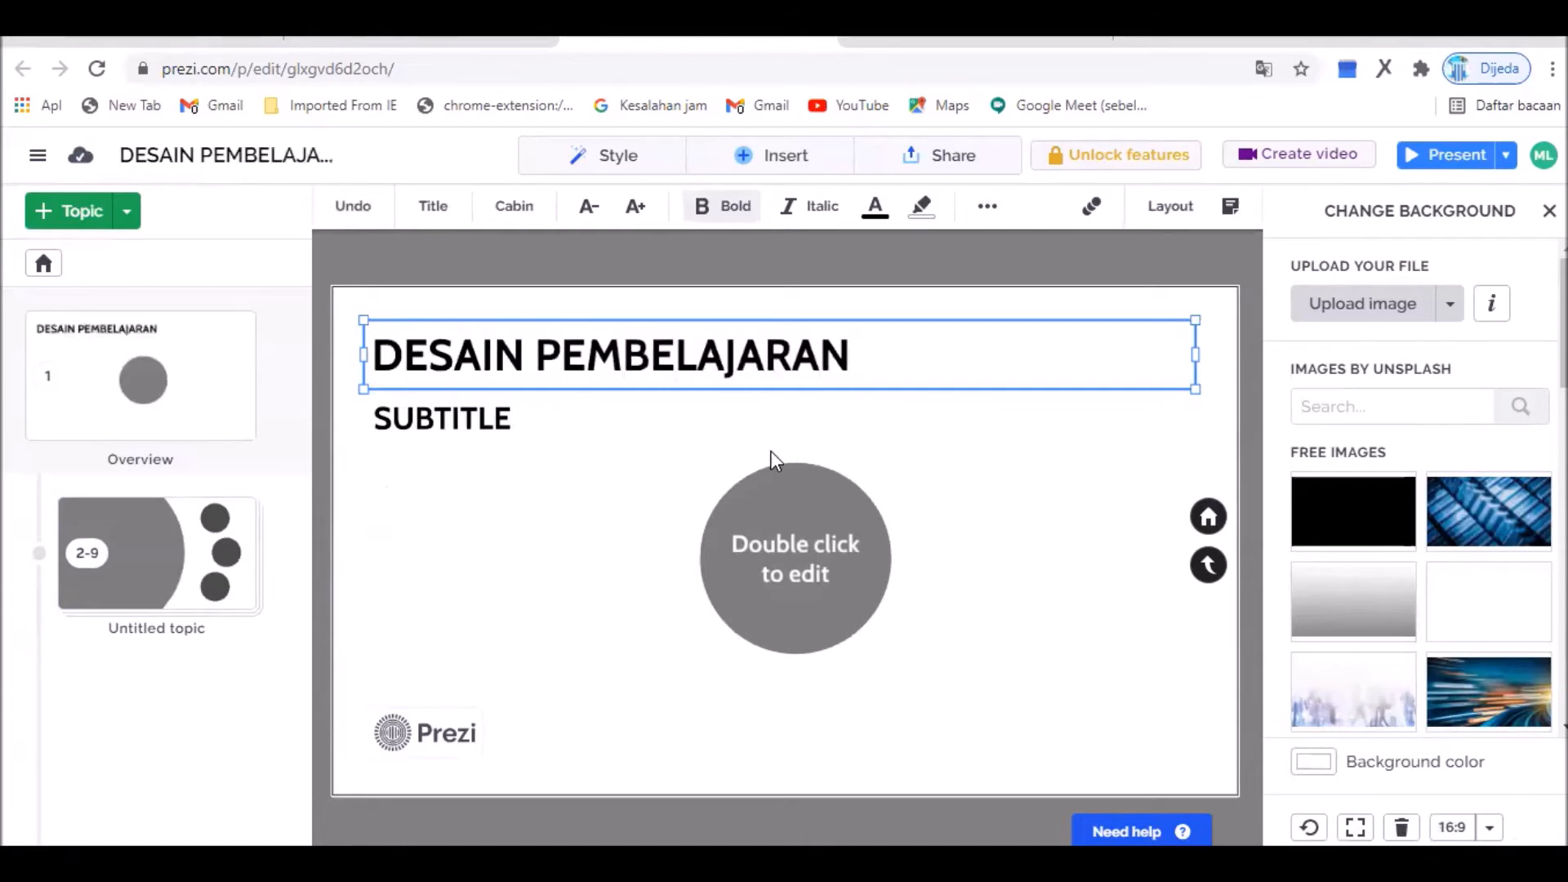
- Move the topic circle toward the right side of the overview slide and add three more topics
click(460, 417)
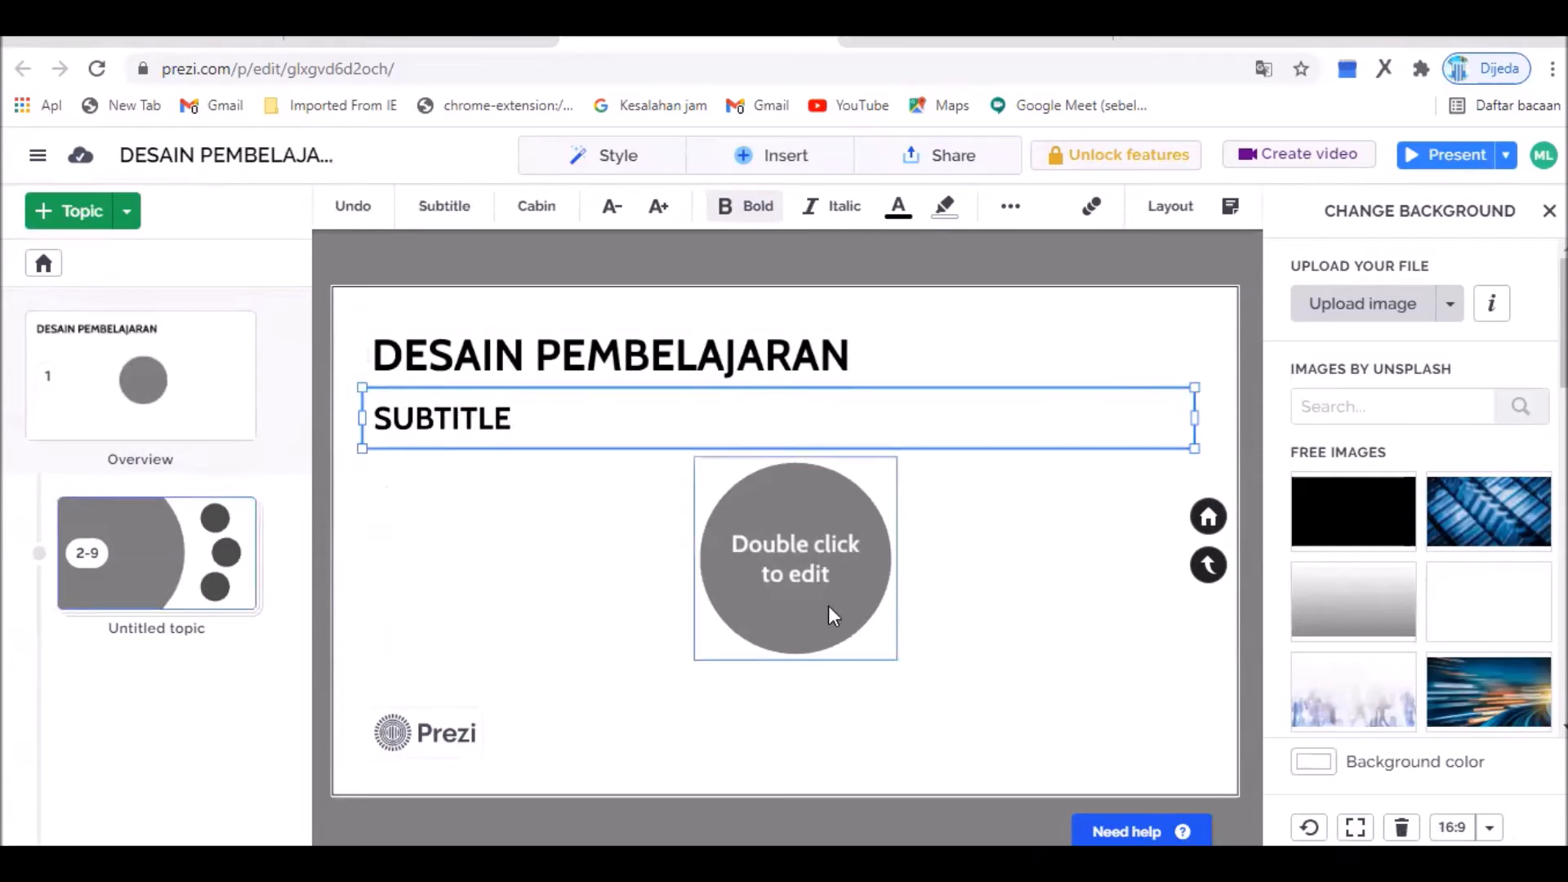
drag(816, 626, 1013, 623)
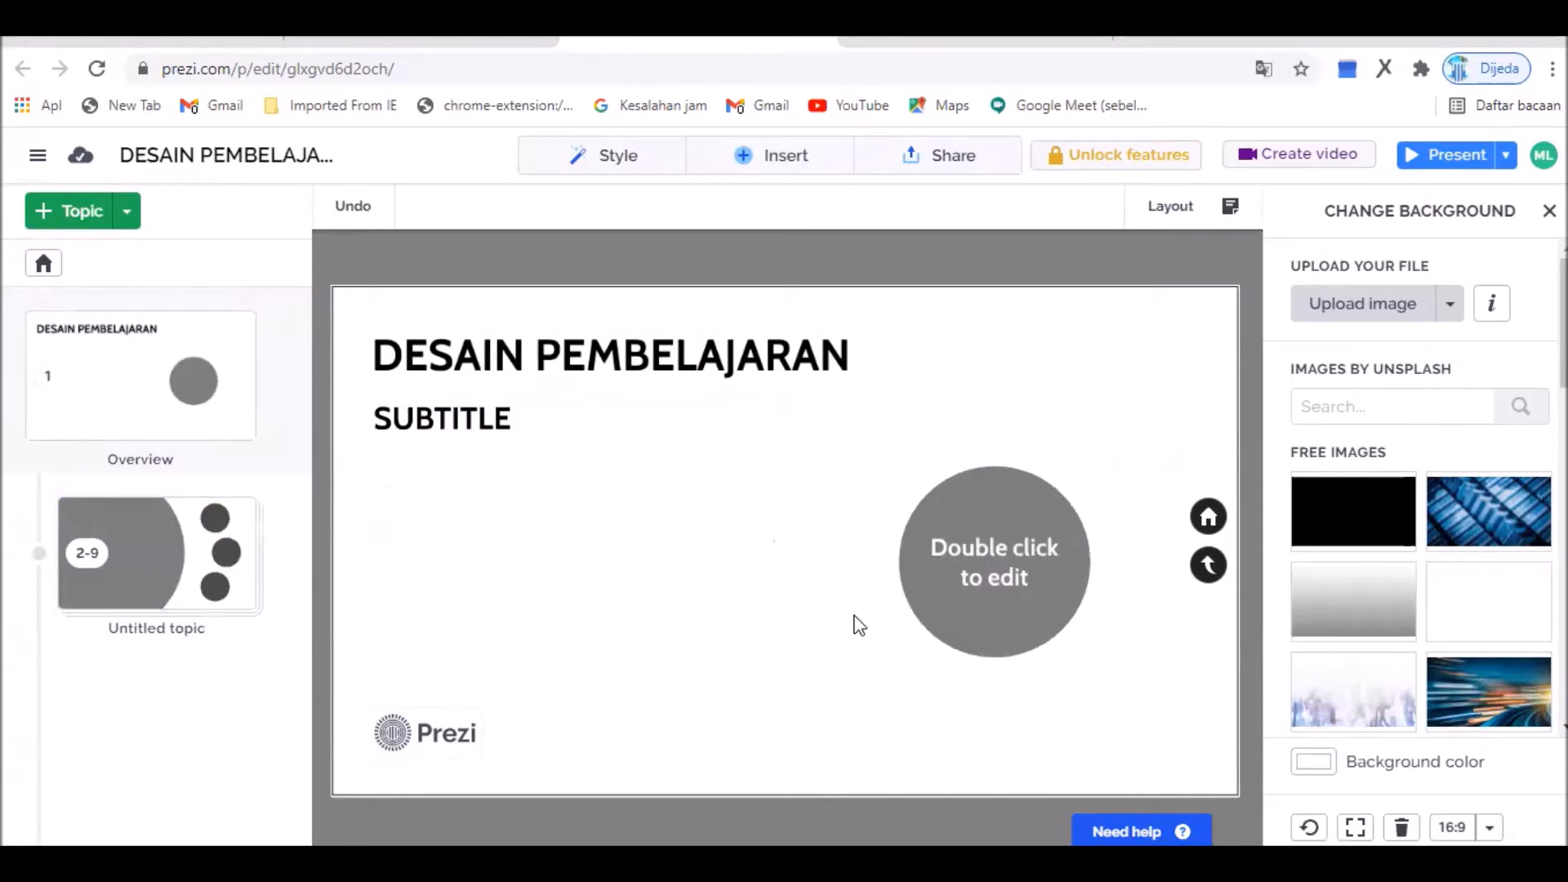
click(63, 206)
click(63, 205)
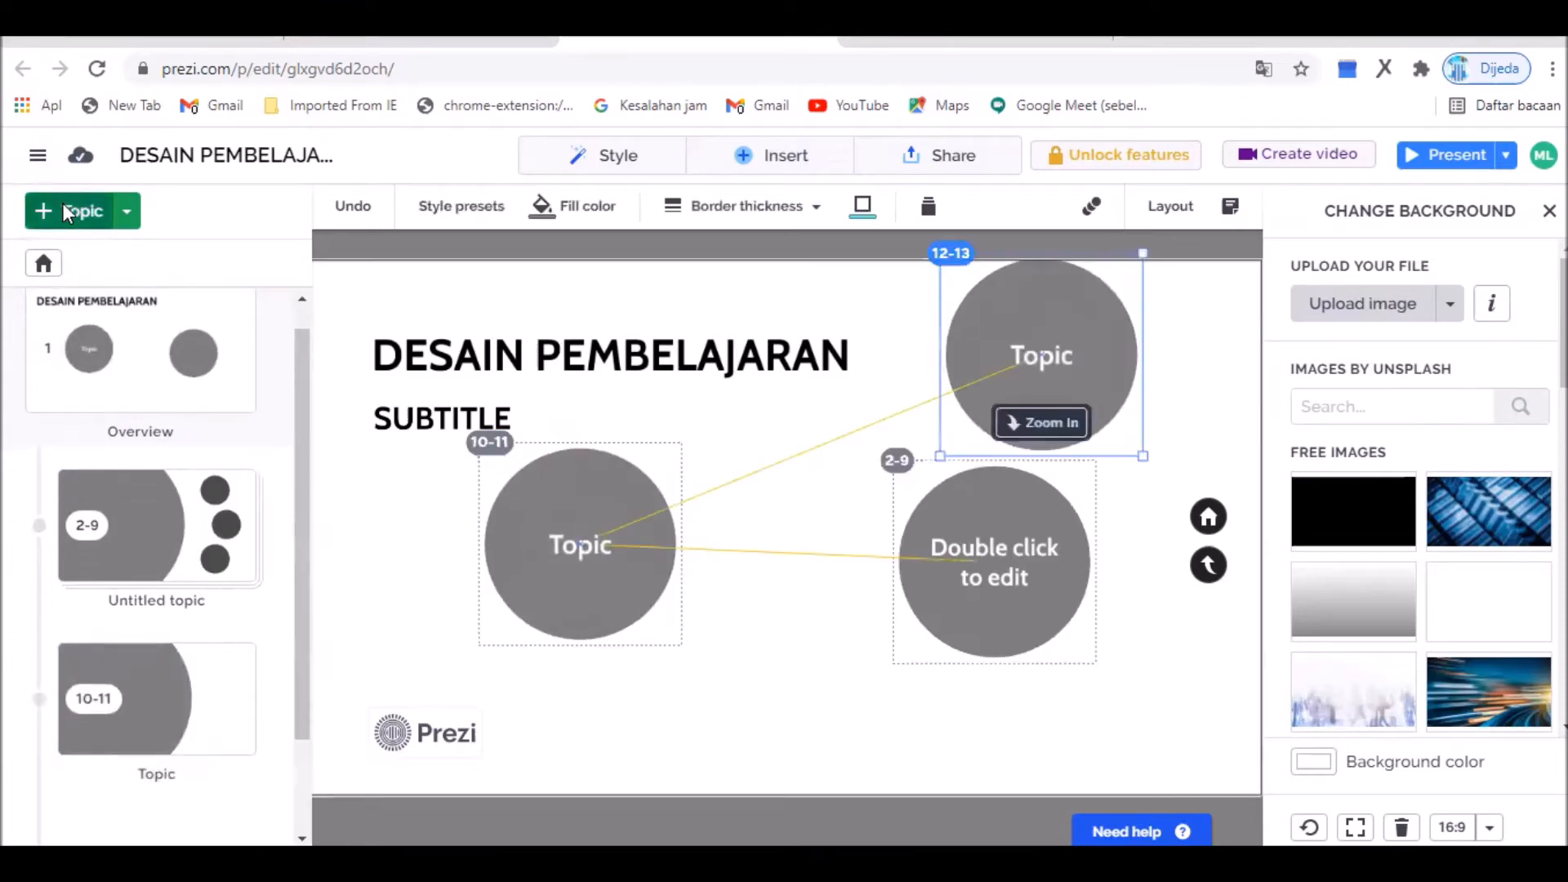
click(62, 206)
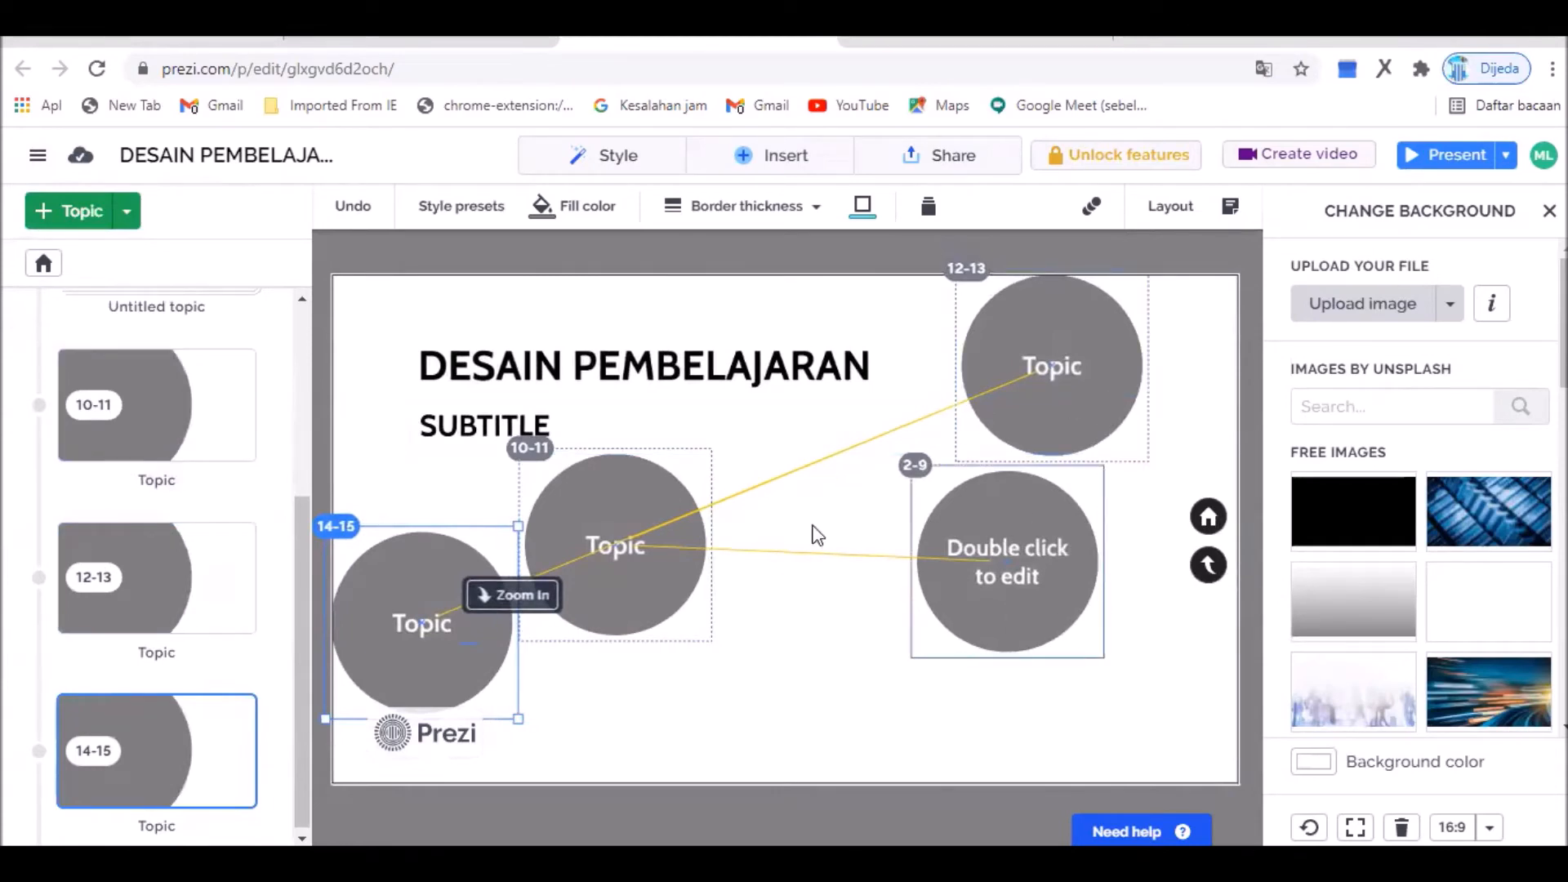
click(615, 156)
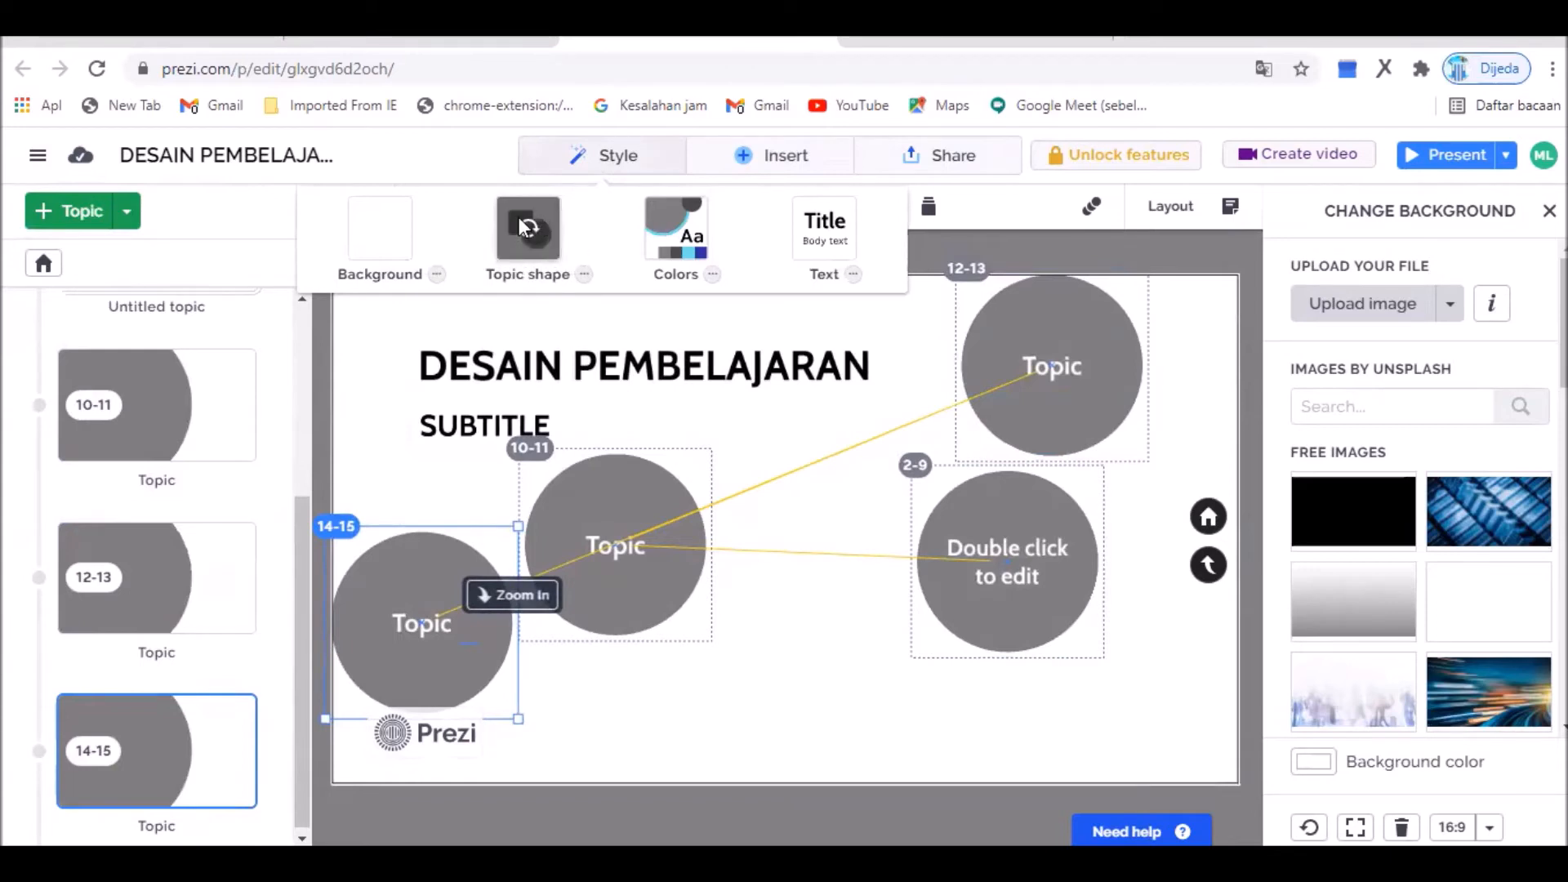
click(473, 154)
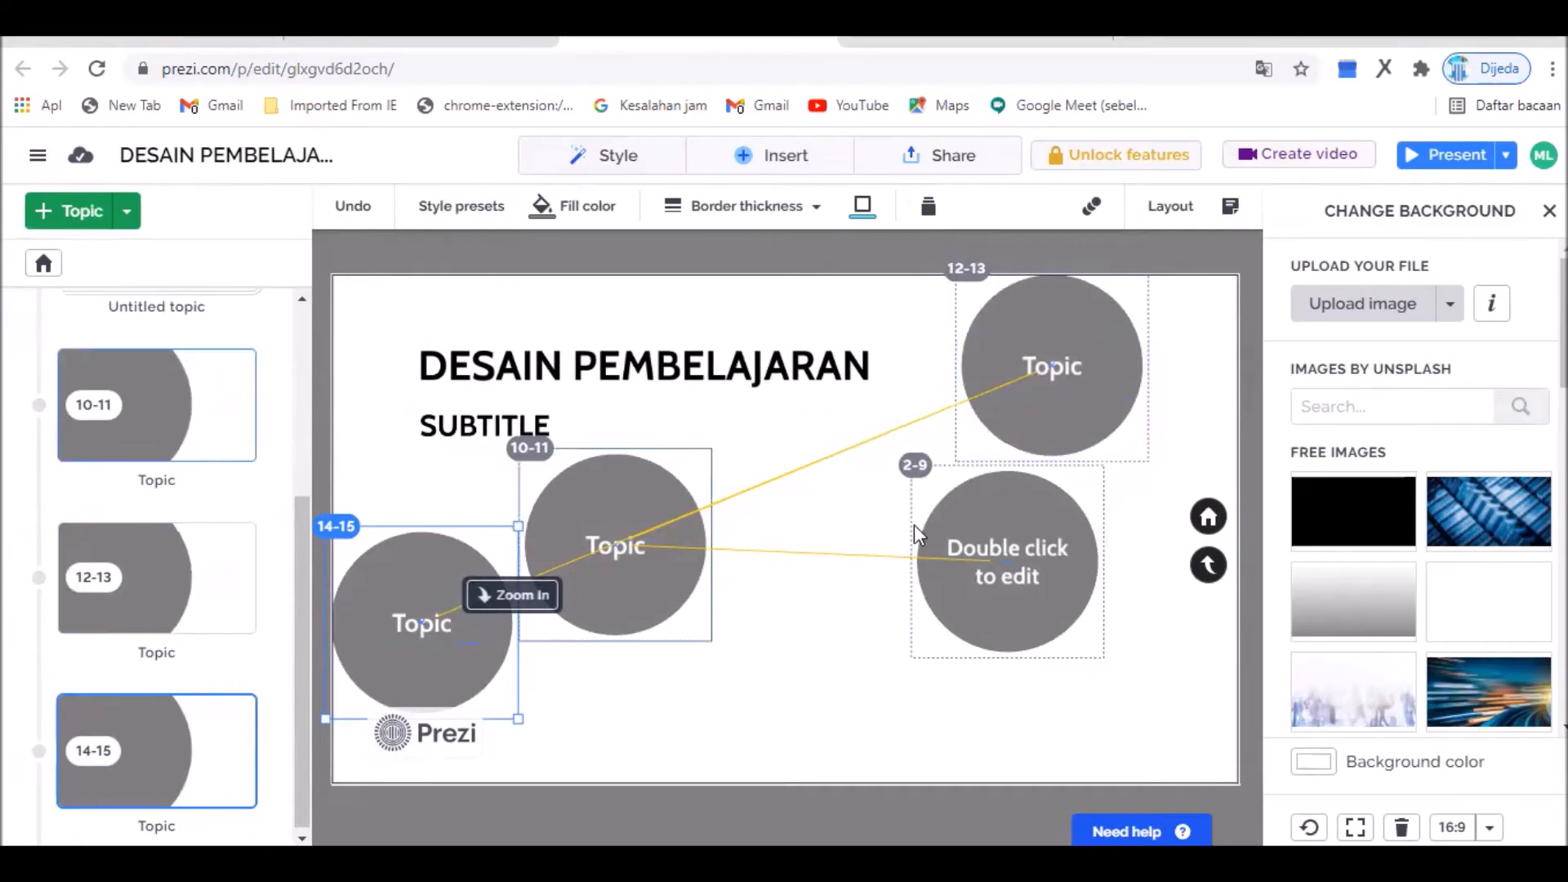
- Try several topic layouts and apply the one with topics staggered in two columns on the slide's left and the title at its lower right
click(1178, 209)
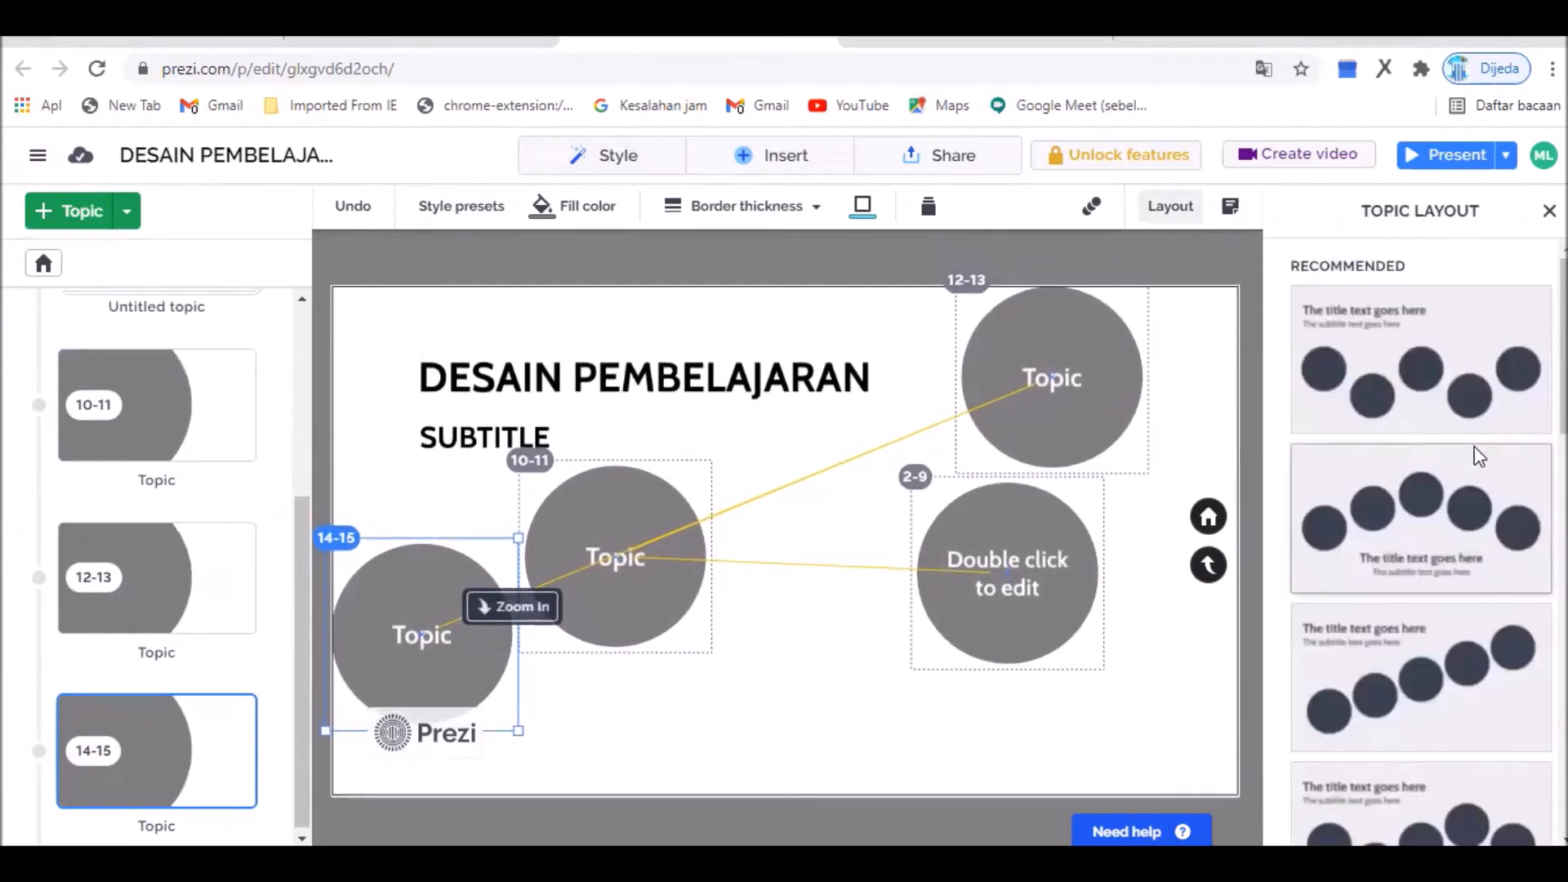
click(1454, 388)
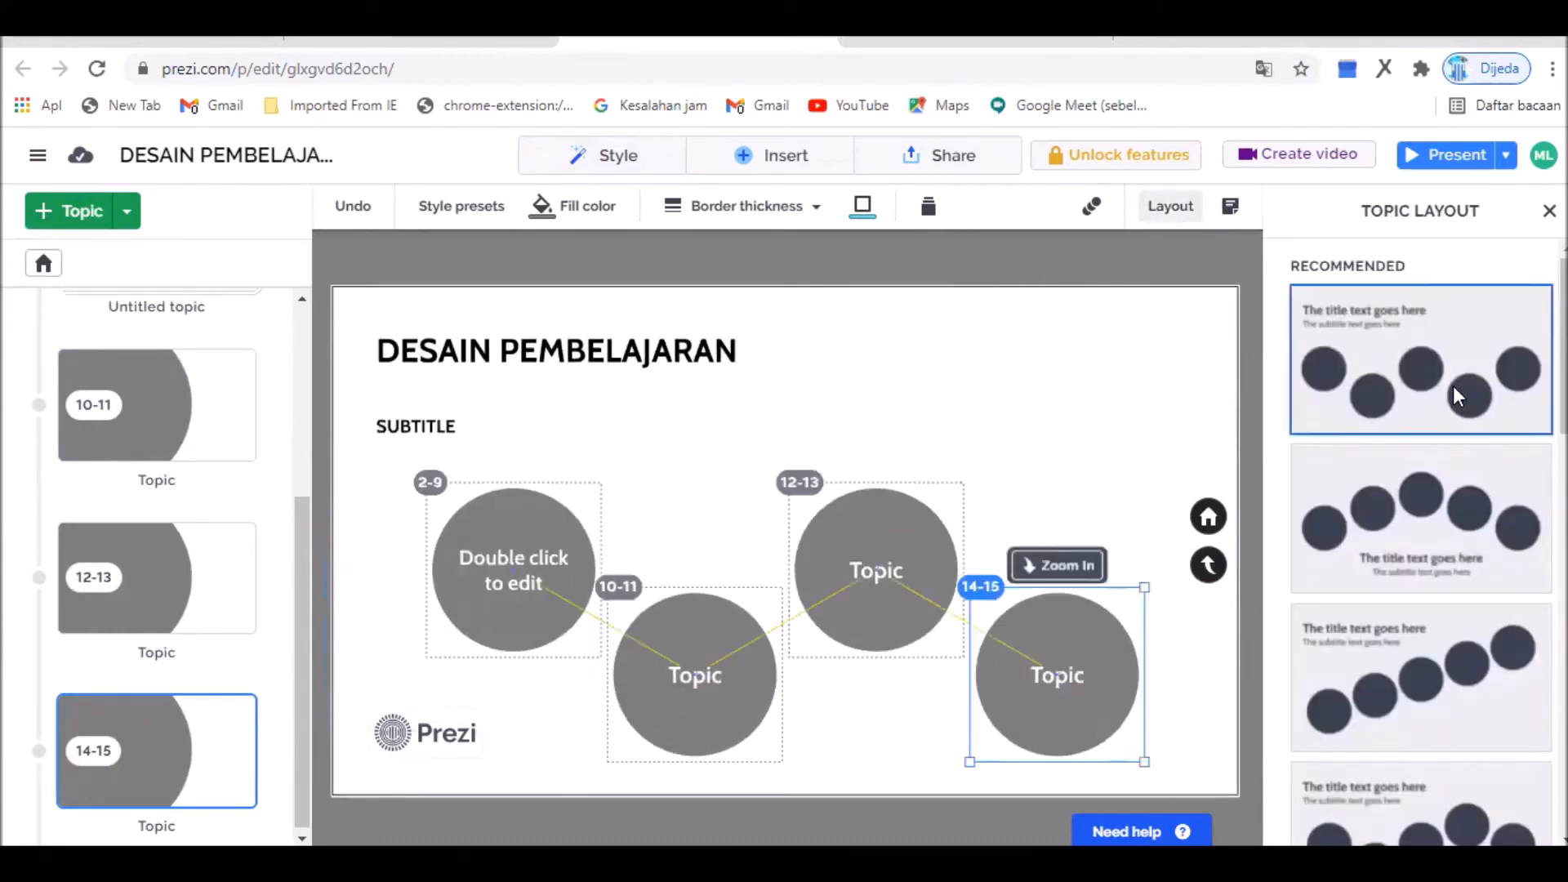
scroll(1451, 385, down, 3)
click(1428, 326)
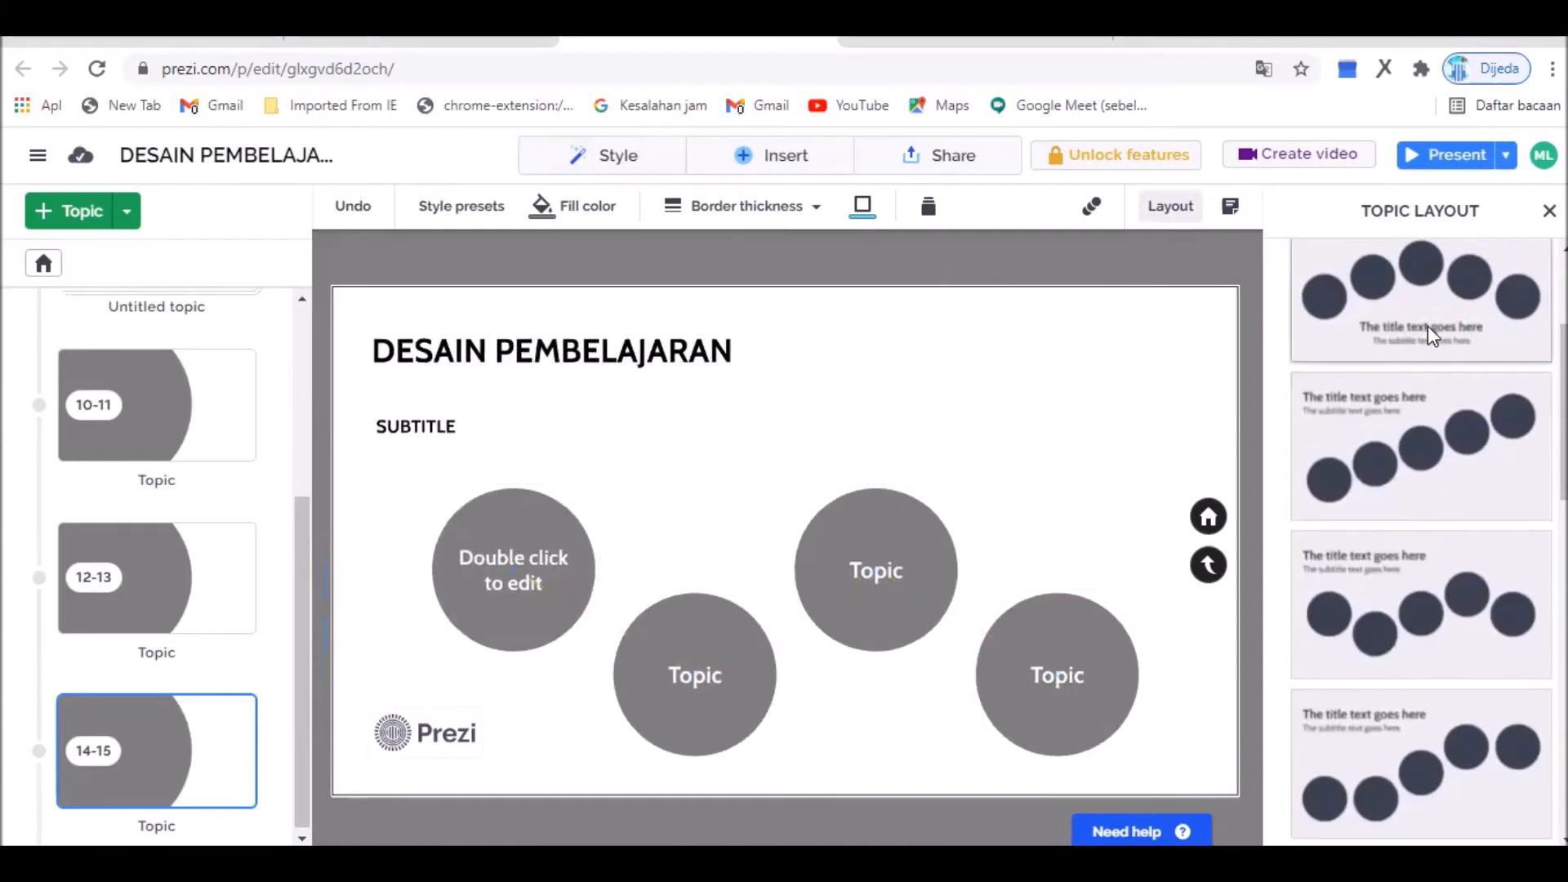
scroll(1428, 326, down, 6)
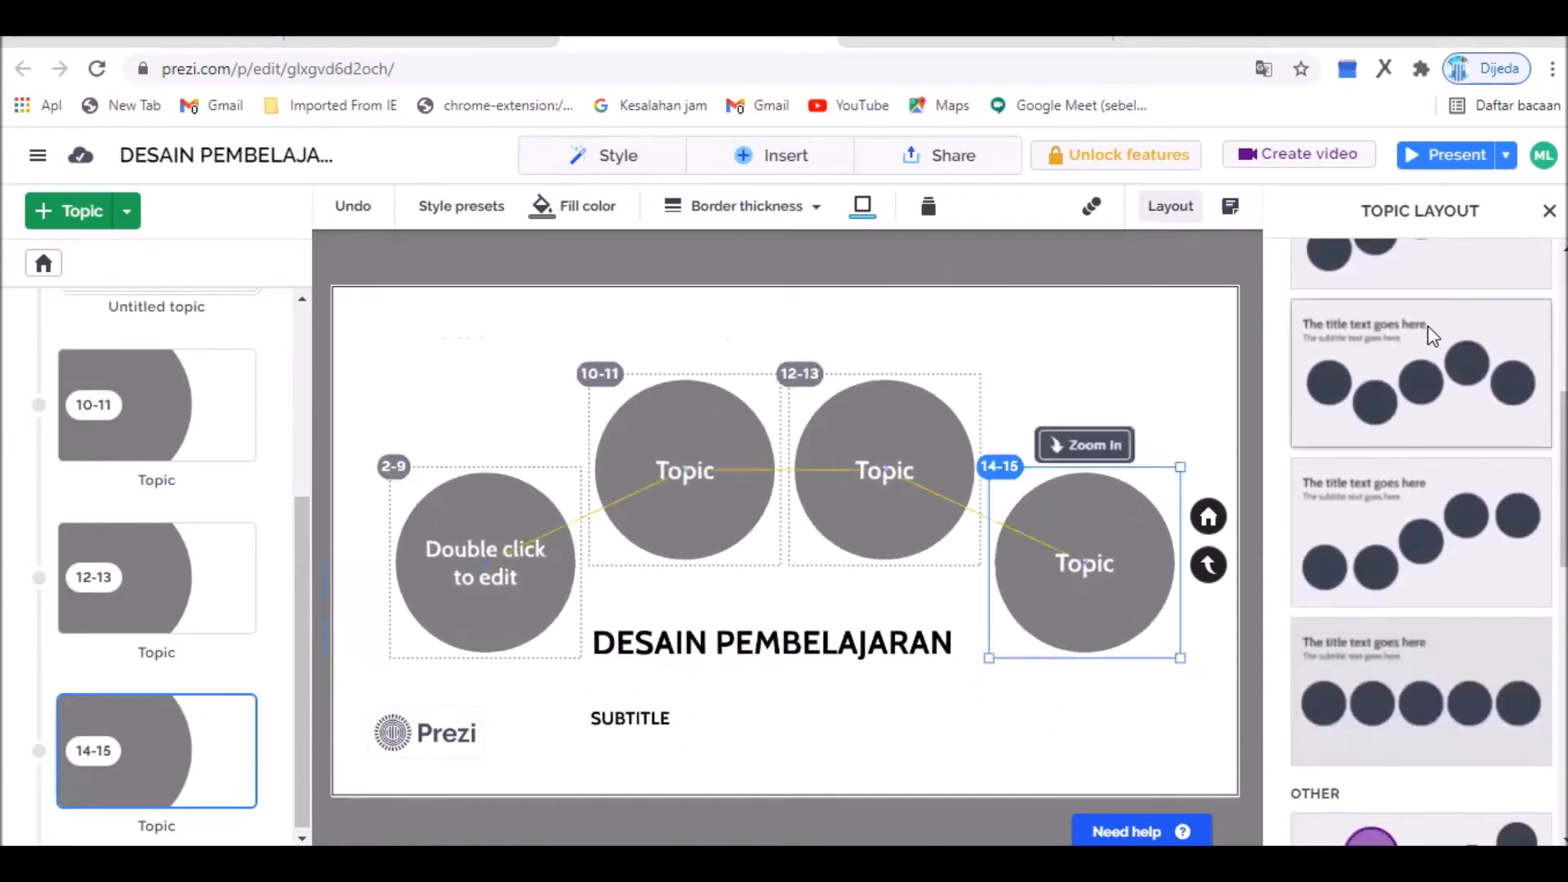
scroll(1428, 326, down, 2)
click(1428, 439)
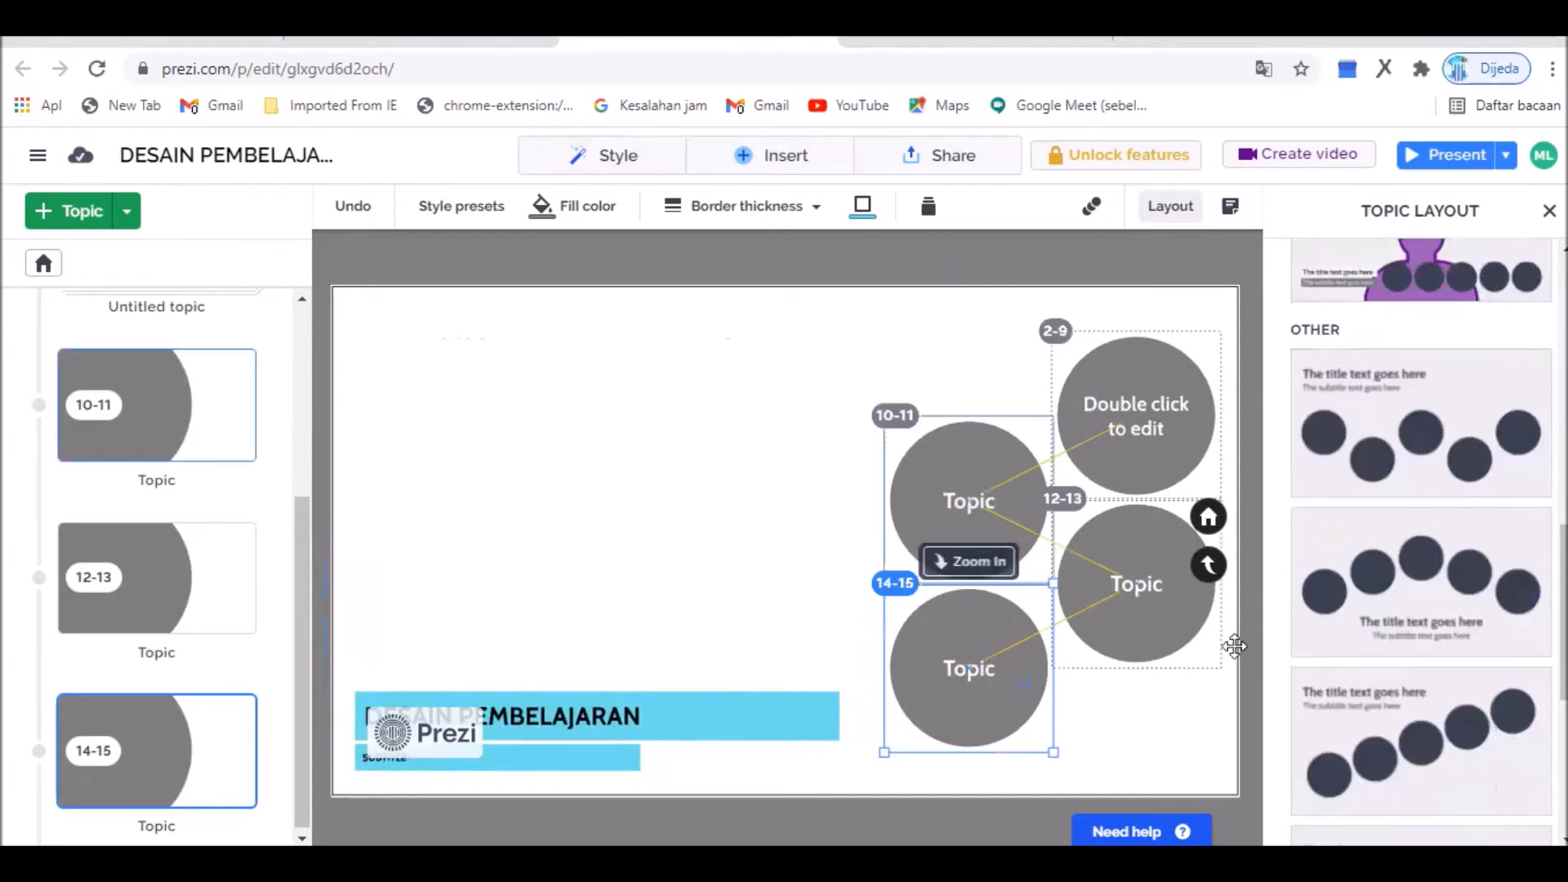
scroll(1419, 463, up, 4)
click(1439, 341)
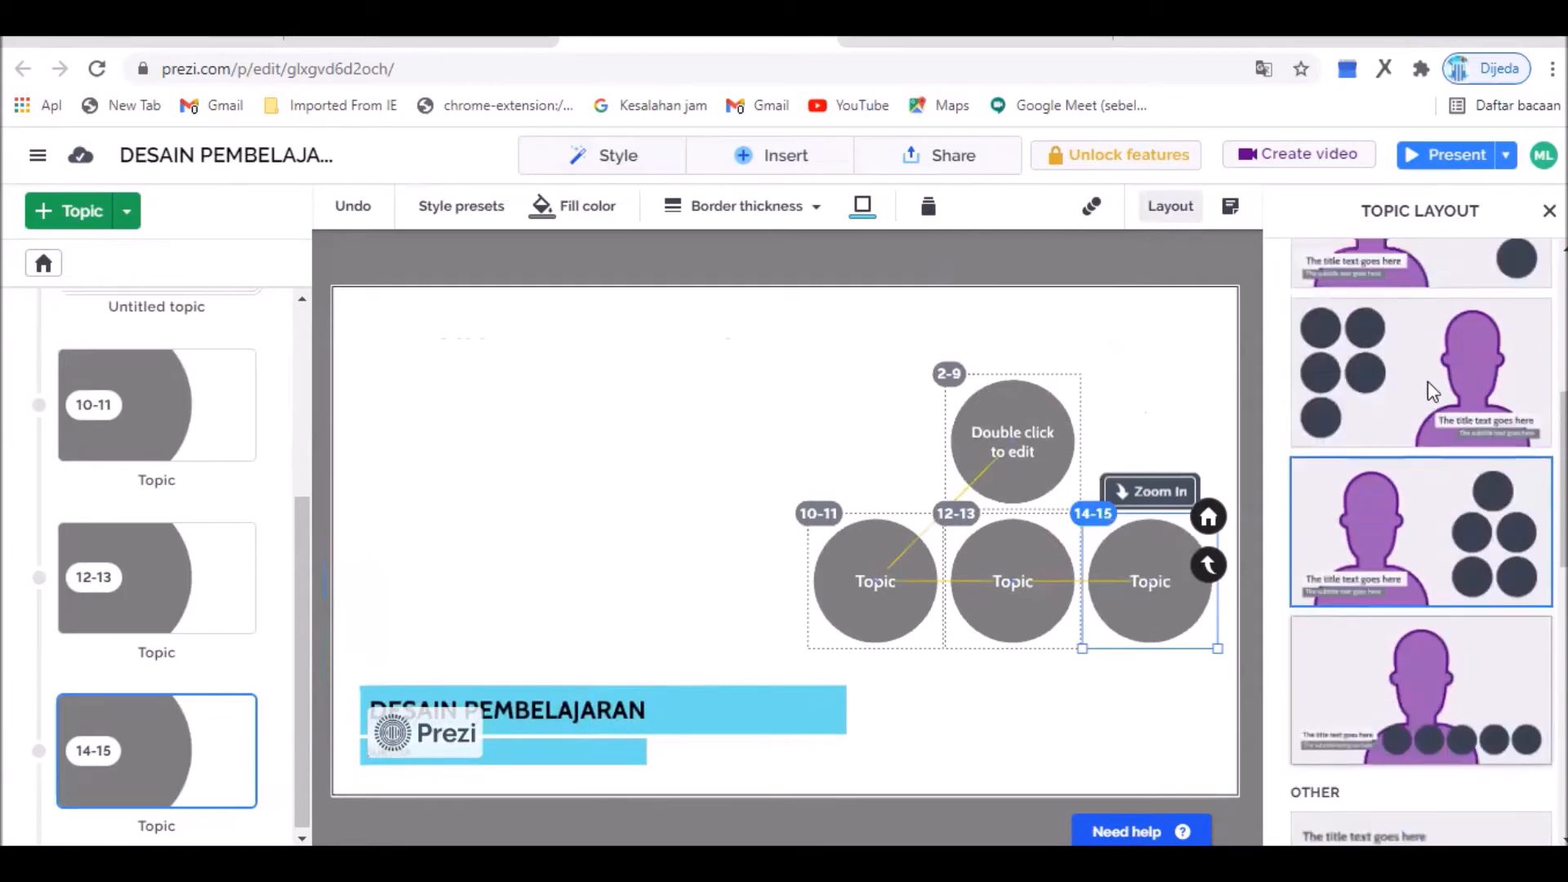
click(1435, 372)
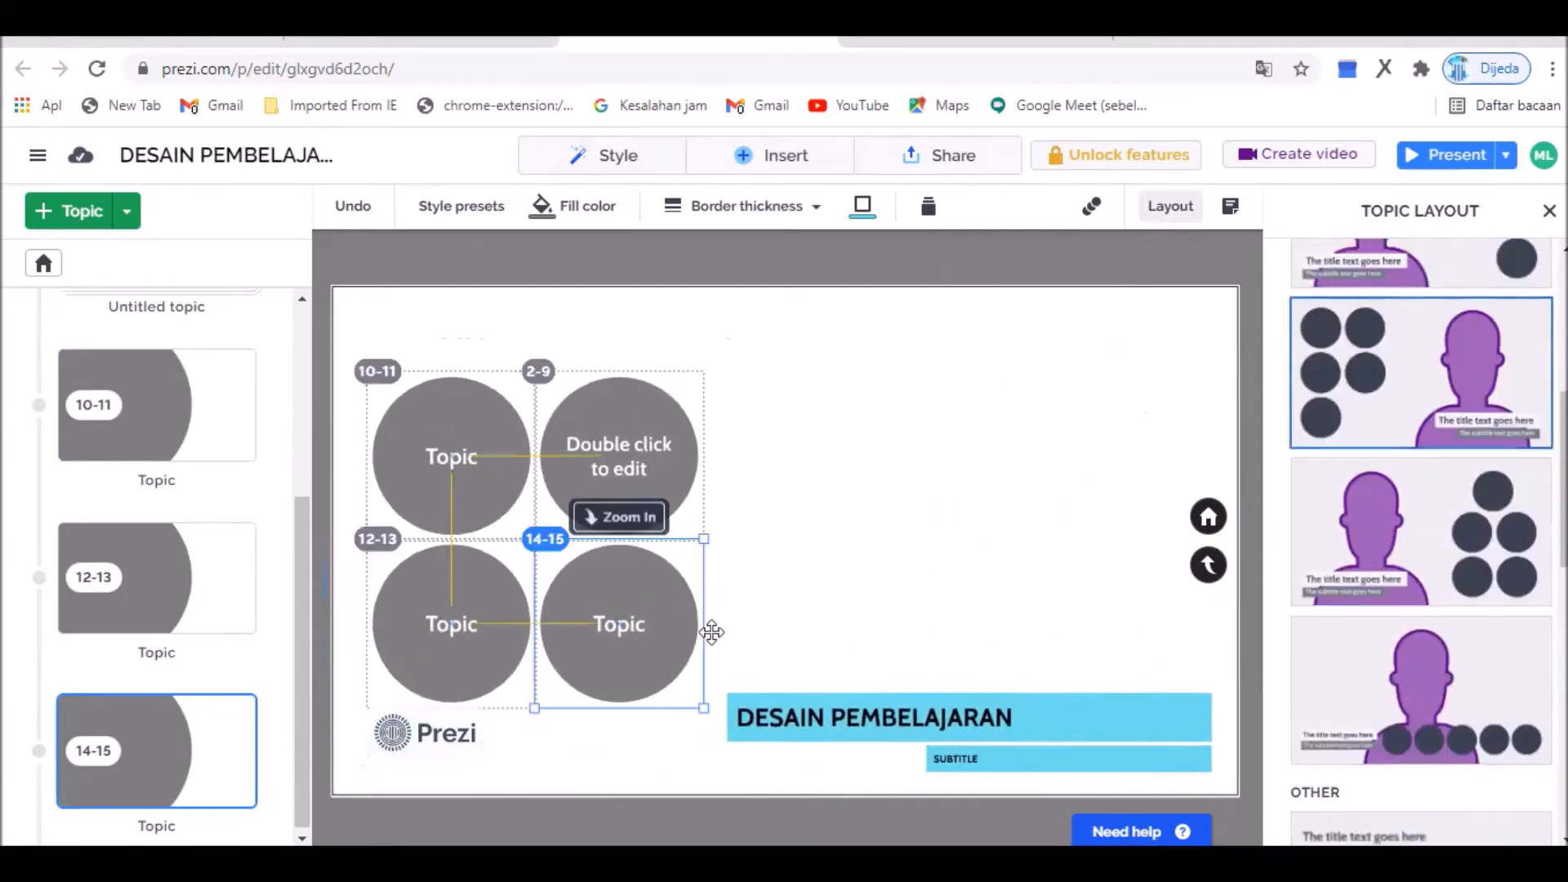
click(1412, 475)
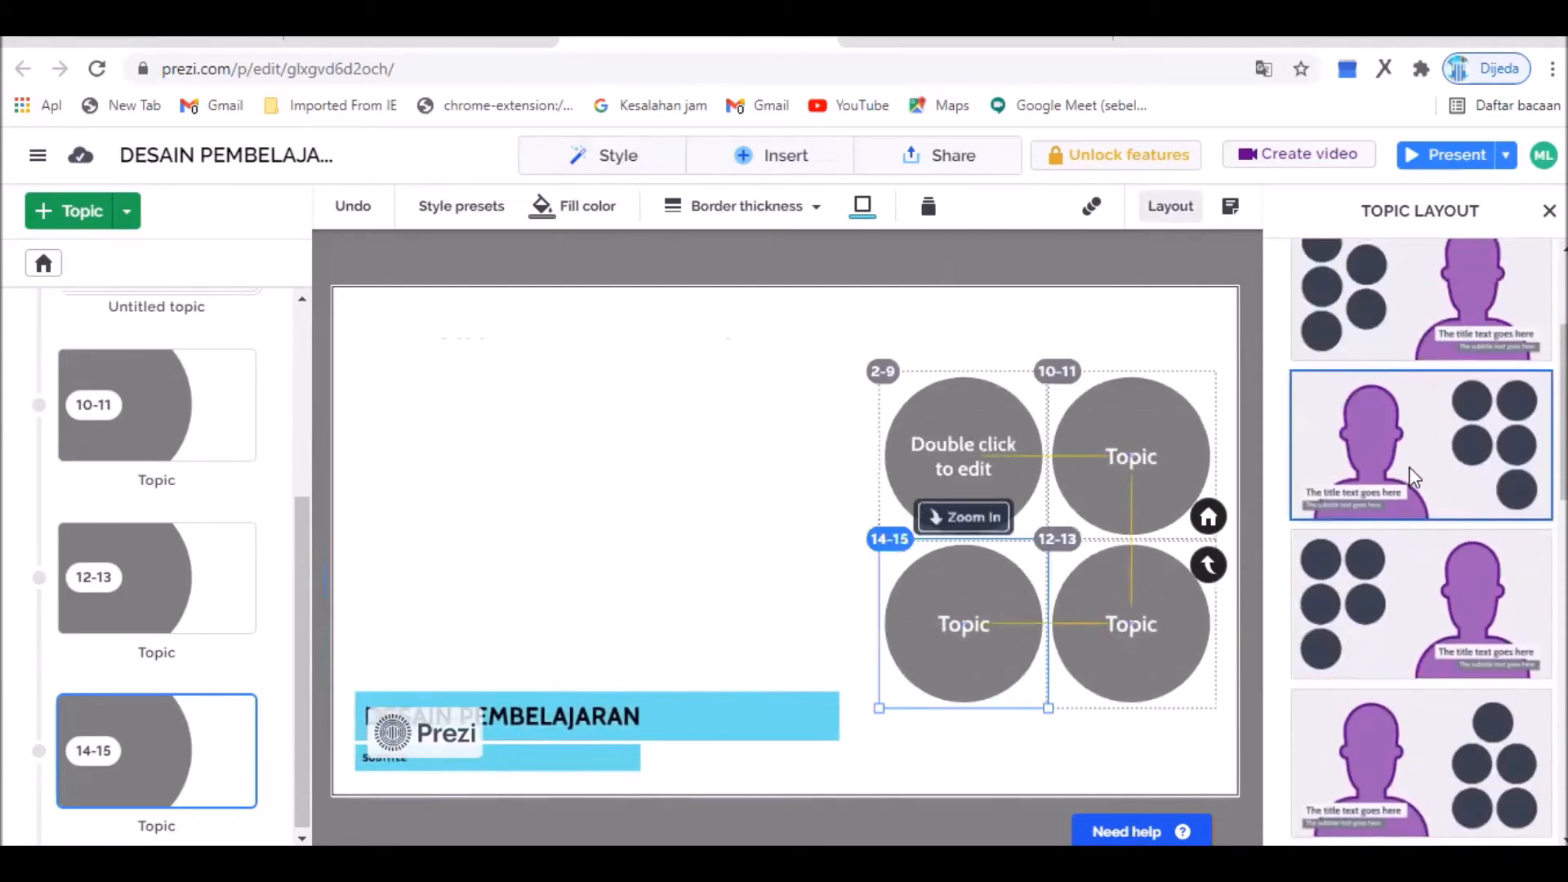
click(1411, 526)
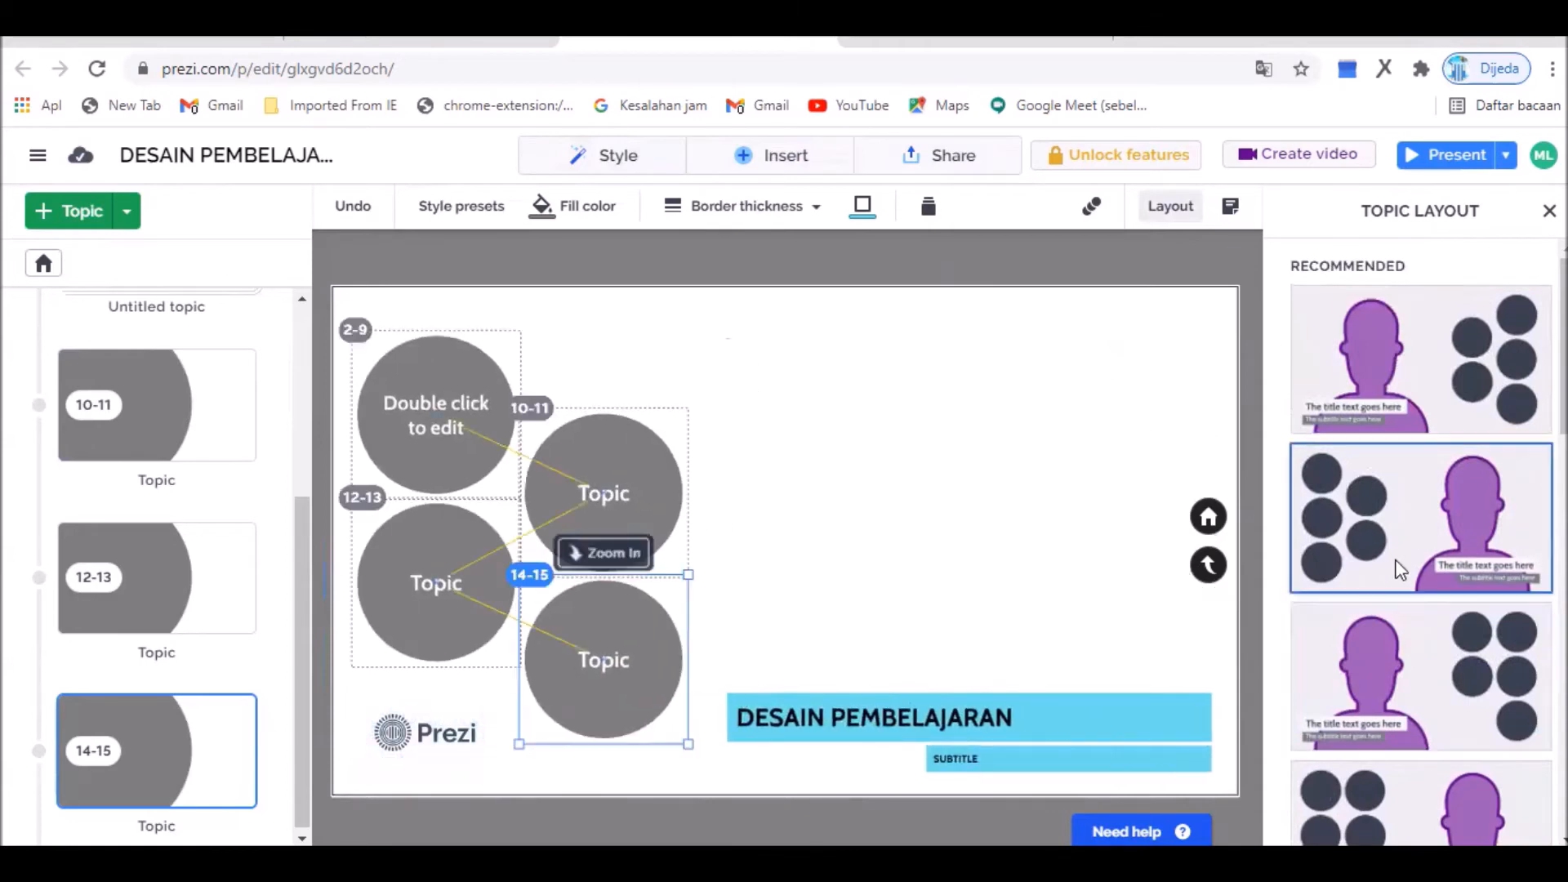
click(970, 523)
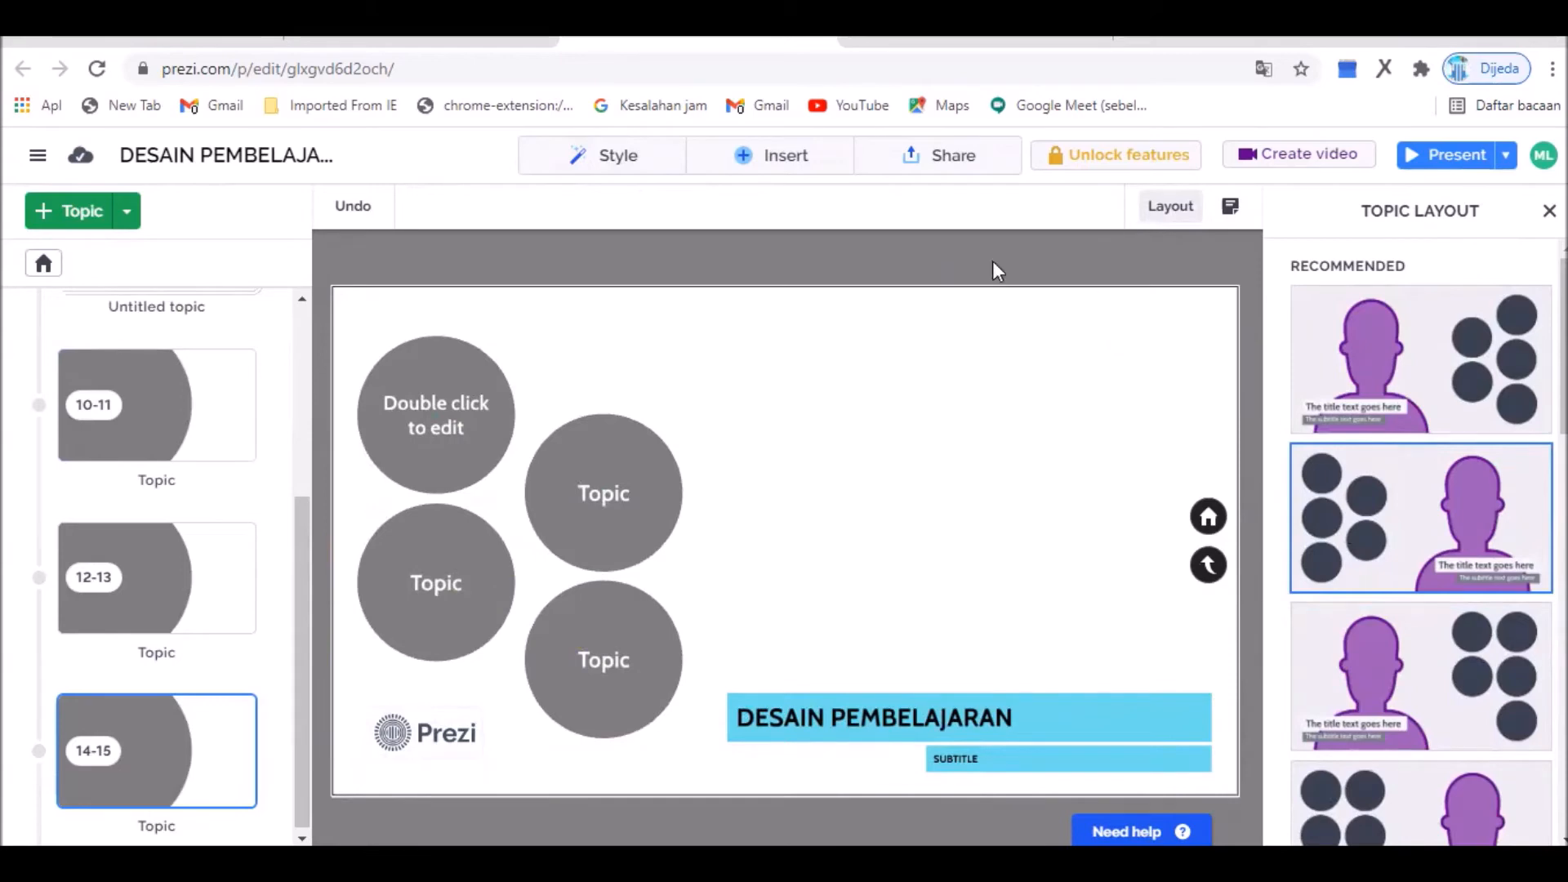
- Browse the free and premium background images and set the free photo of people meeting around a table as the background
click(595, 154)
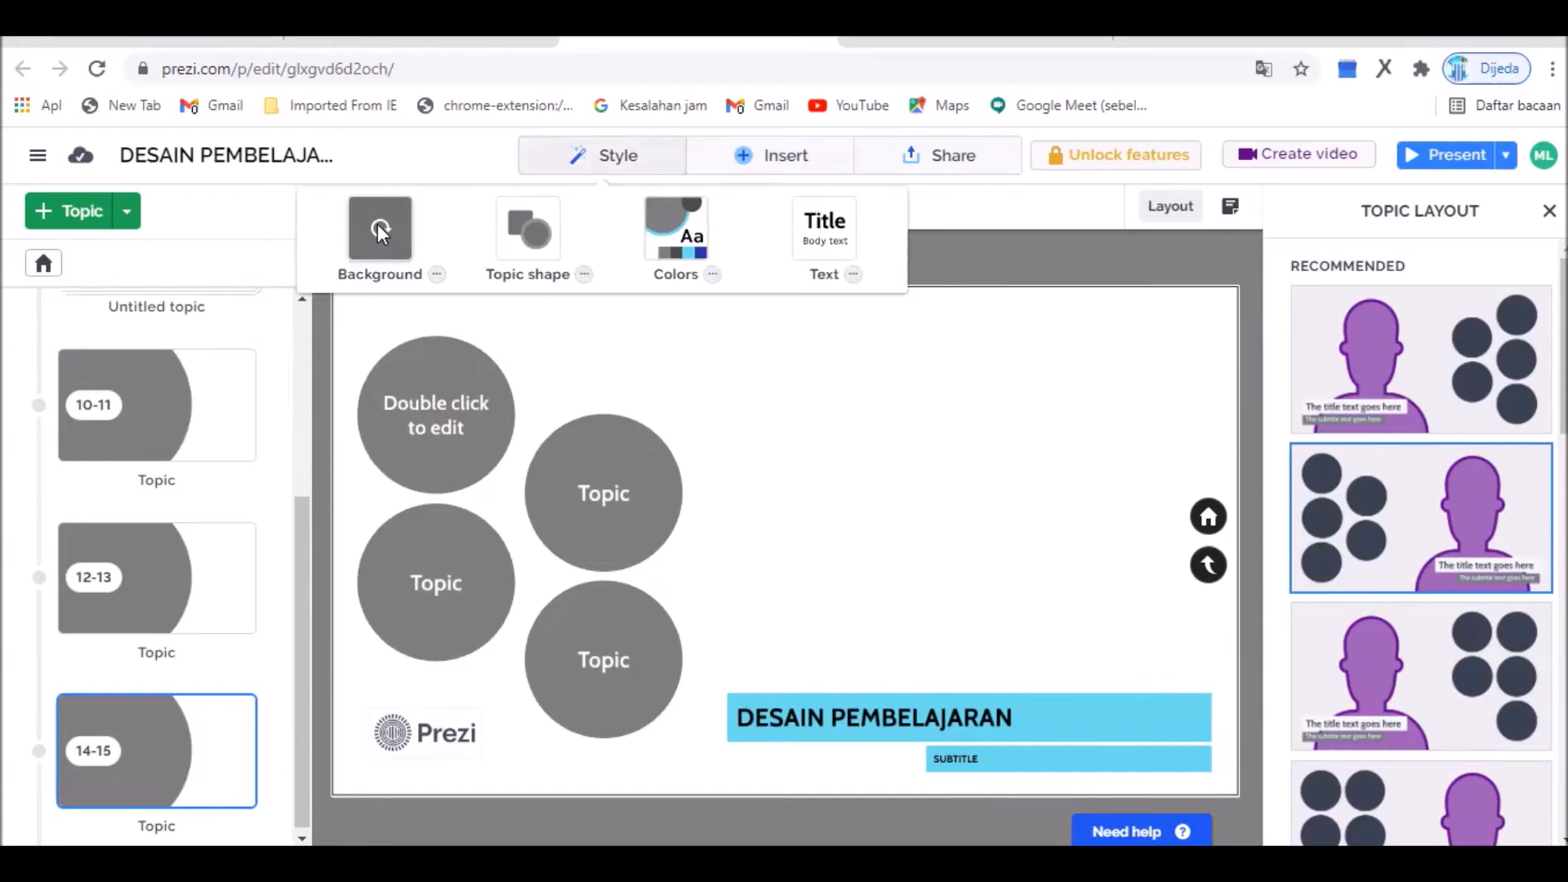
click(436, 275)
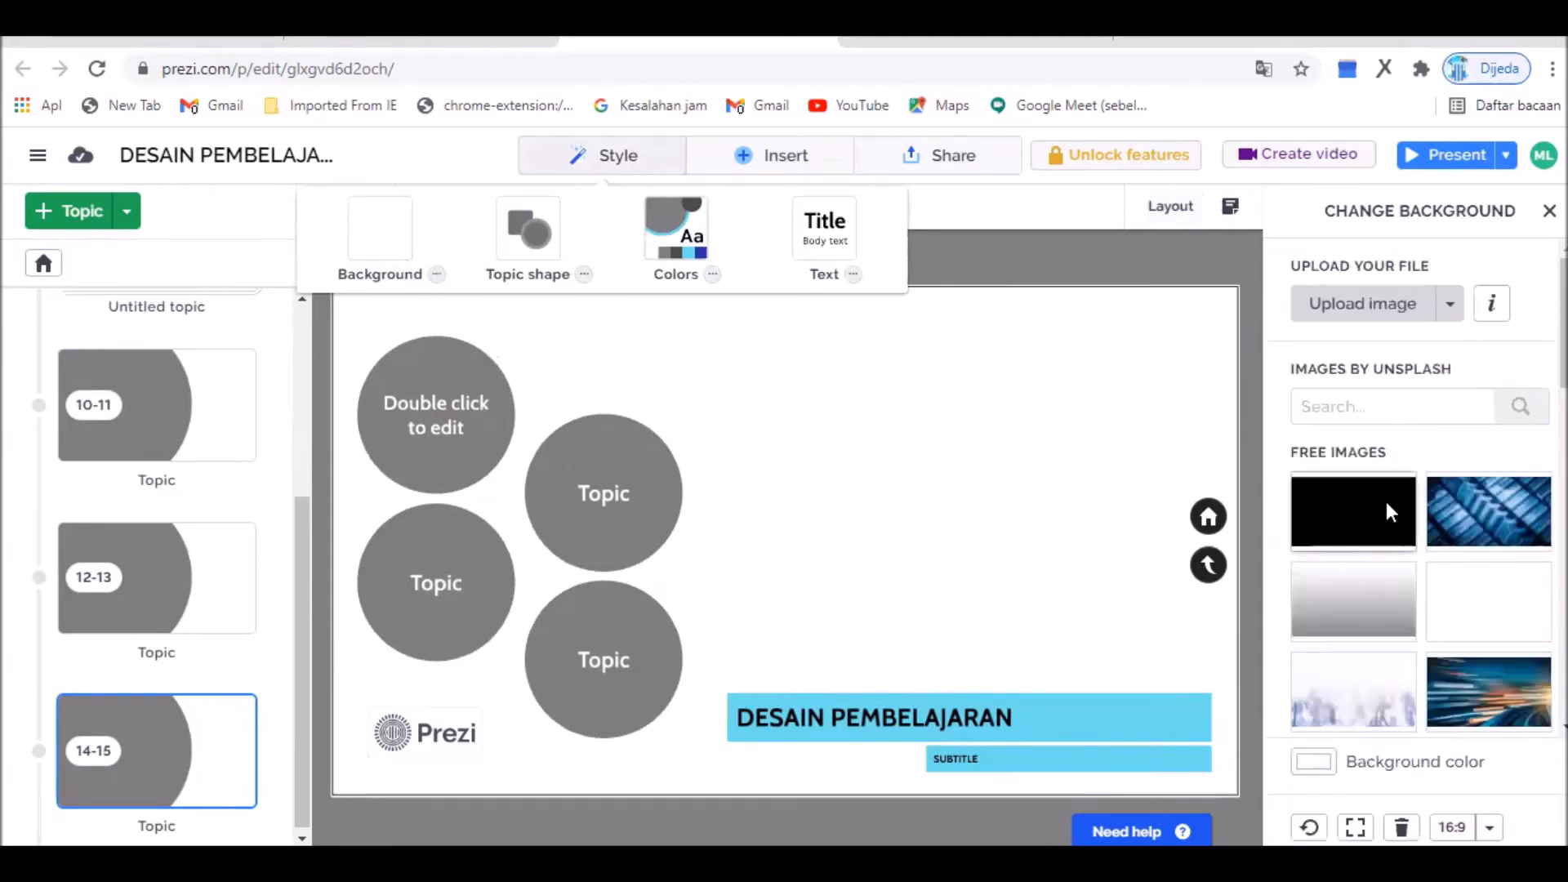
scroll(1461, 562, down, 3)
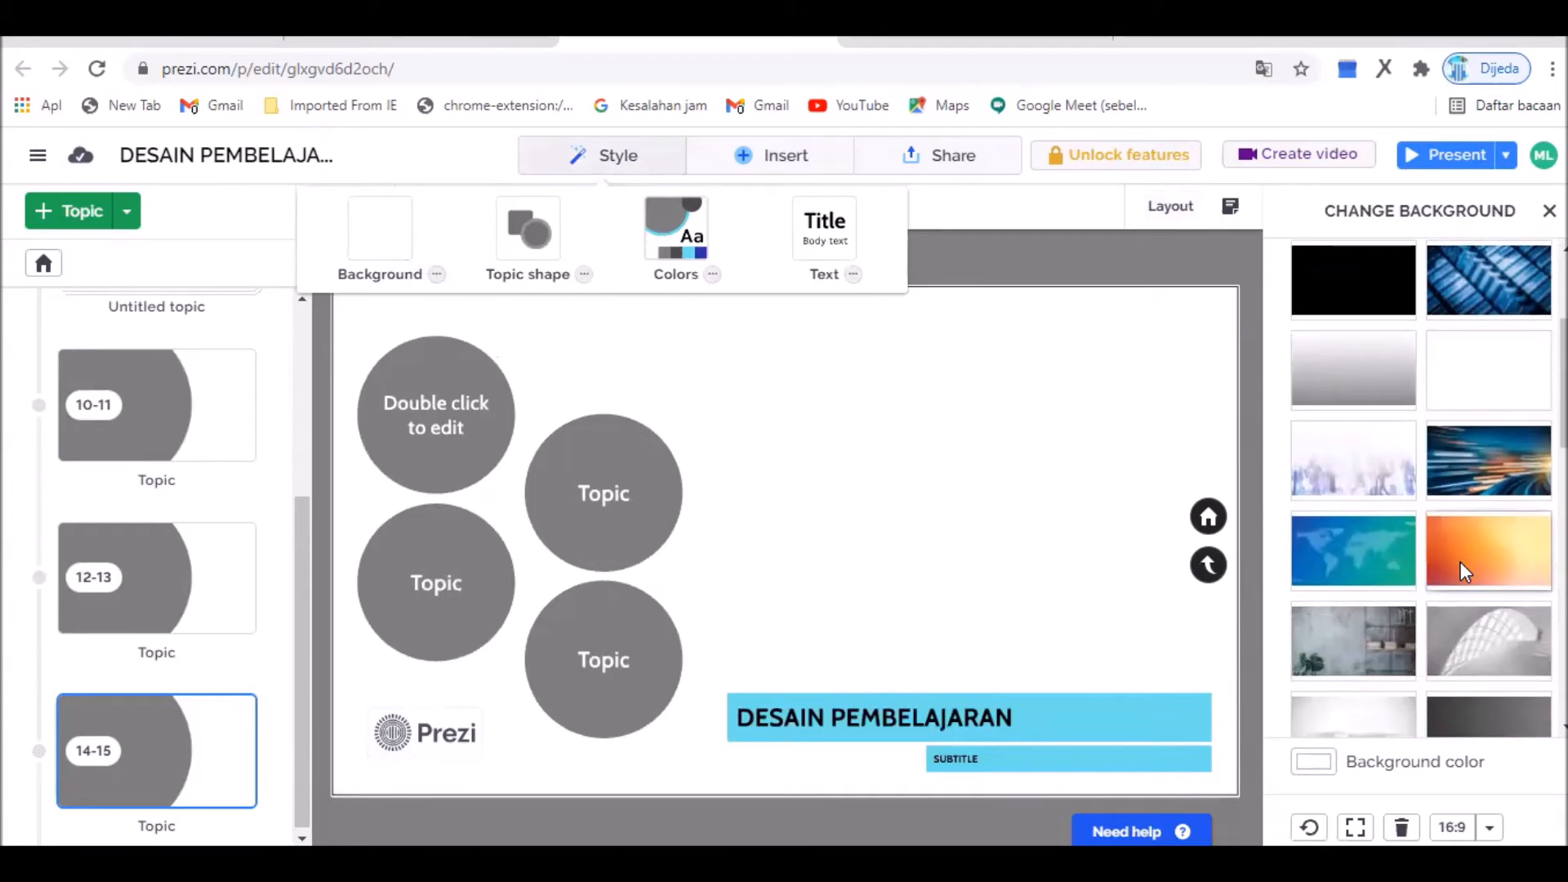
scroll(1461, 562, down, 3)
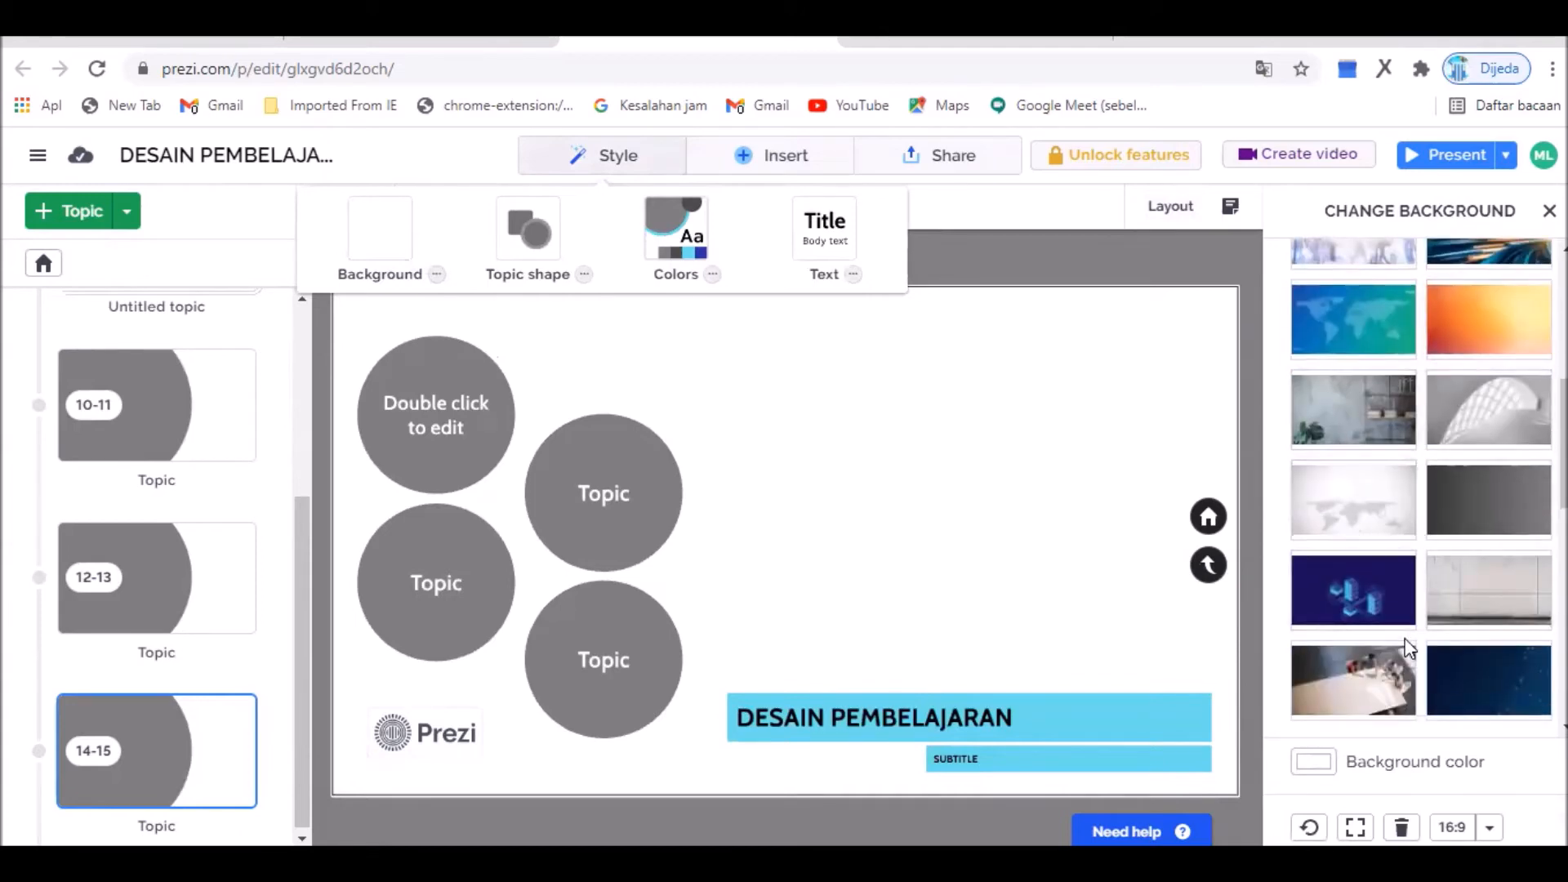
scroll(1409, 649, down, 3)
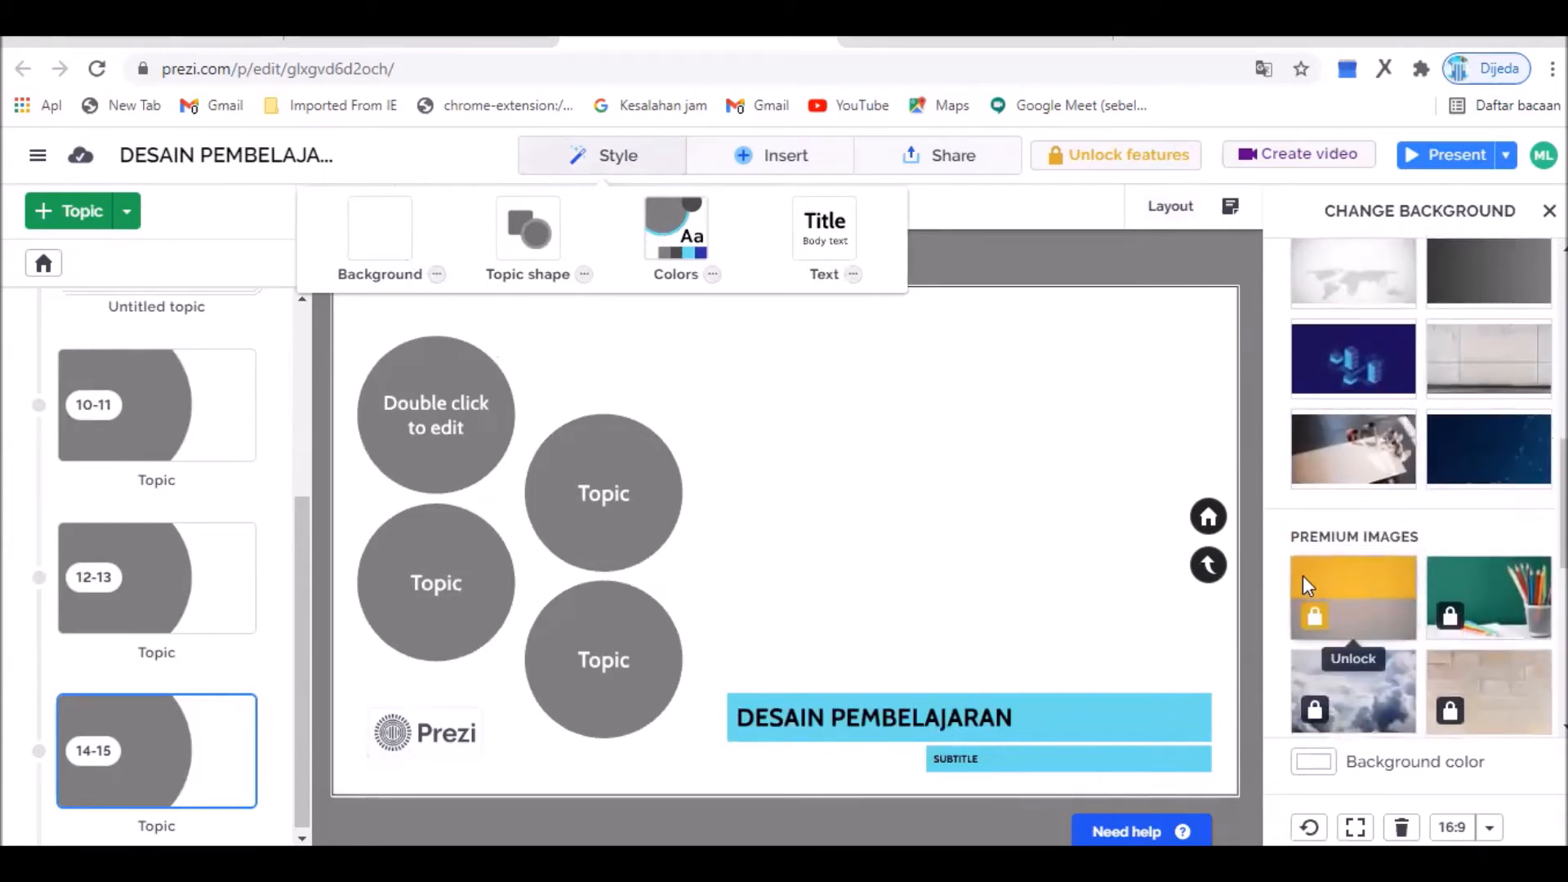
scroll(1483, 568, down, 3)
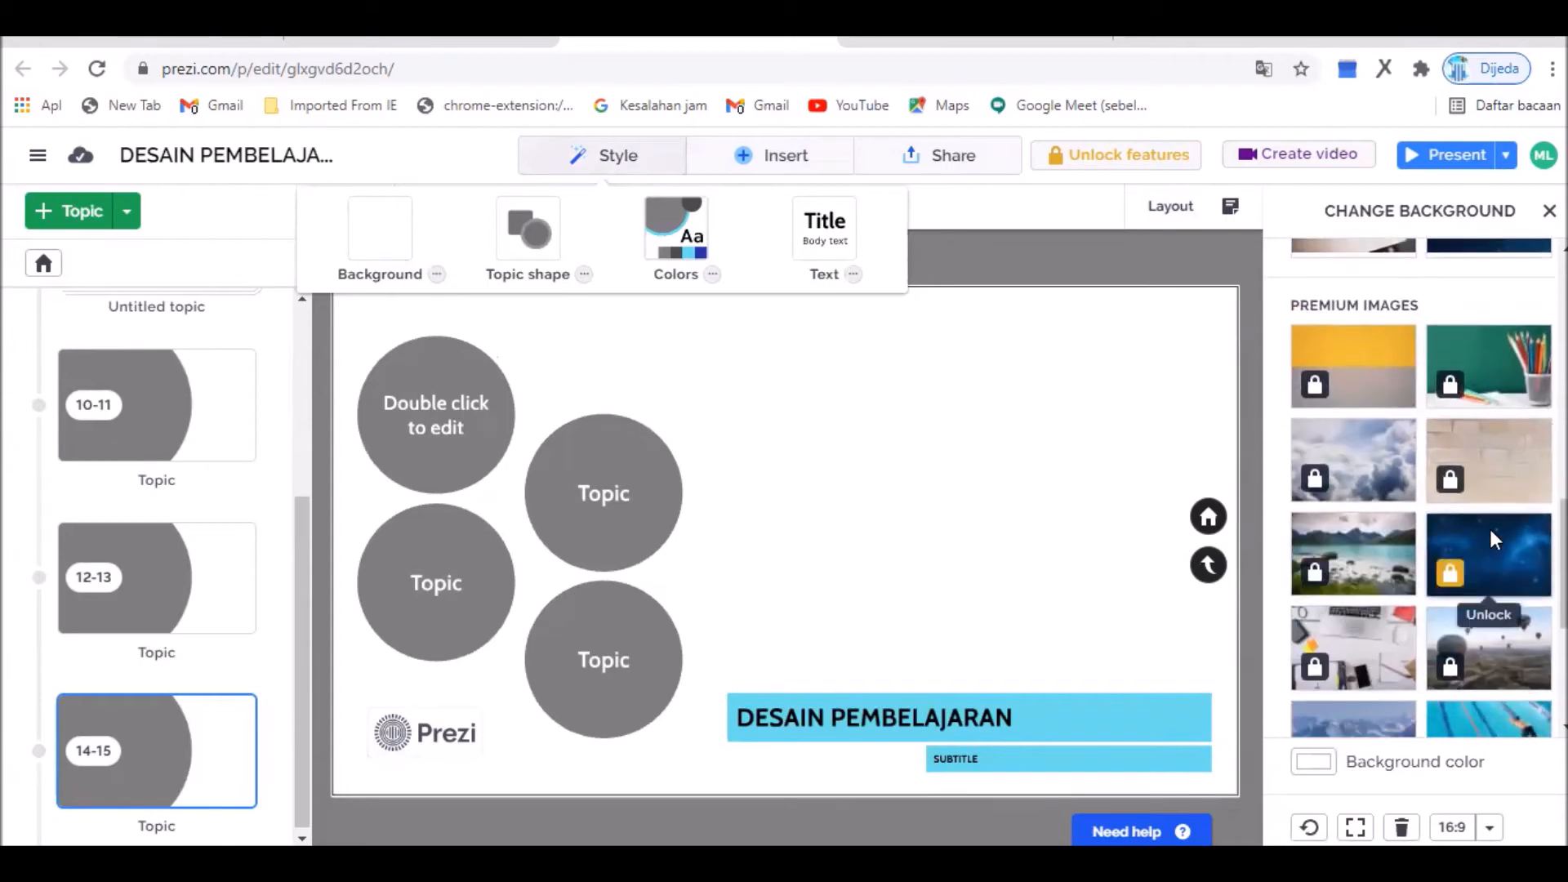
scroll(1488, 527, up, 4)
click(1377, 568)
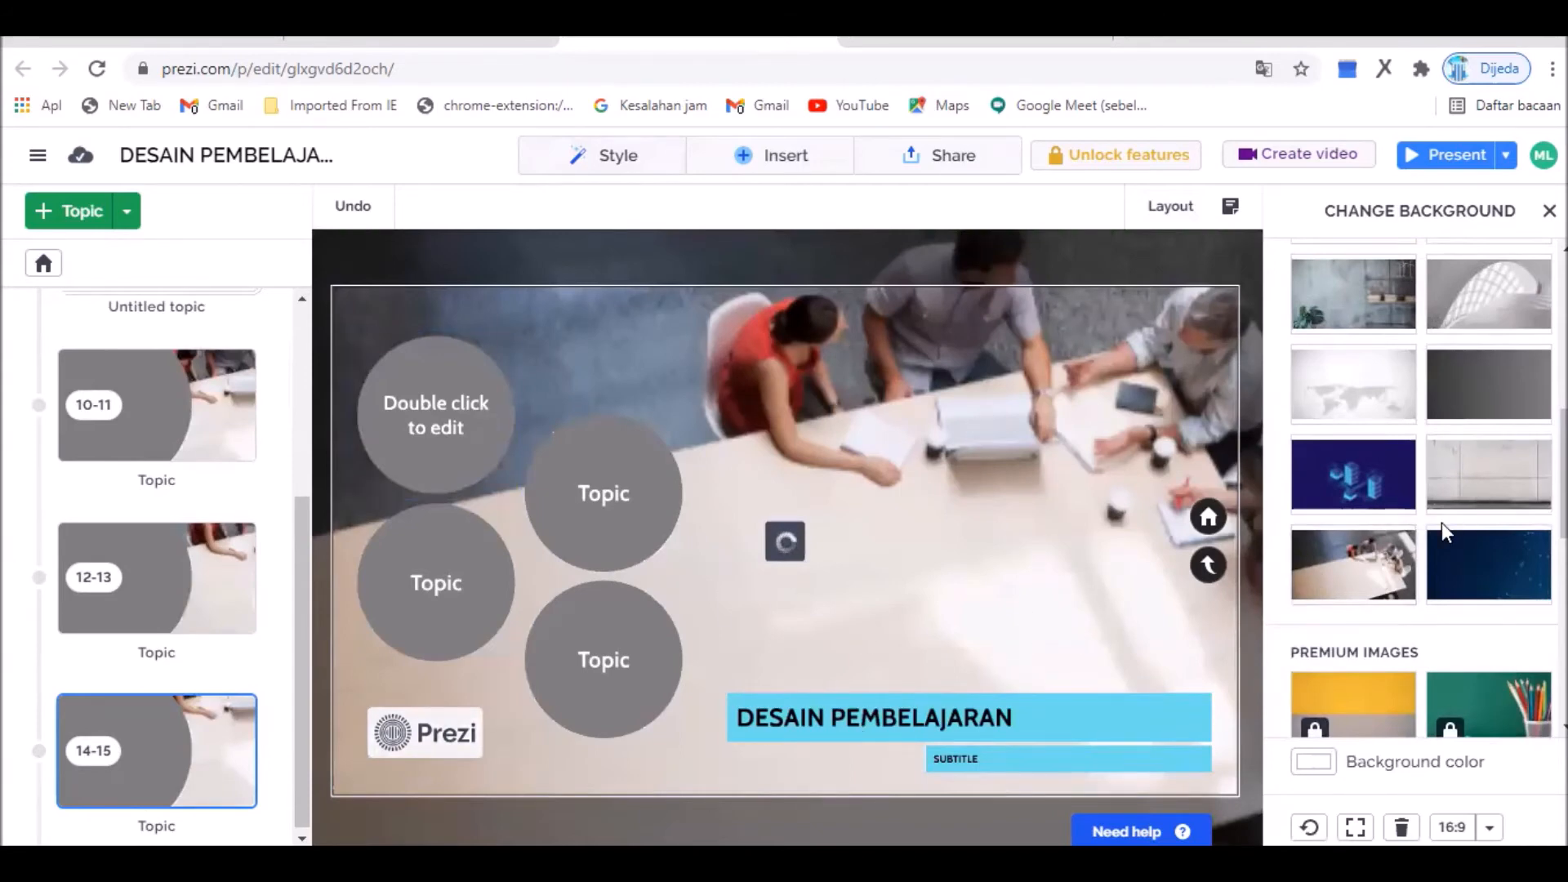
- Change the presentation background to the free image of pale people silhouettes over a city skyline
scroll(1443, 523, up, 1)
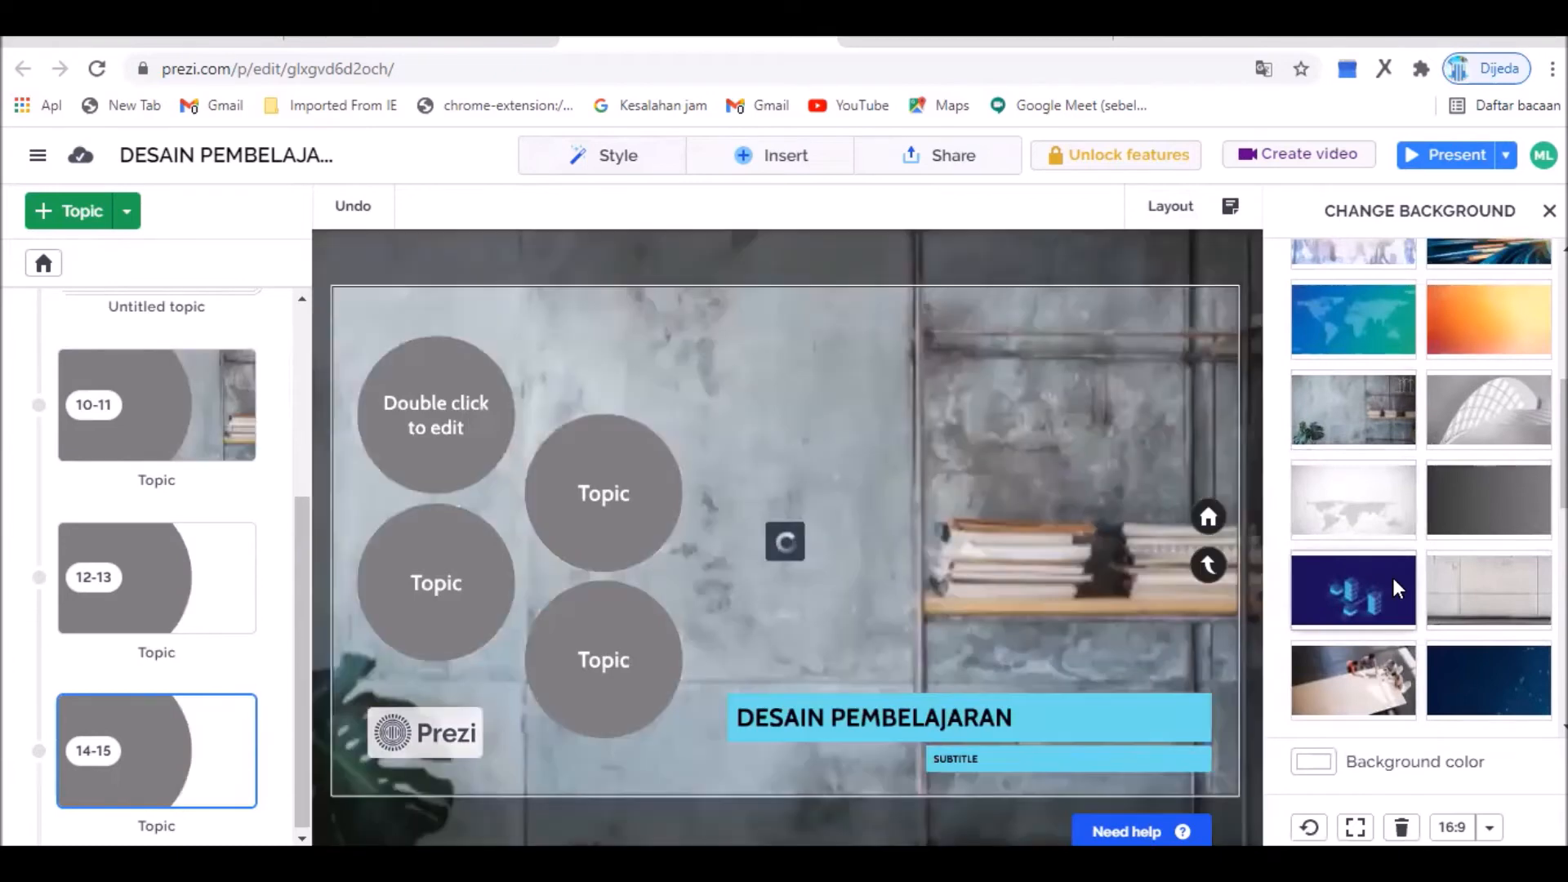
scroll(1482, 480, up, 2)
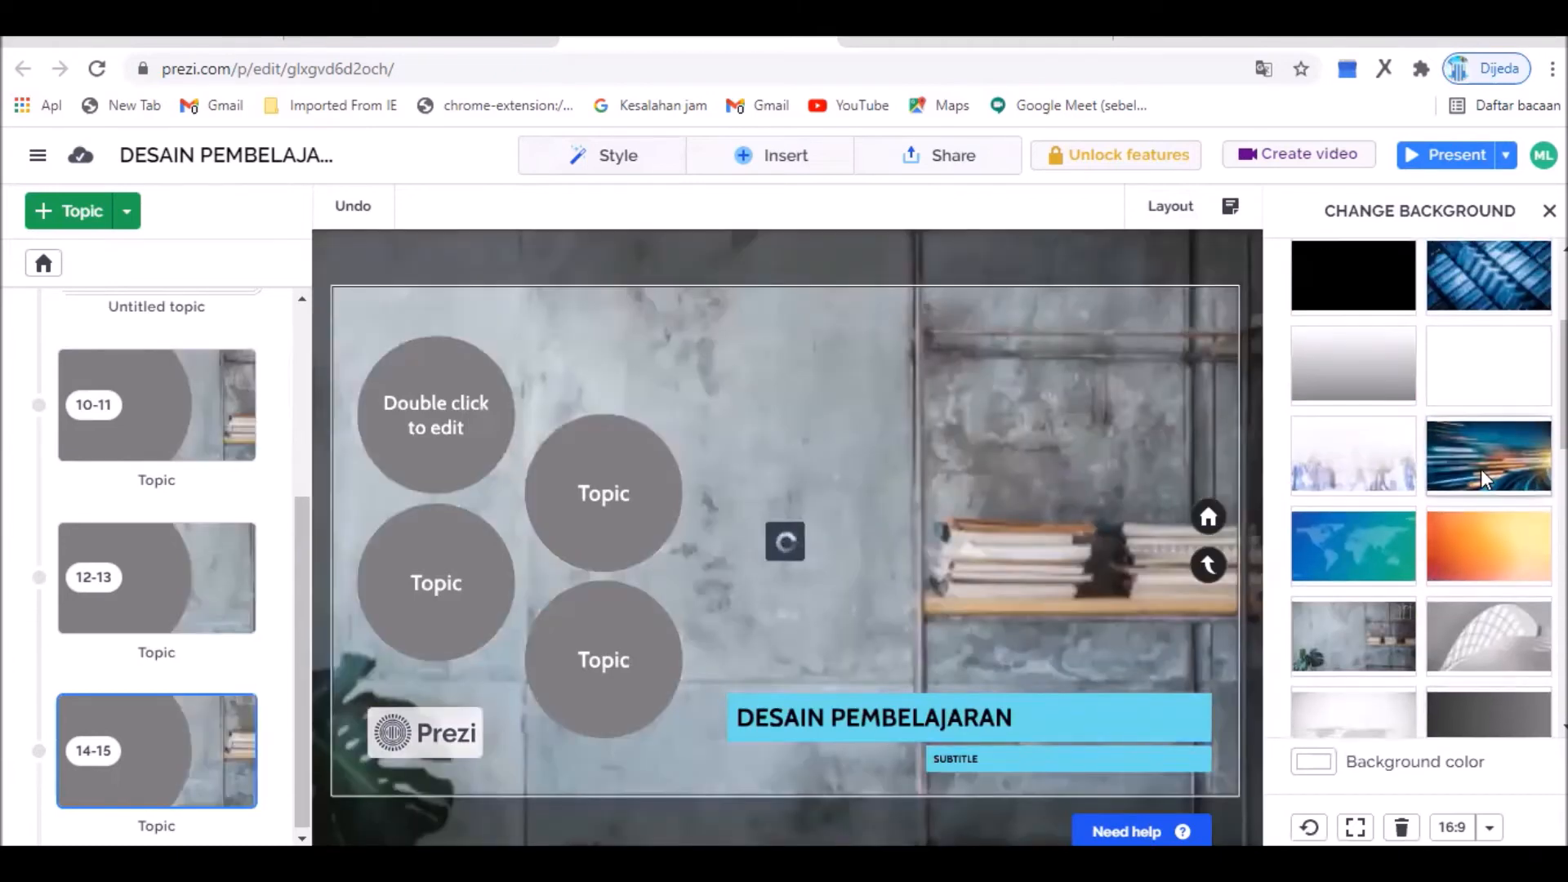
click(1354, 470)
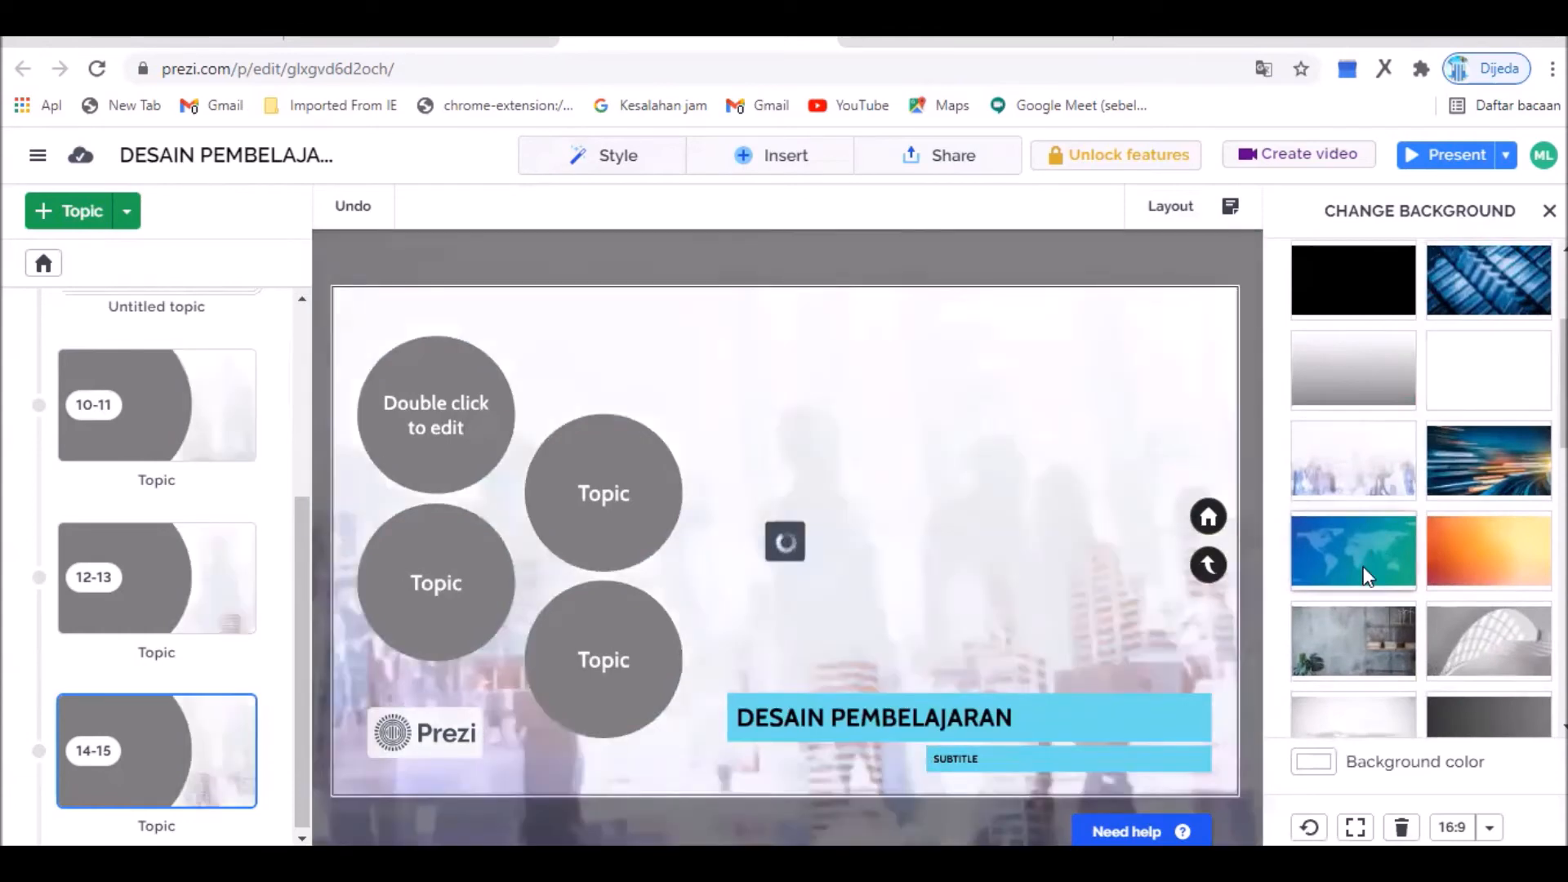
scroll(1472, 605, up, 2)
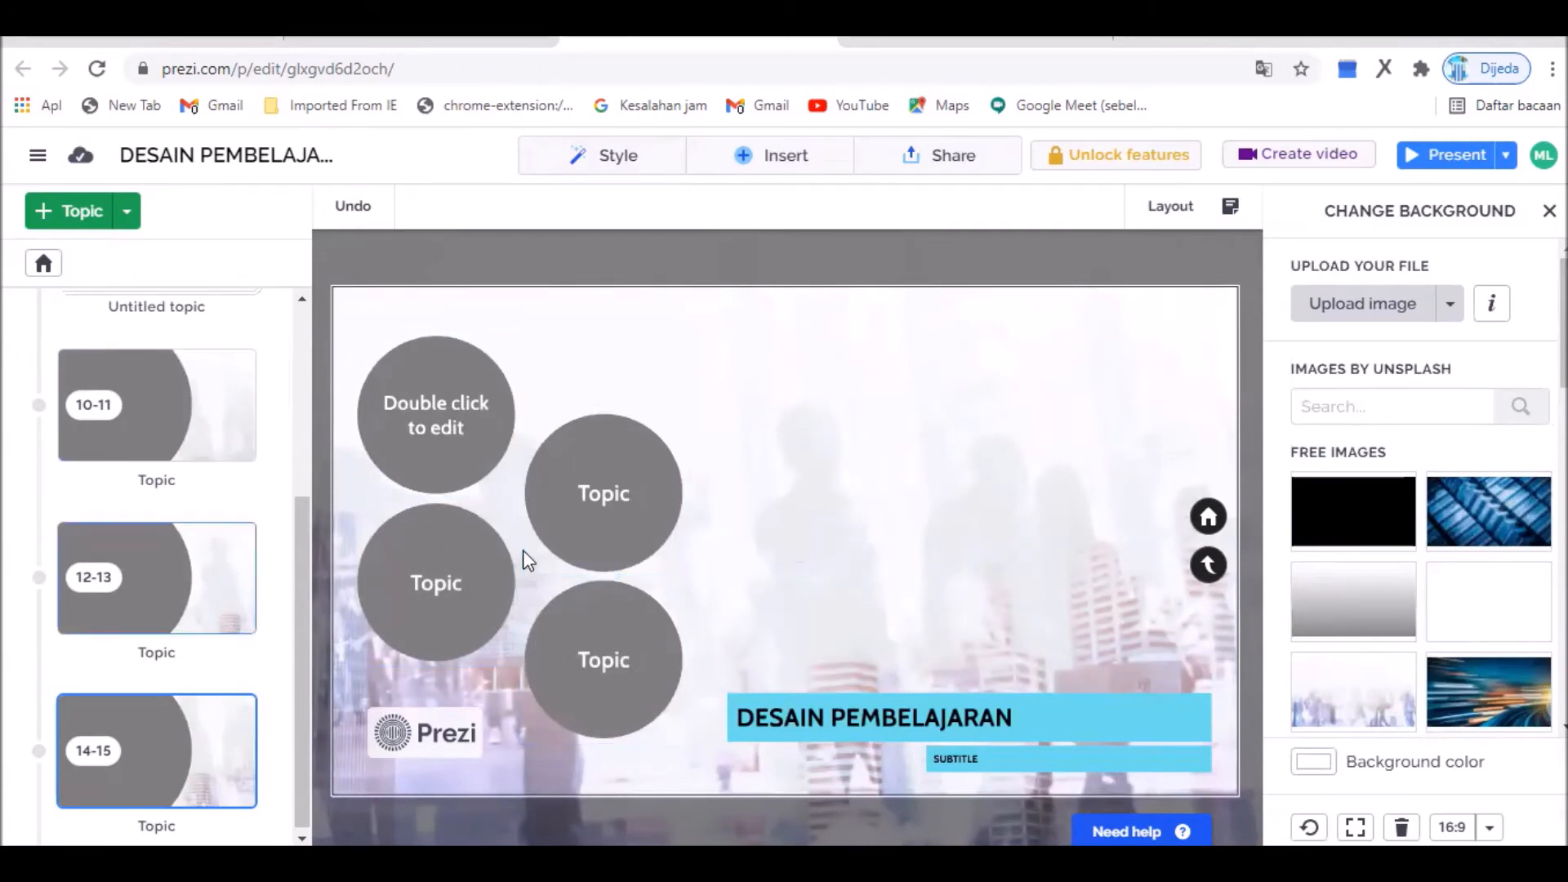
- Try several default color palettes and apply the brown one with pale mauve-grey topics and a dark brown title bar
click(617, 157)
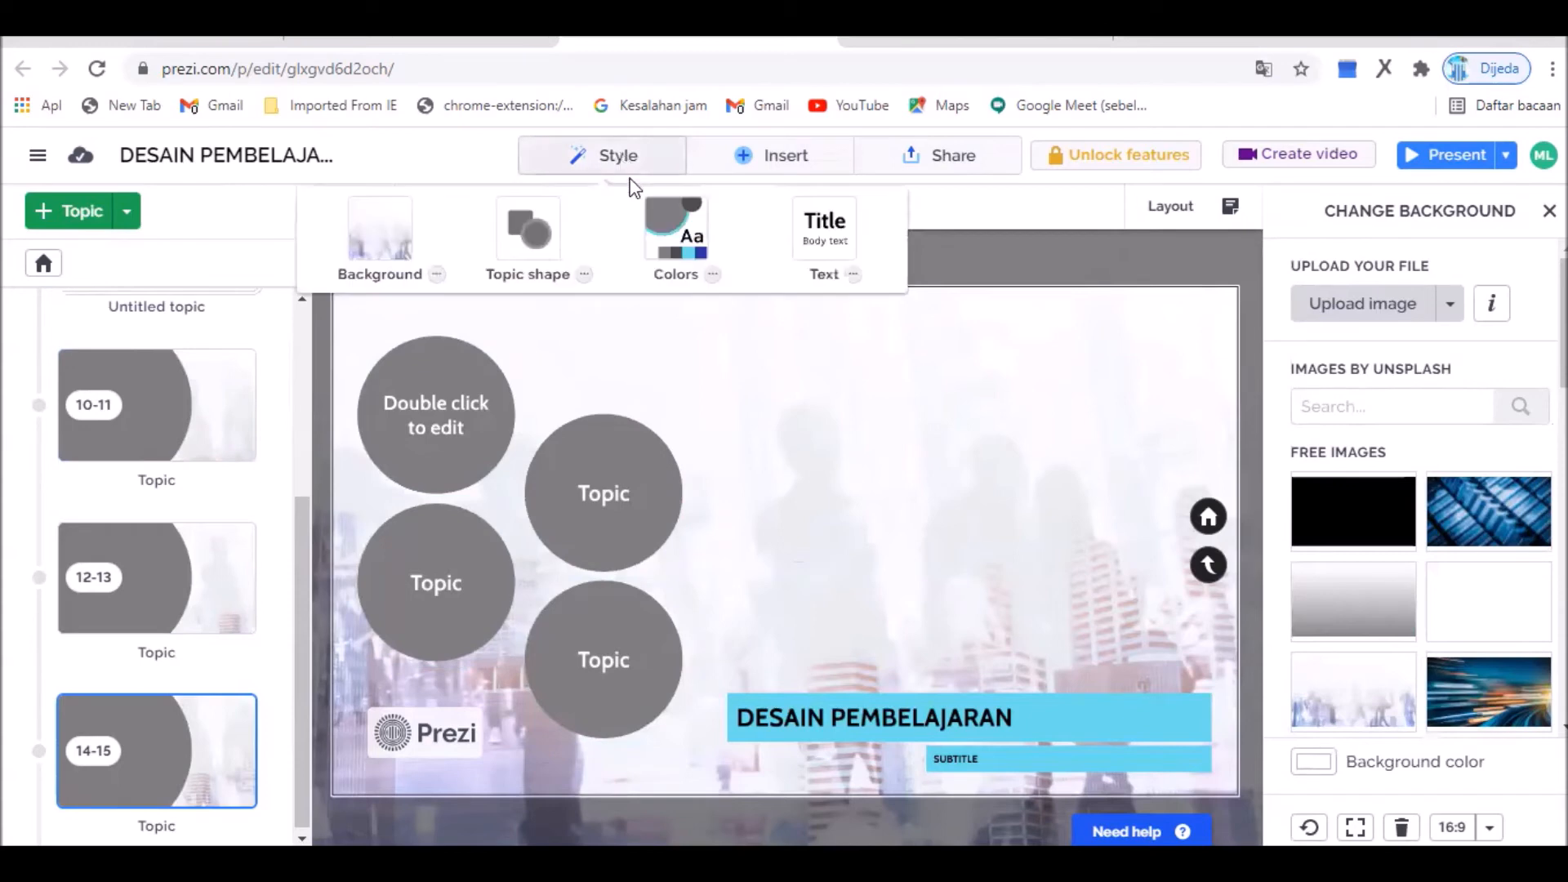
click(713, 278)
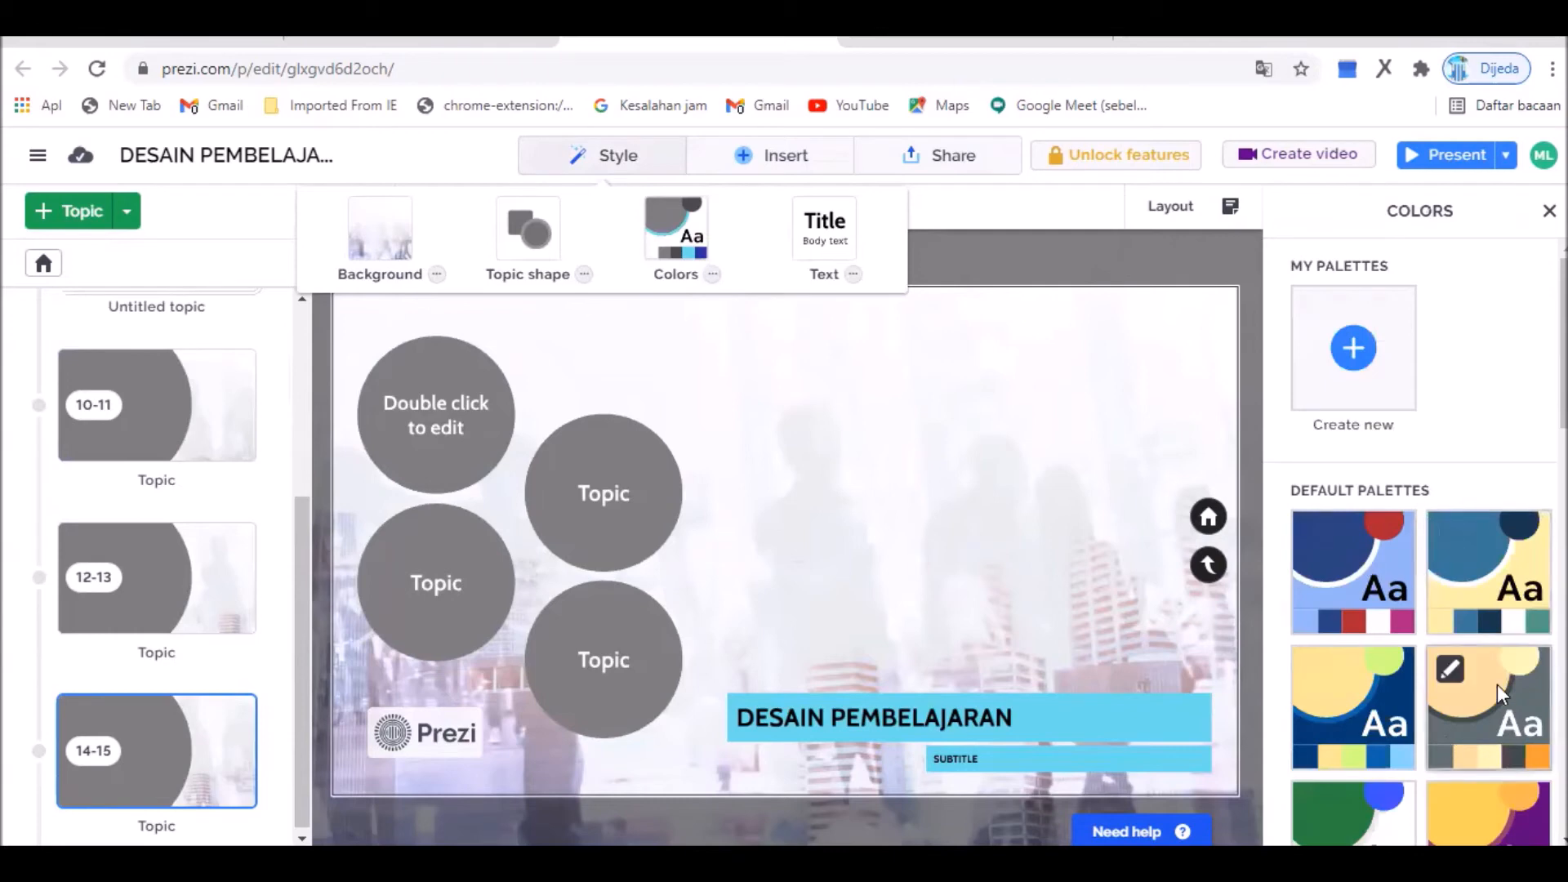
scroll(1497, 685, down, 5)
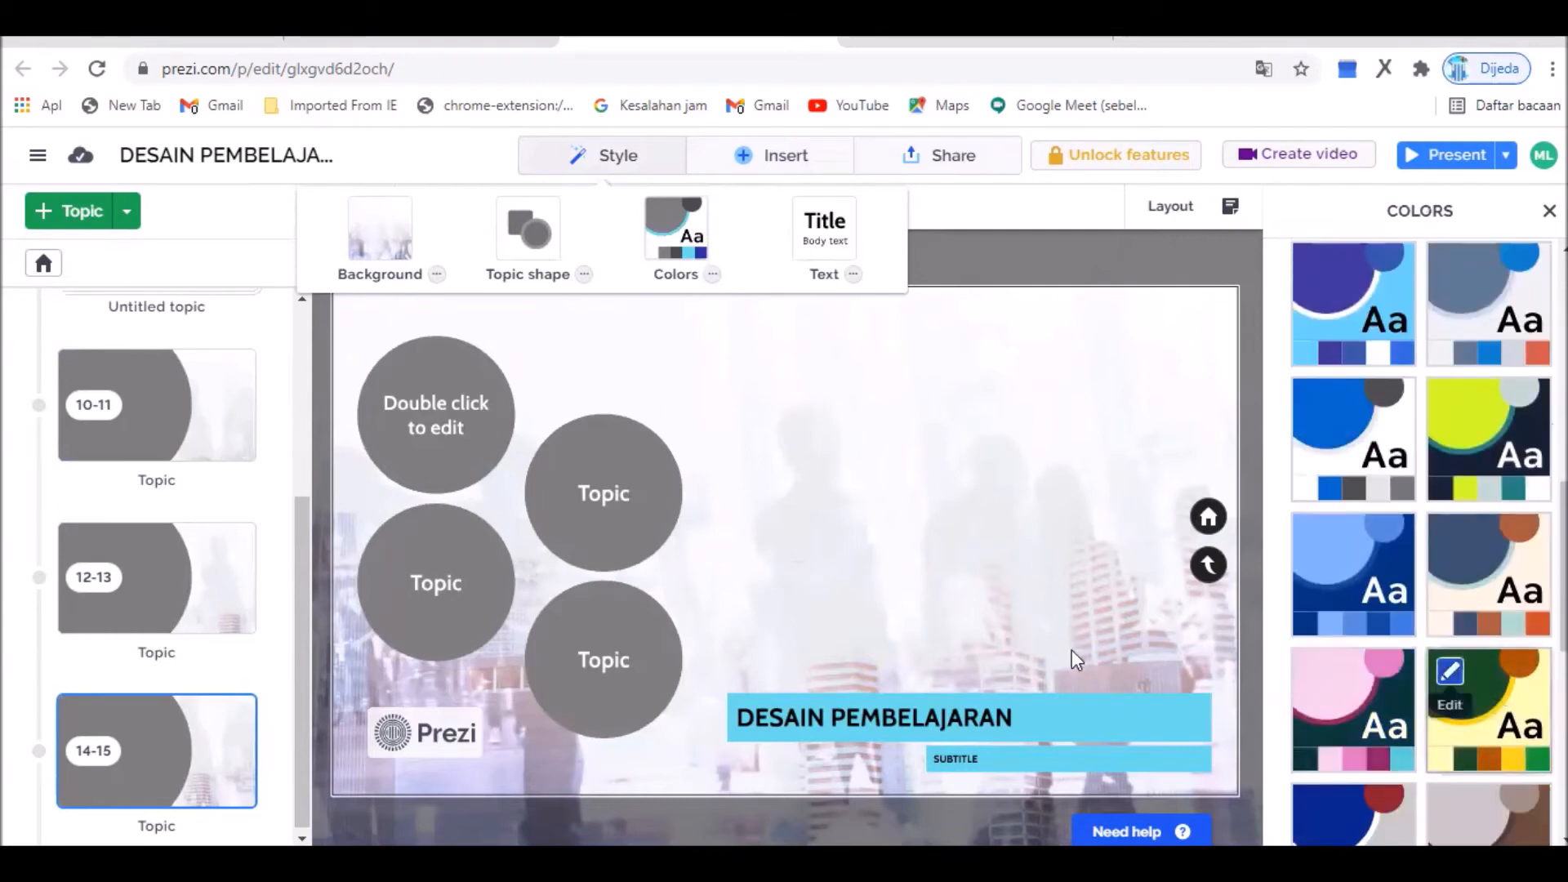
scroll(1340, 547, down, 5)
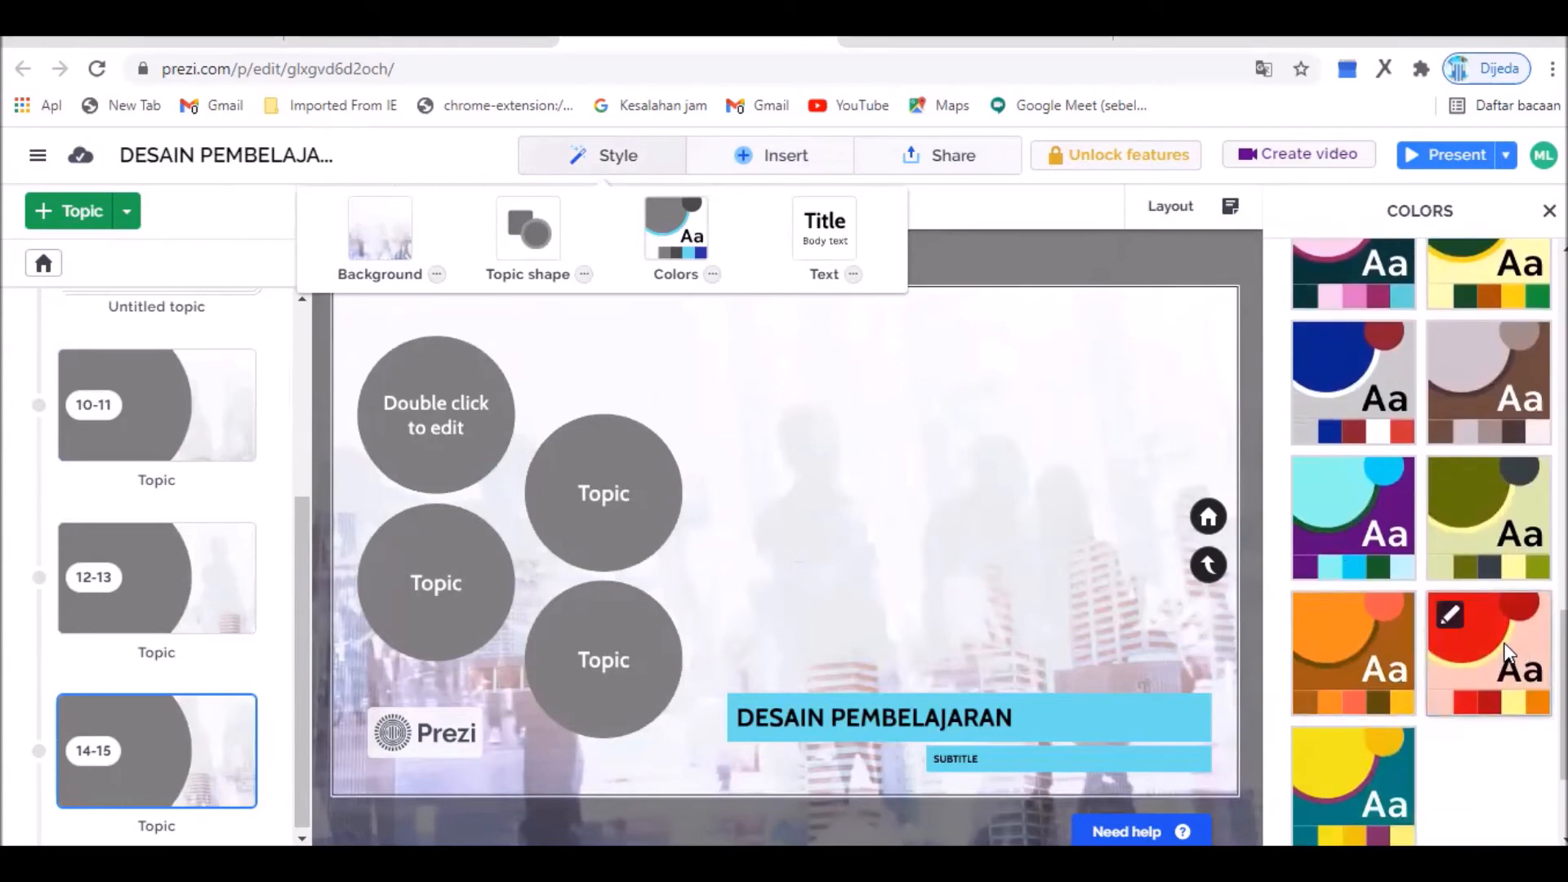
click(1458, 660)
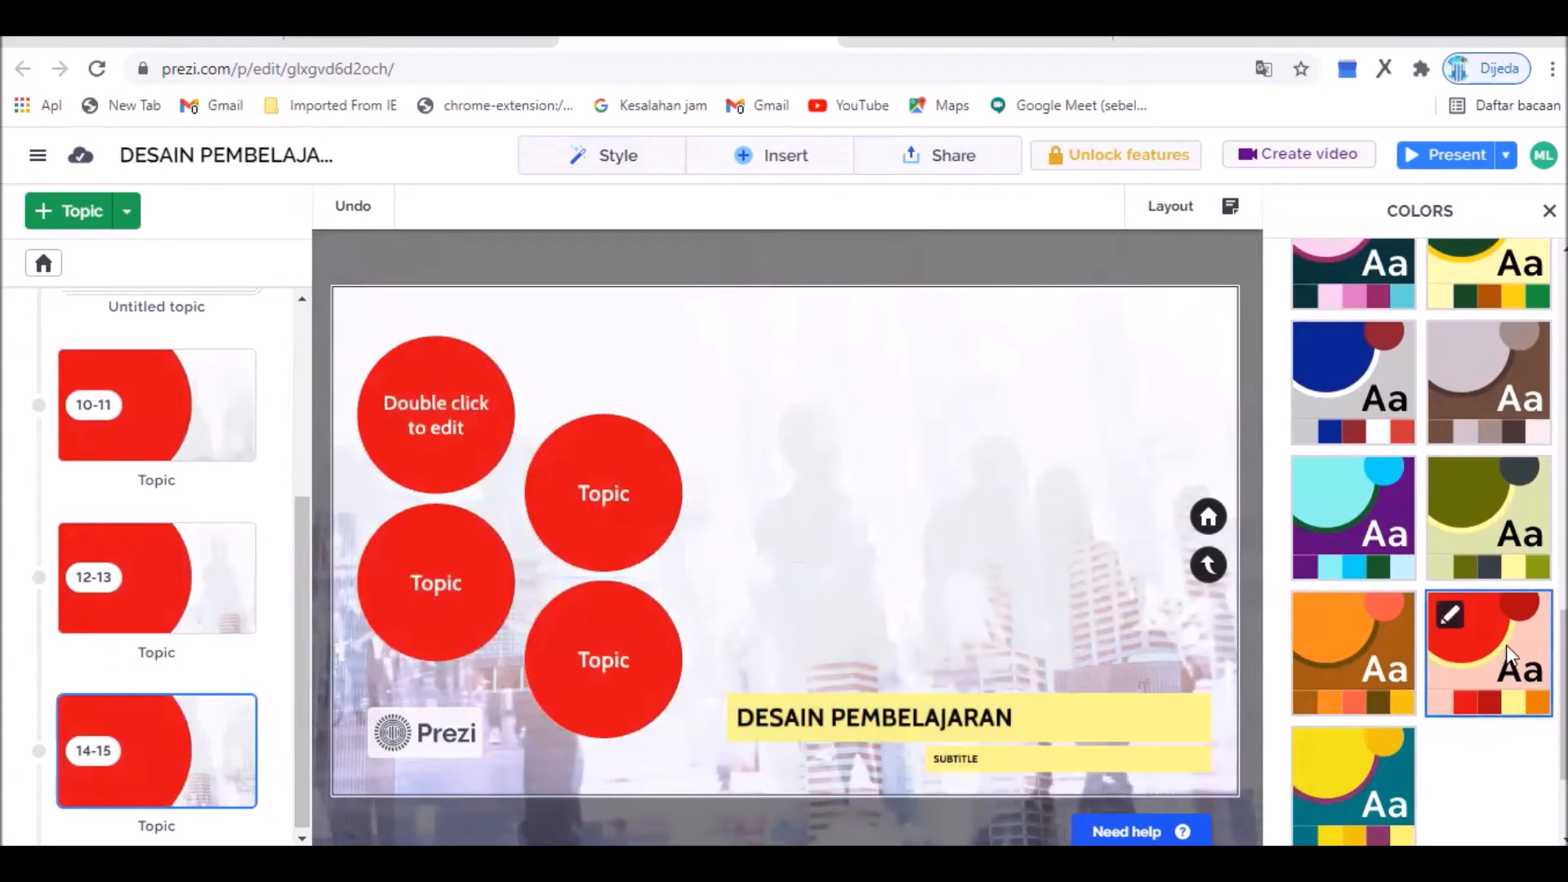
click(1341, 639)
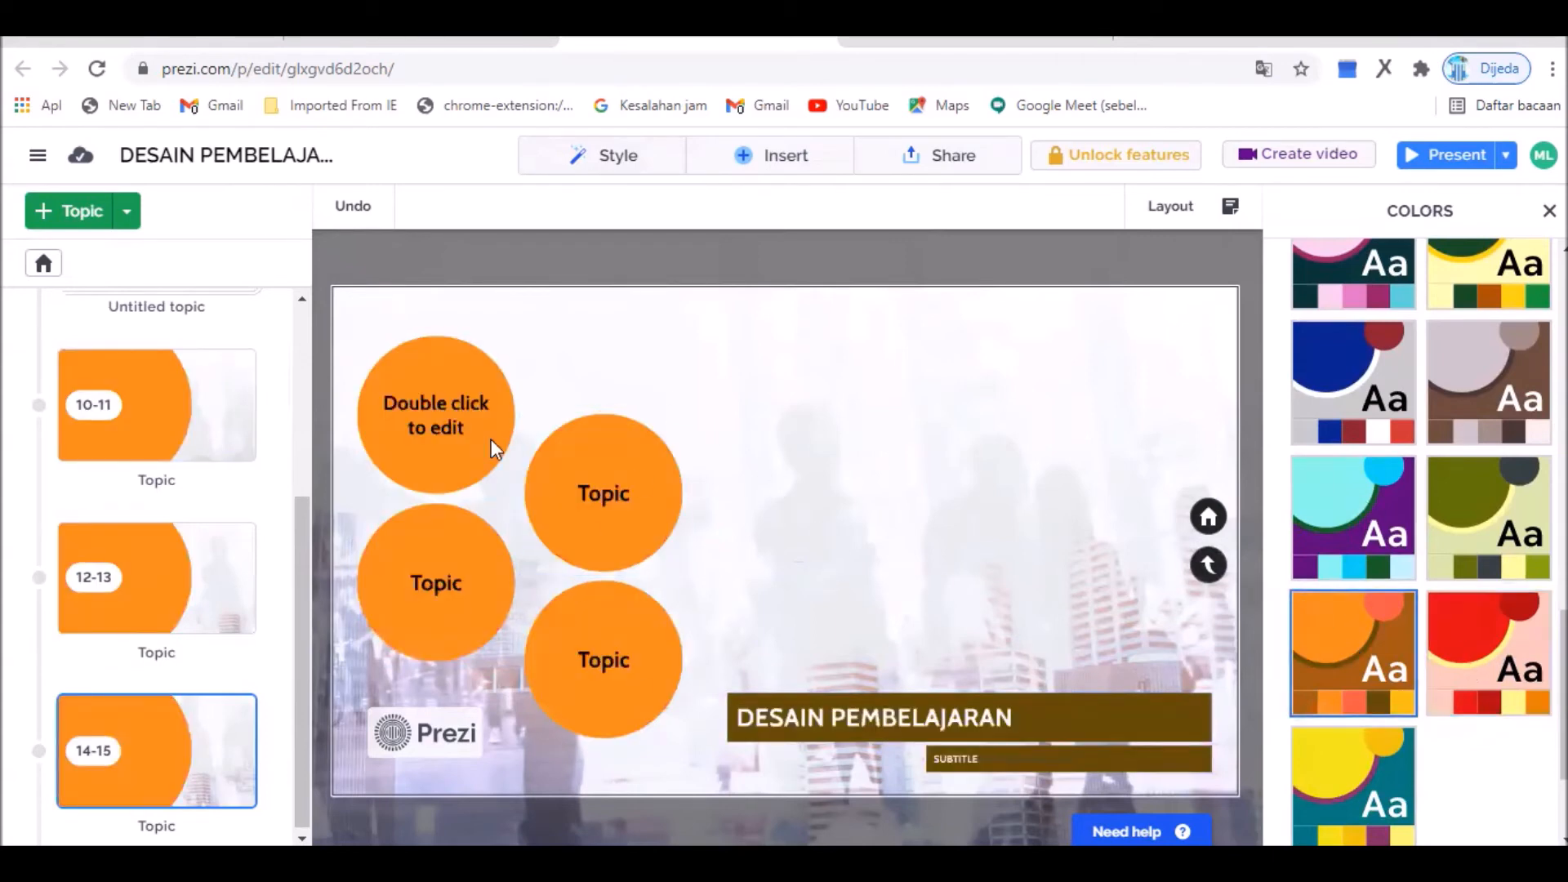
click(1508, 535)
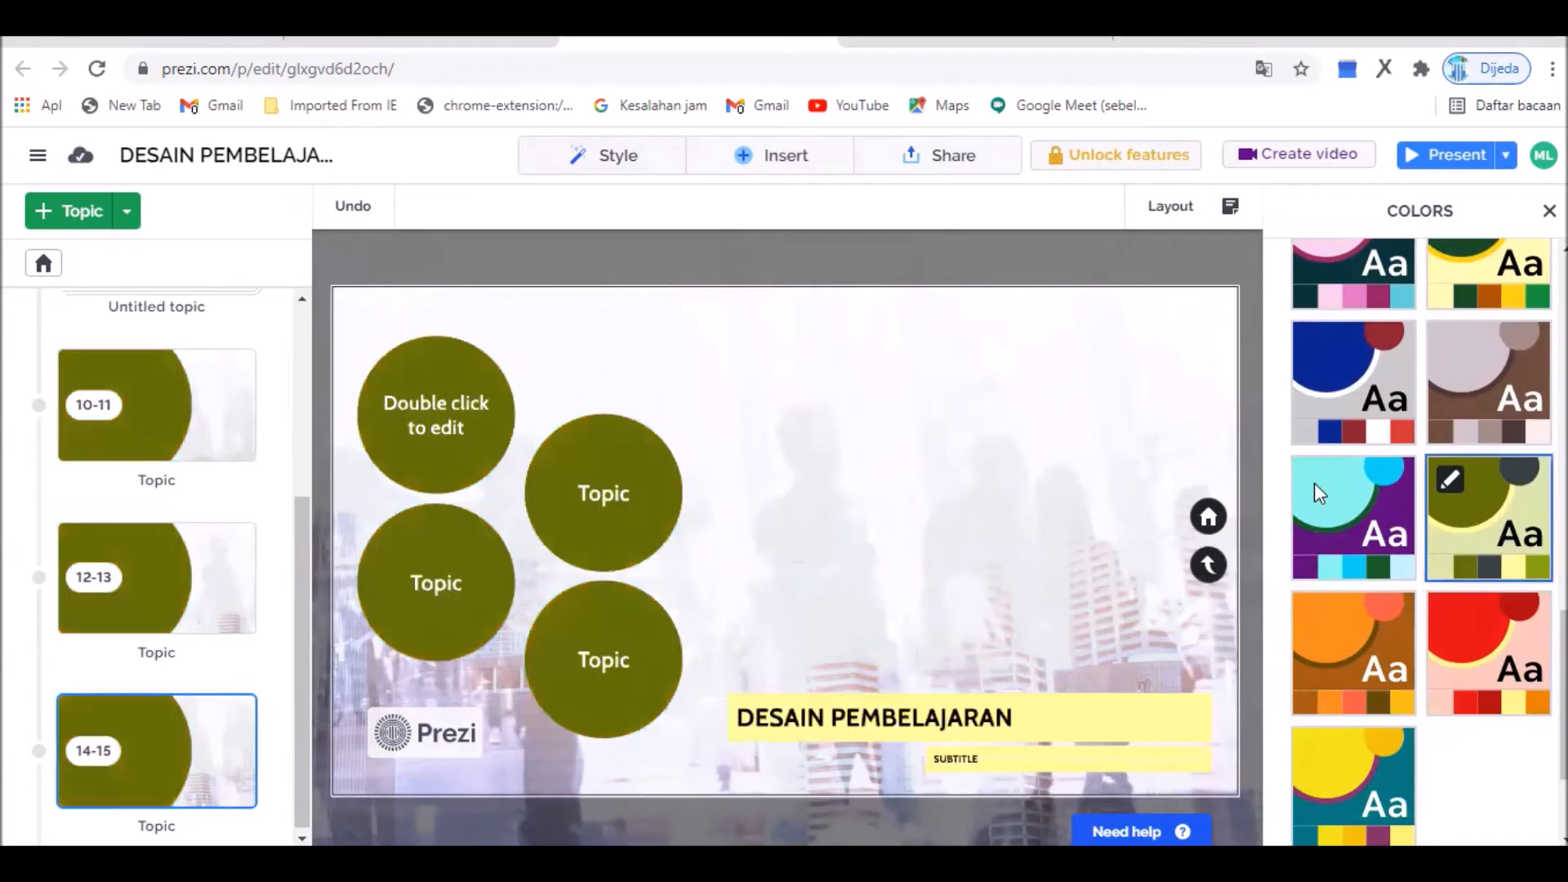
click(1371, 503)
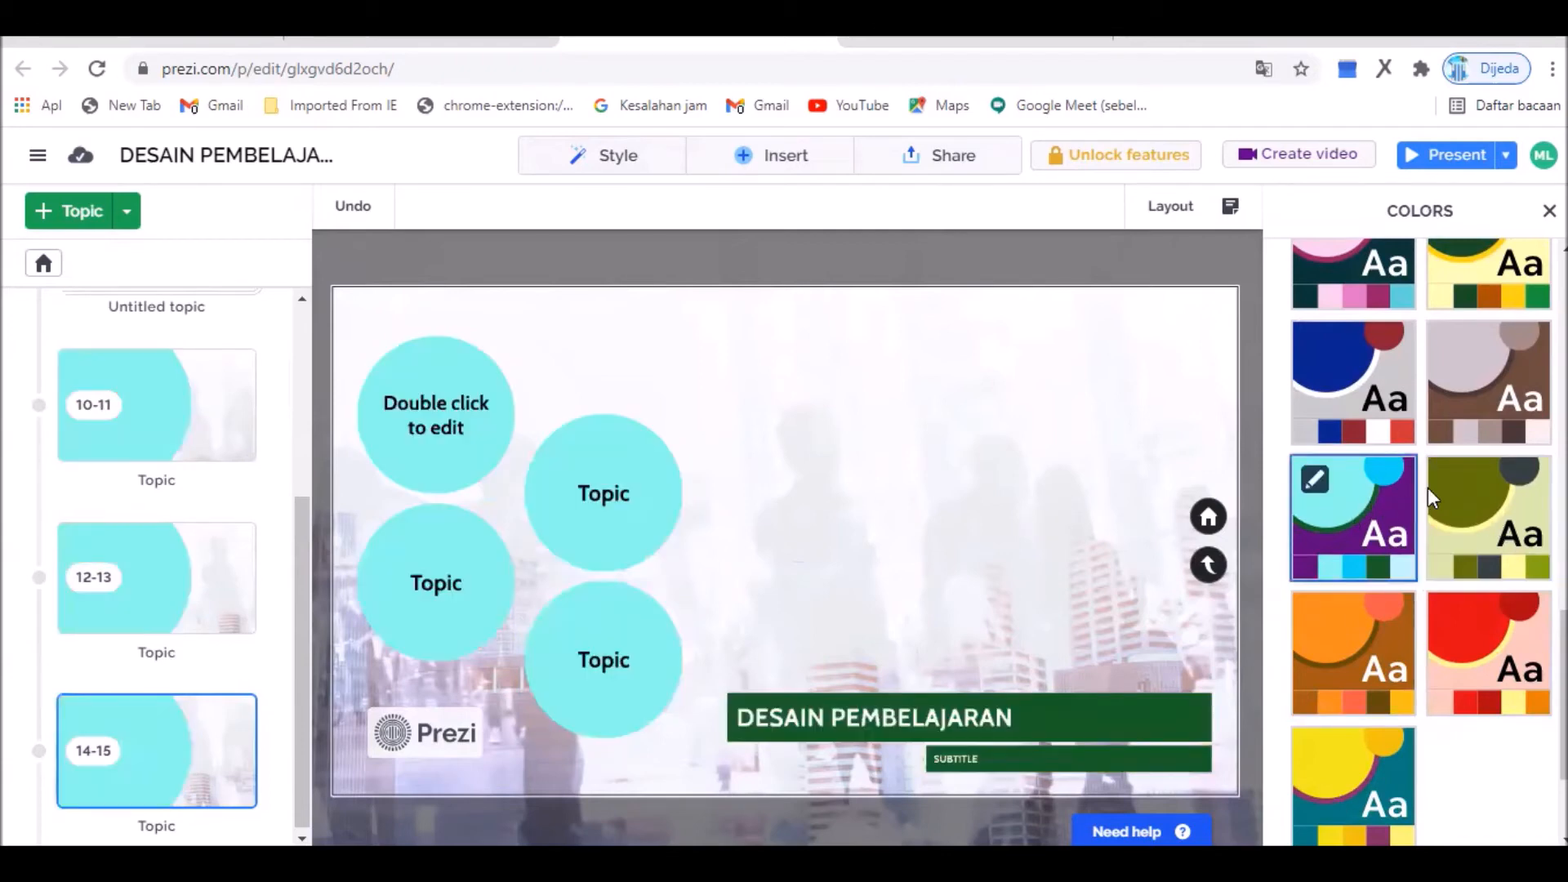
click(1464, 376)
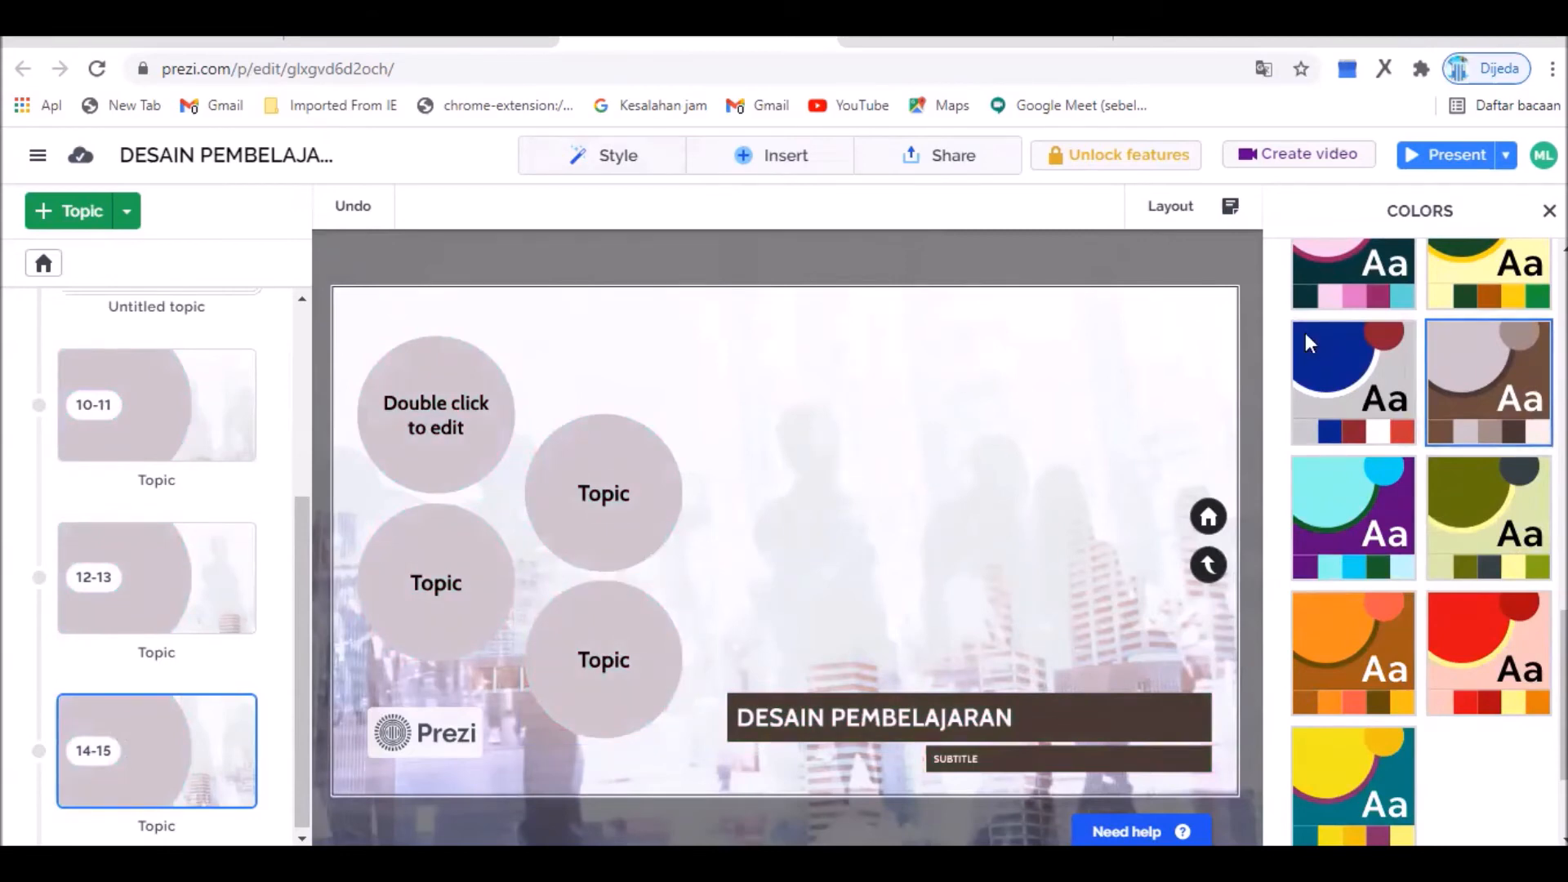
- Try the cloud as topic shape and settle on the irregular oval for all topics
click(613, 155)
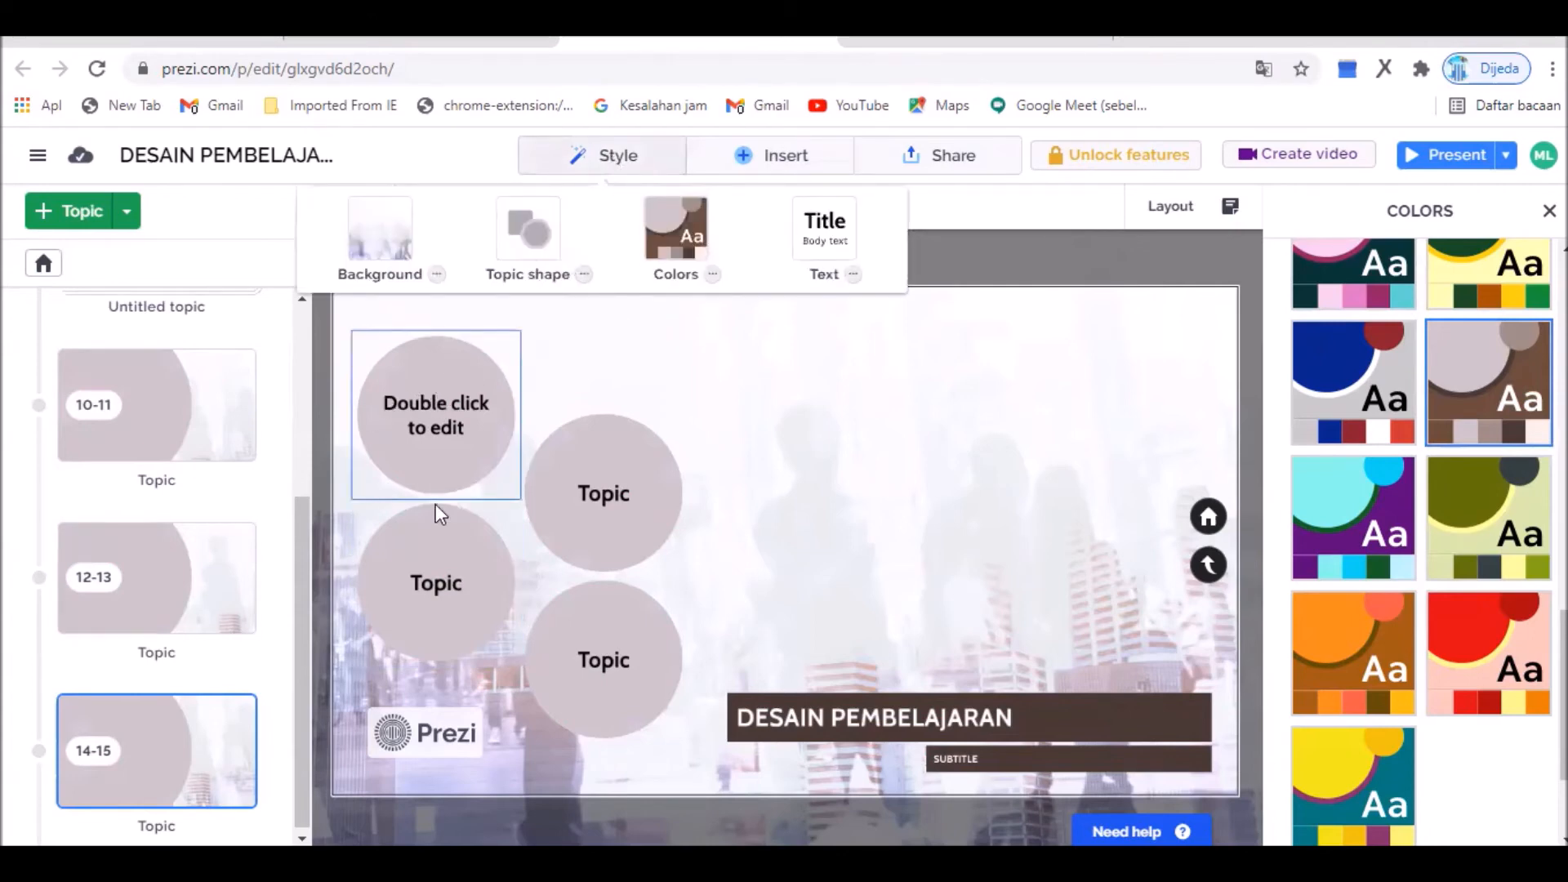
click(584, 276)
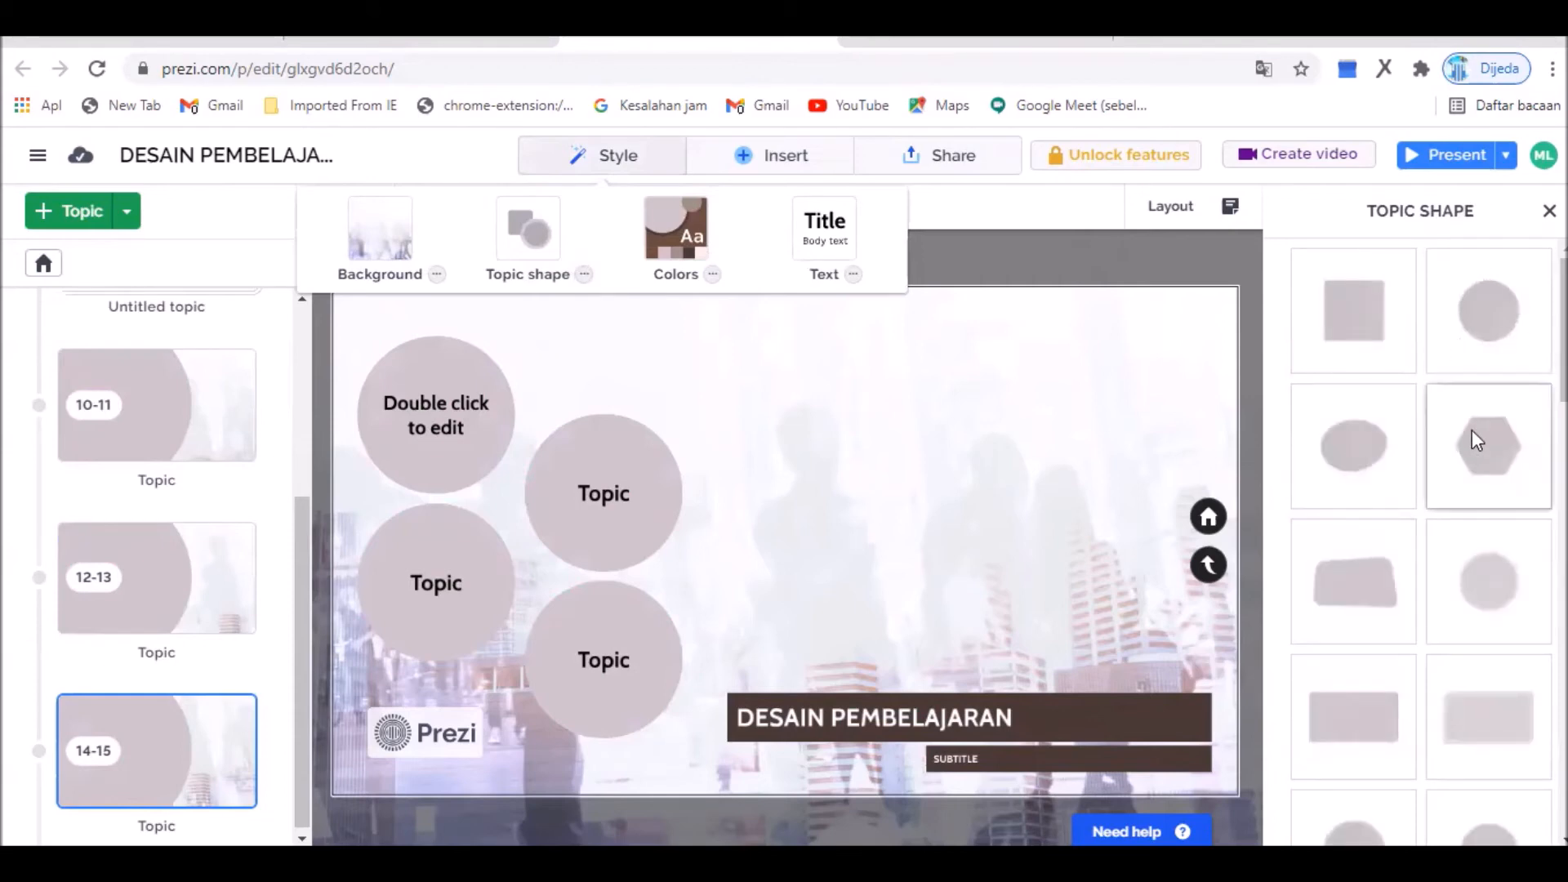
click(1363, 467)
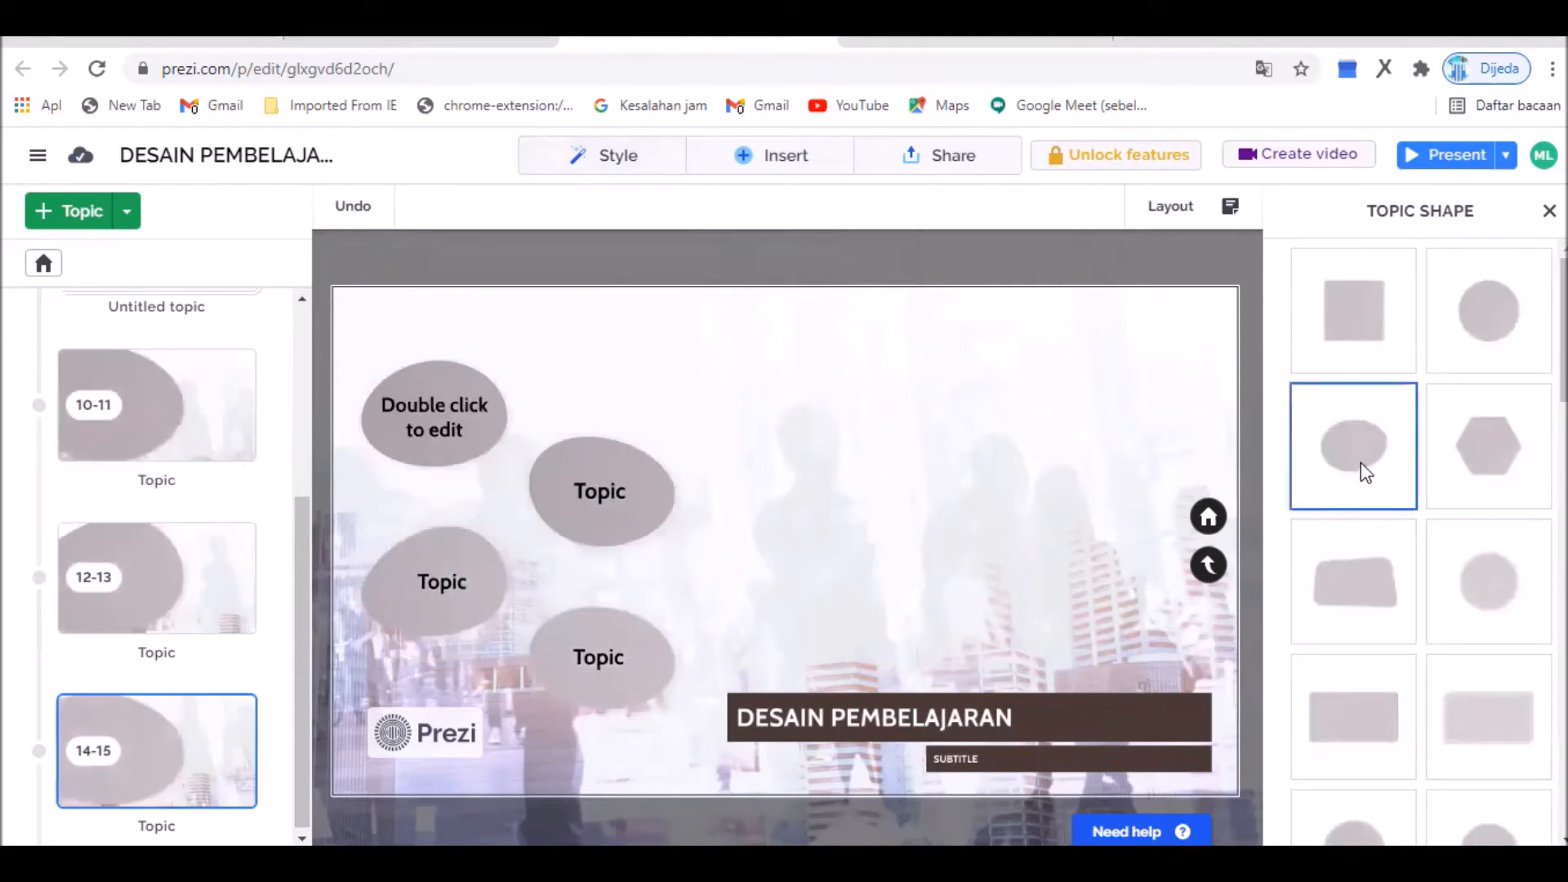
scroll(1361, 463, down, 3)
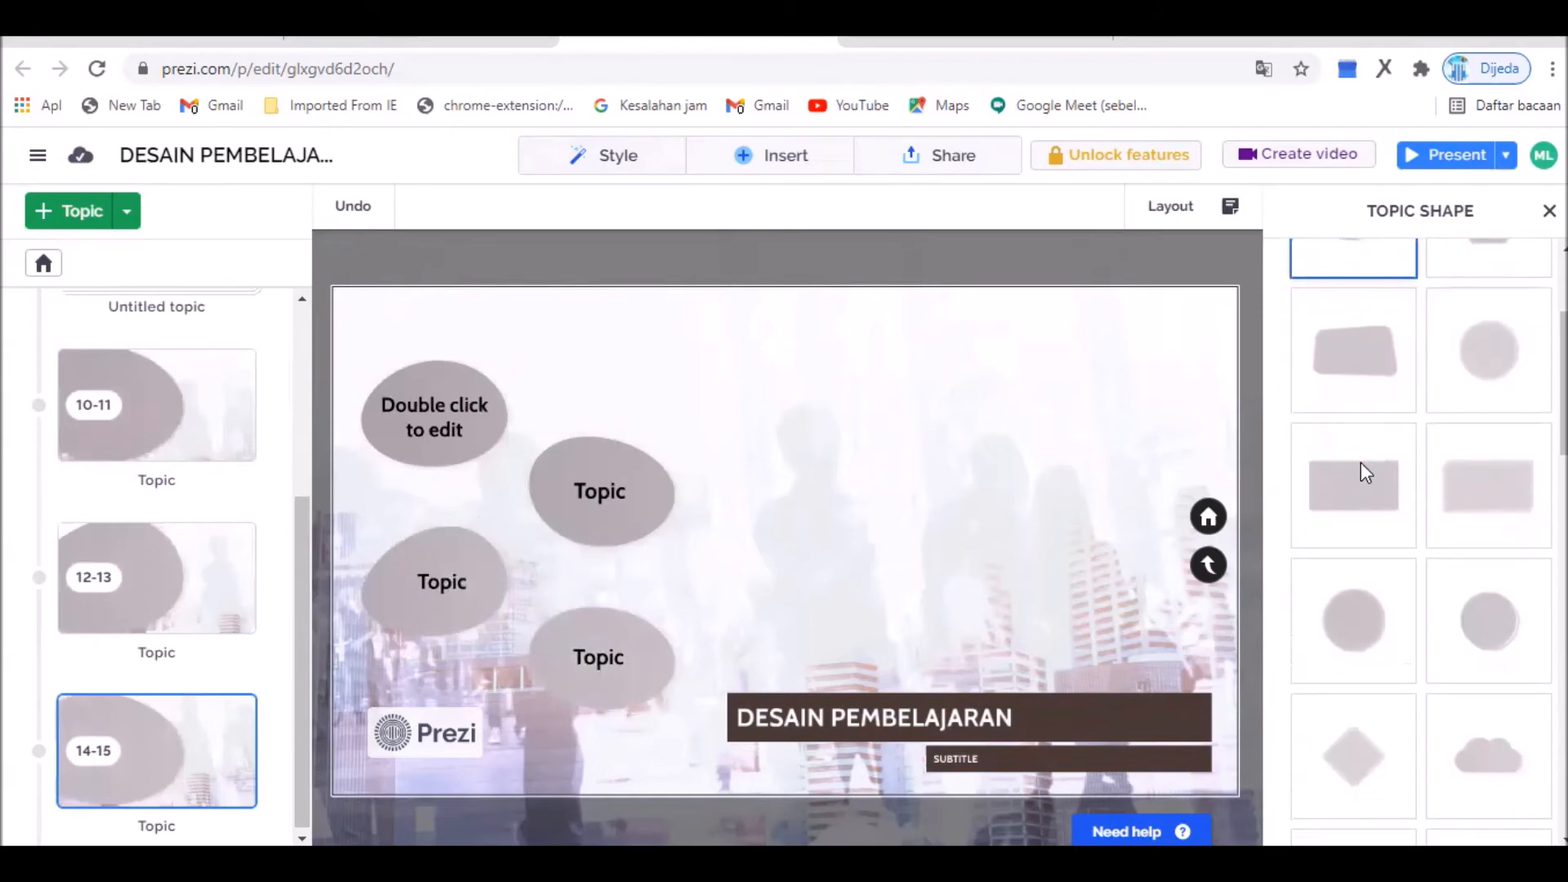
click(1482, 745)
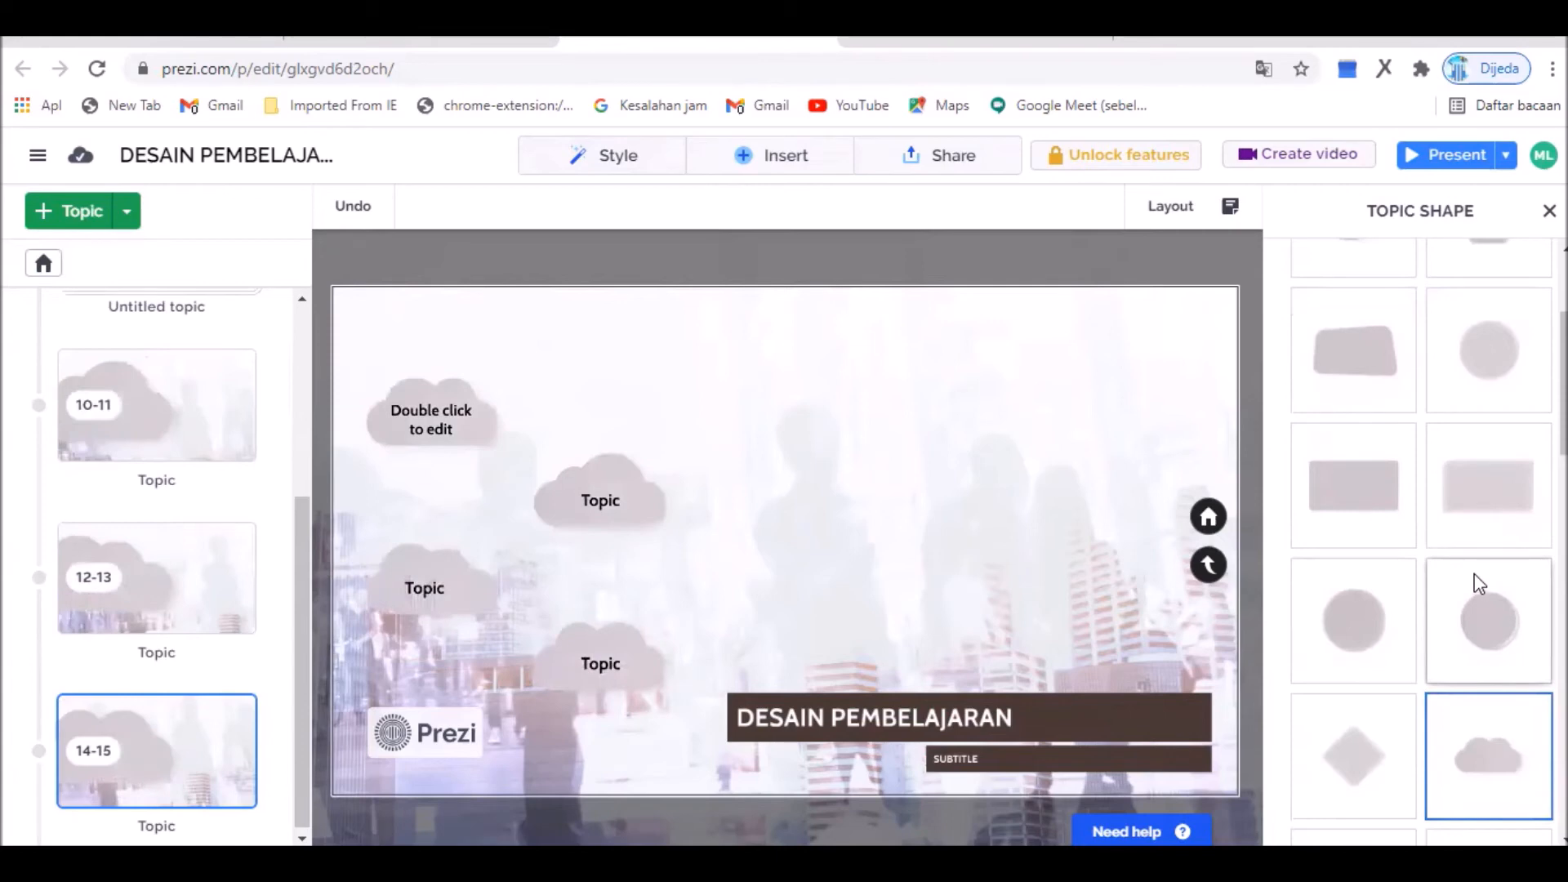
scroll(1480, 585, up, 3)
click(1383, 439)
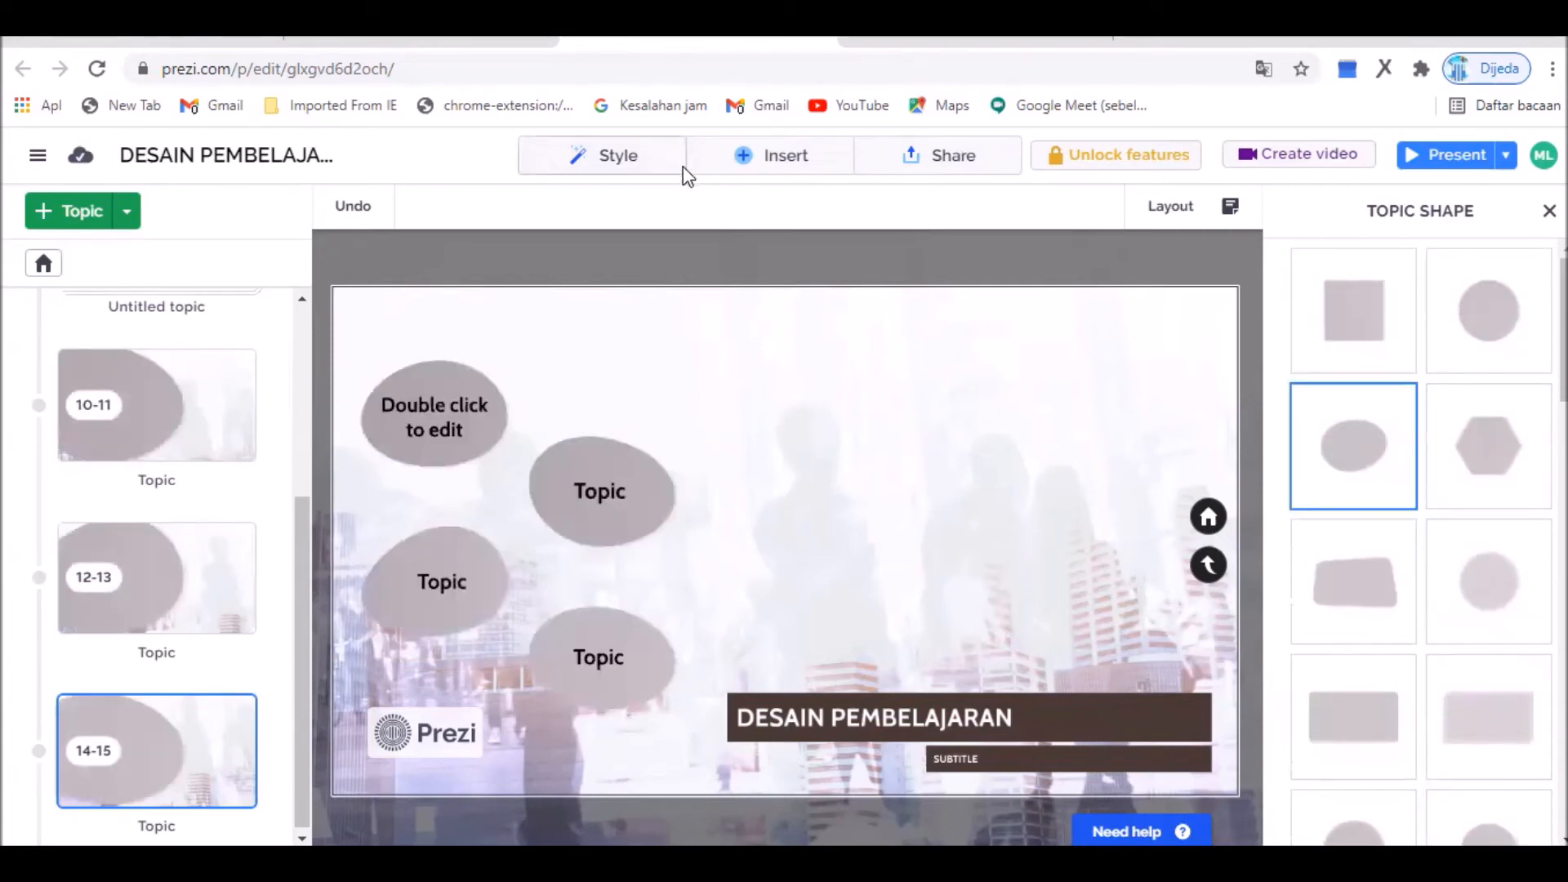
click(1548, 212)
- Try several default text styles and apply the one with a narrow handwritten title font and plain sans-serif body text
click(612, 157)
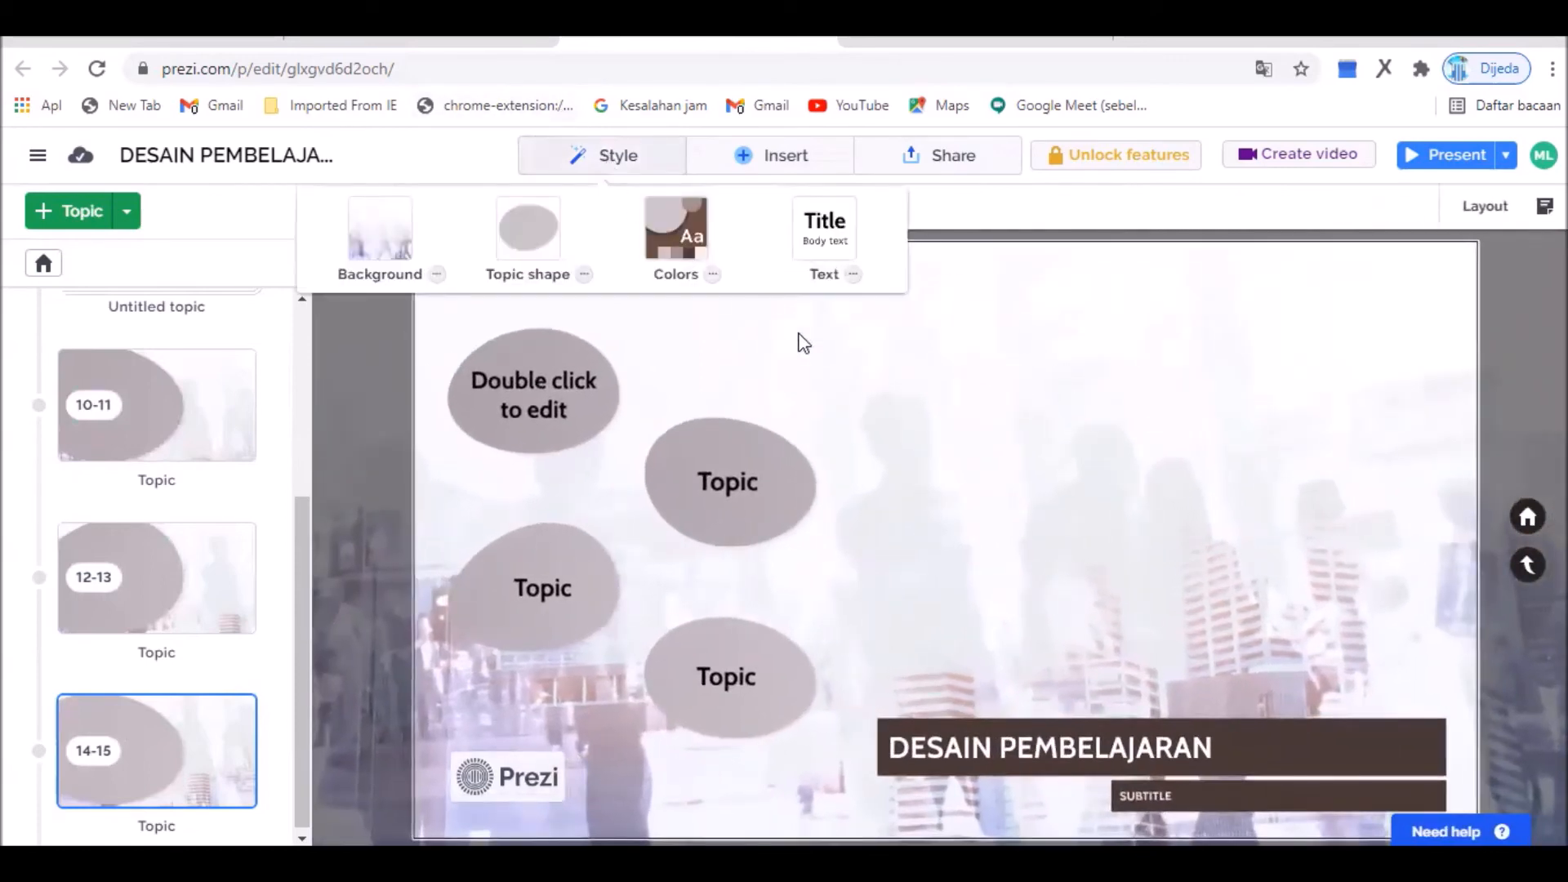
click(853, 276)
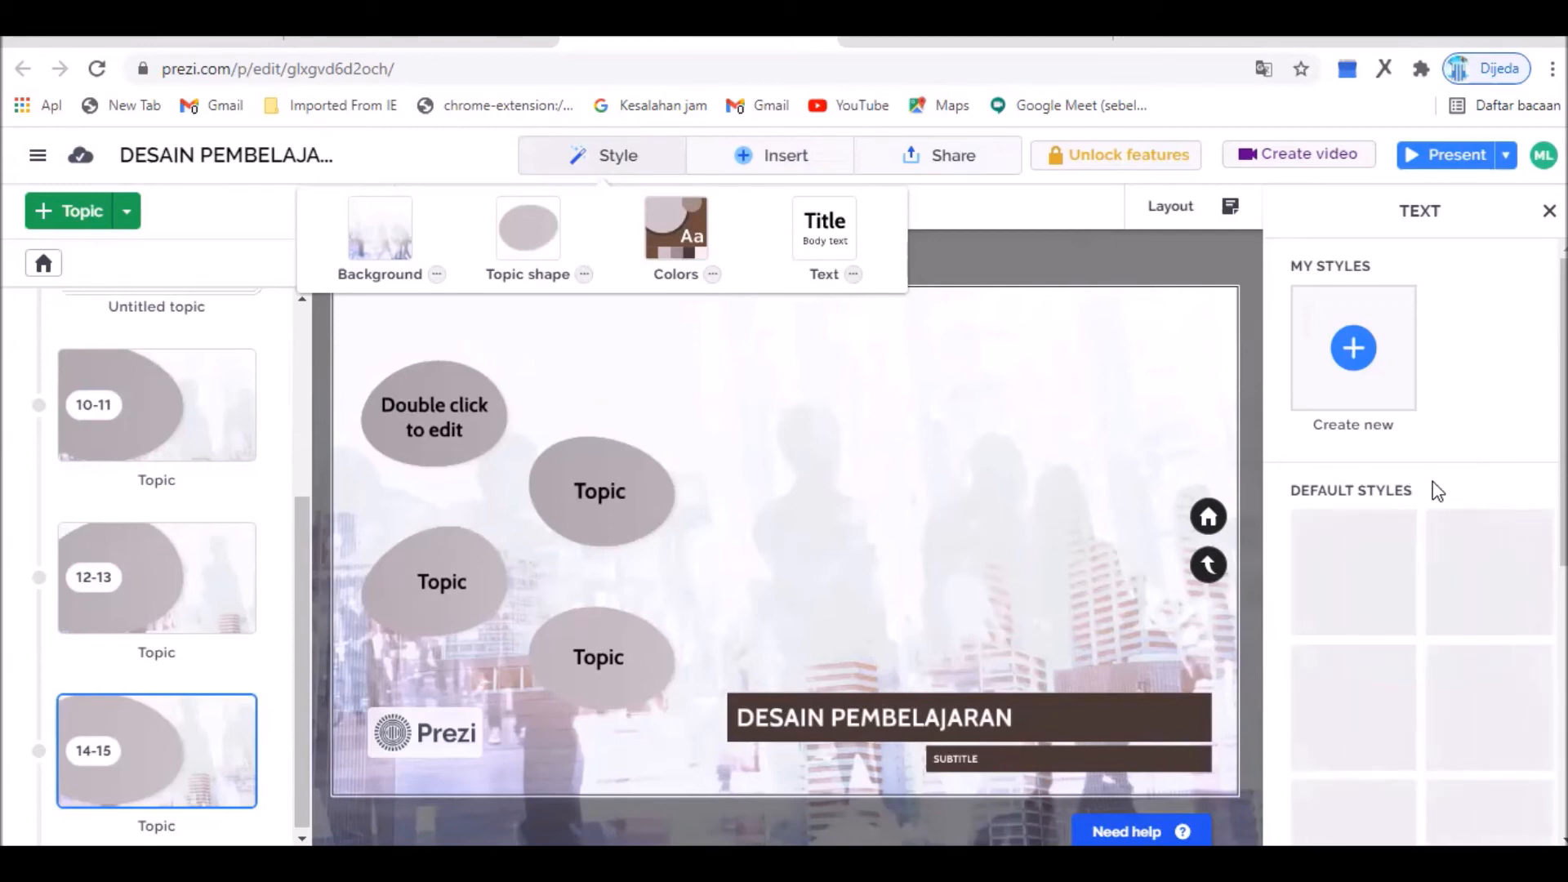
scroll(1458, 580, down, 5)
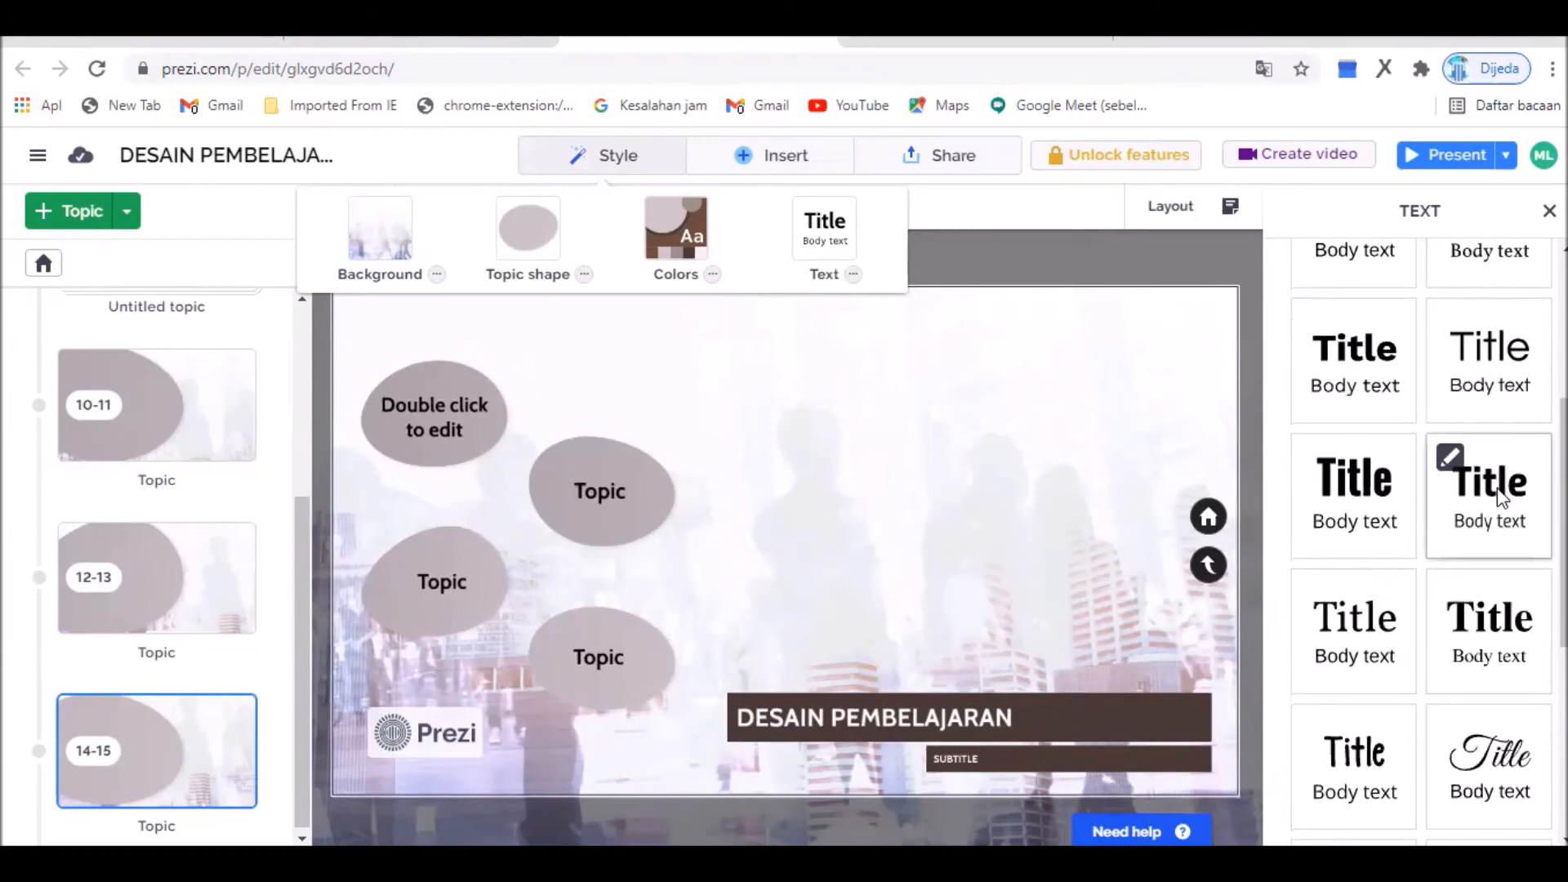
scroll(1491, 645, down, 4)
click(1375, 433)
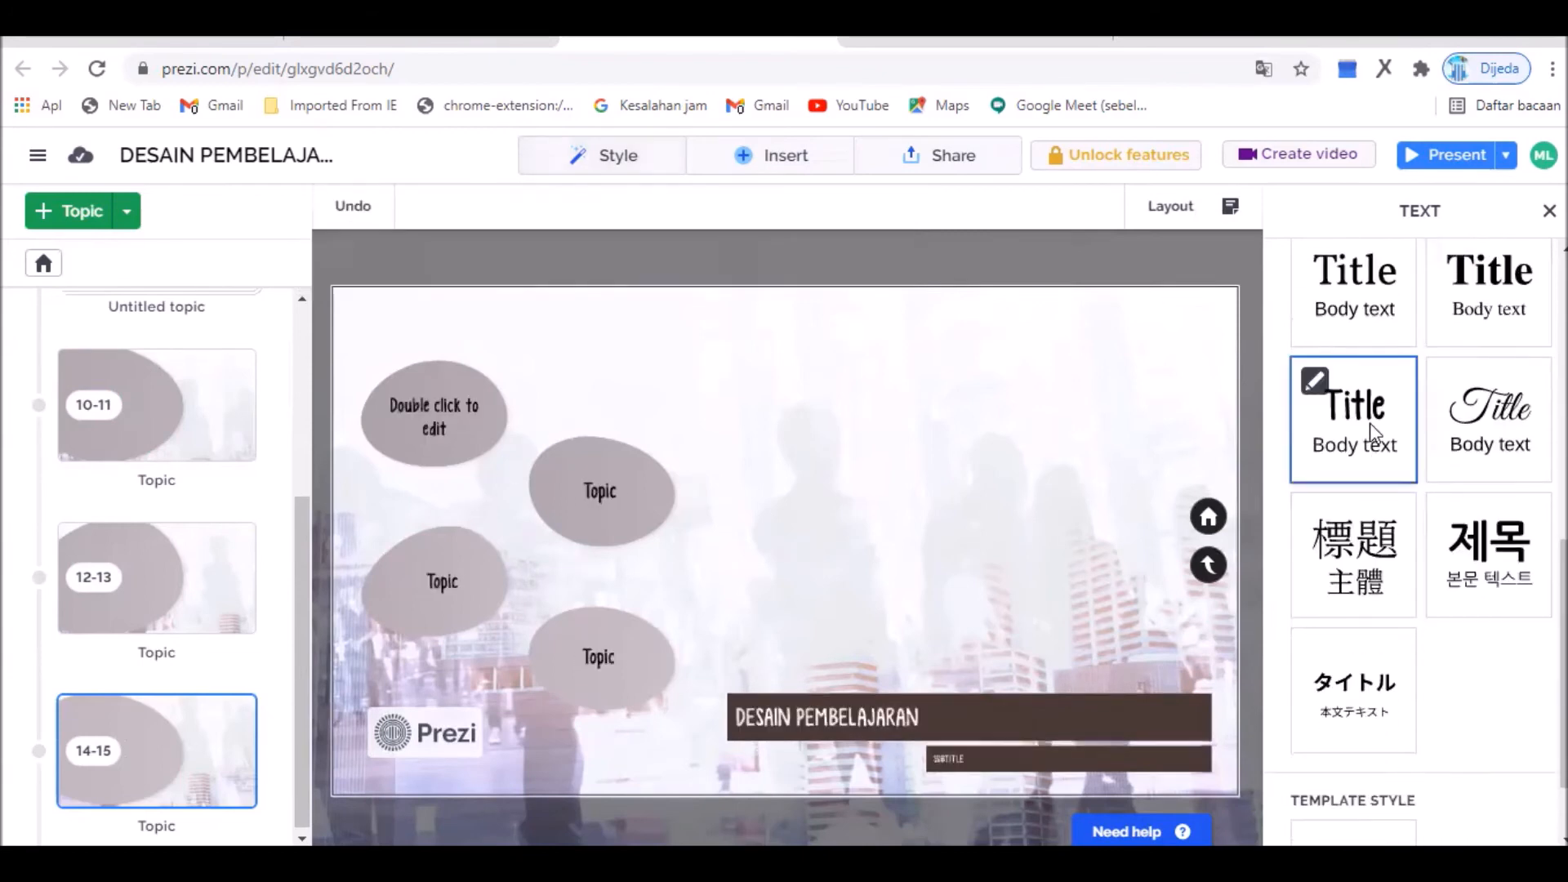
click(1380, 569)
scroll(1382, 556, up, 10)
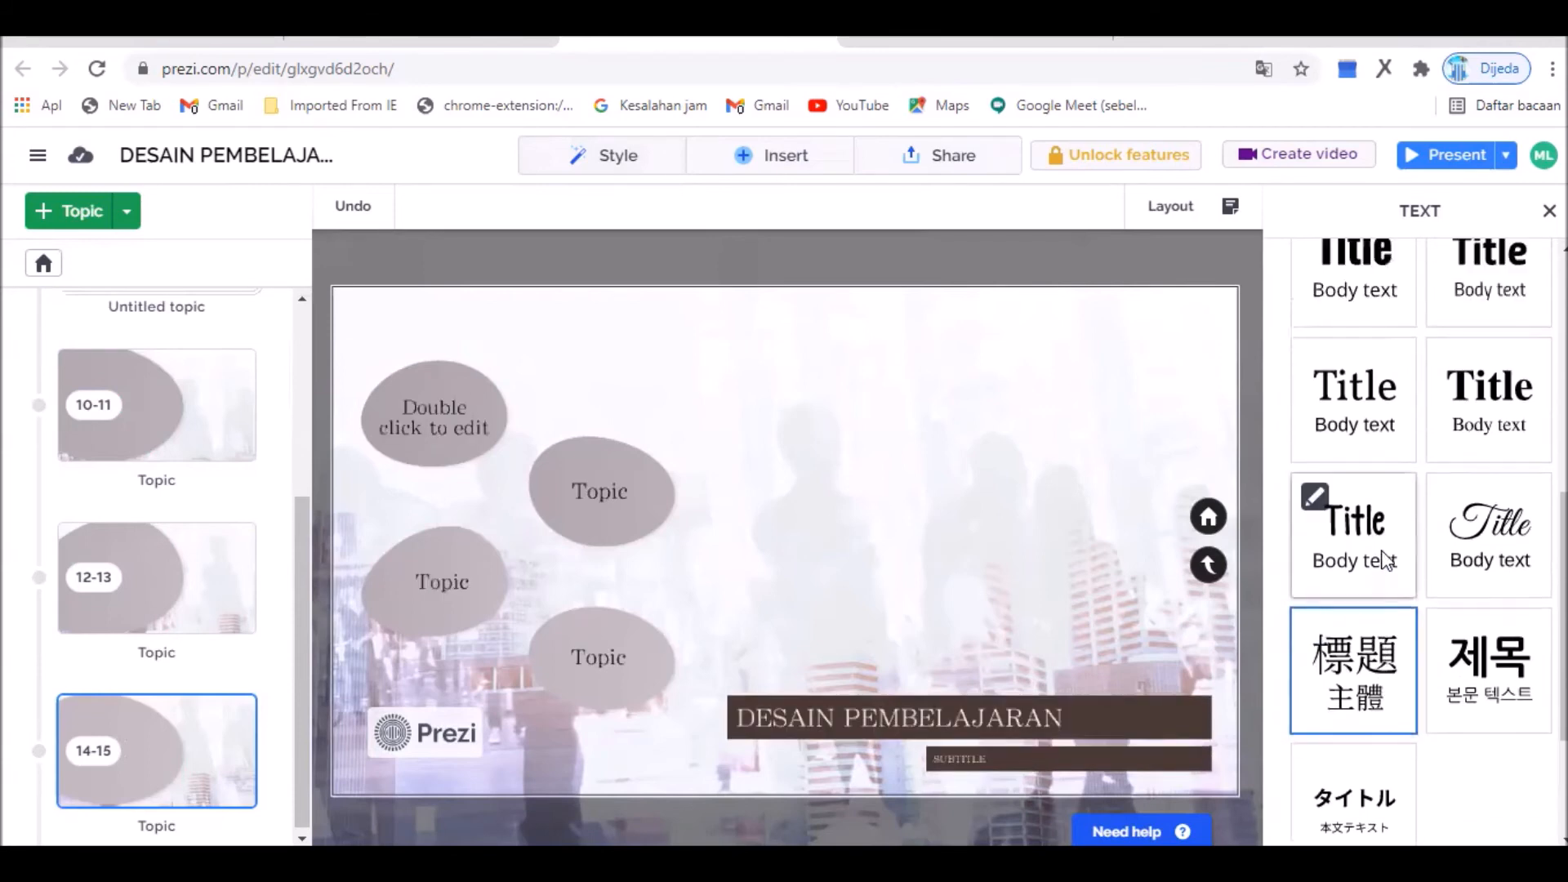
click(1382, 589)
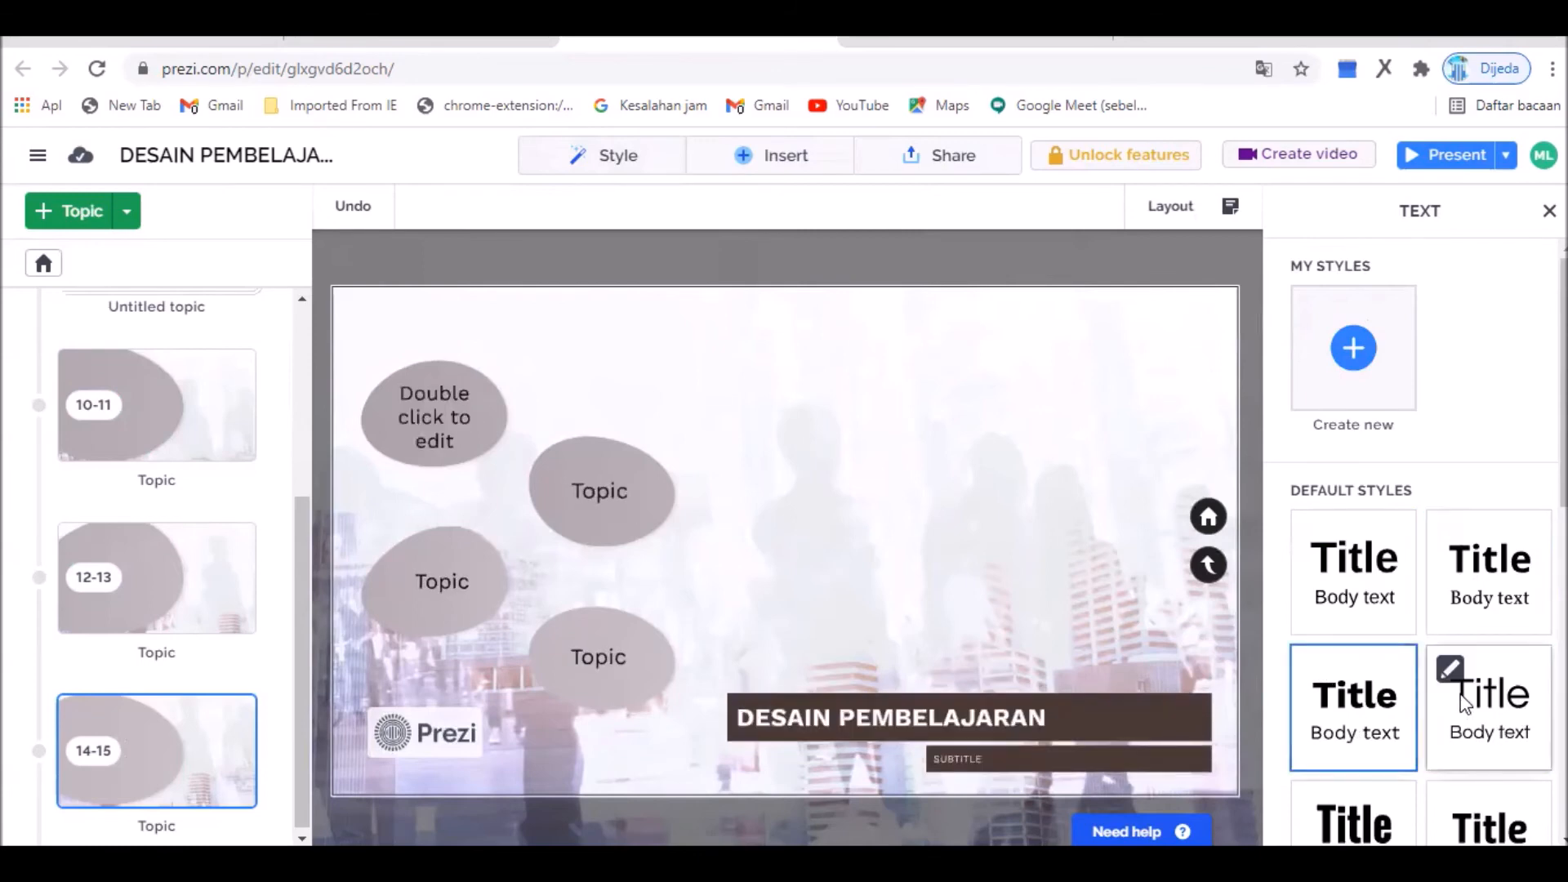
scroll(1504, 645, down, 3)
scroll(1471, 612, down, 5)
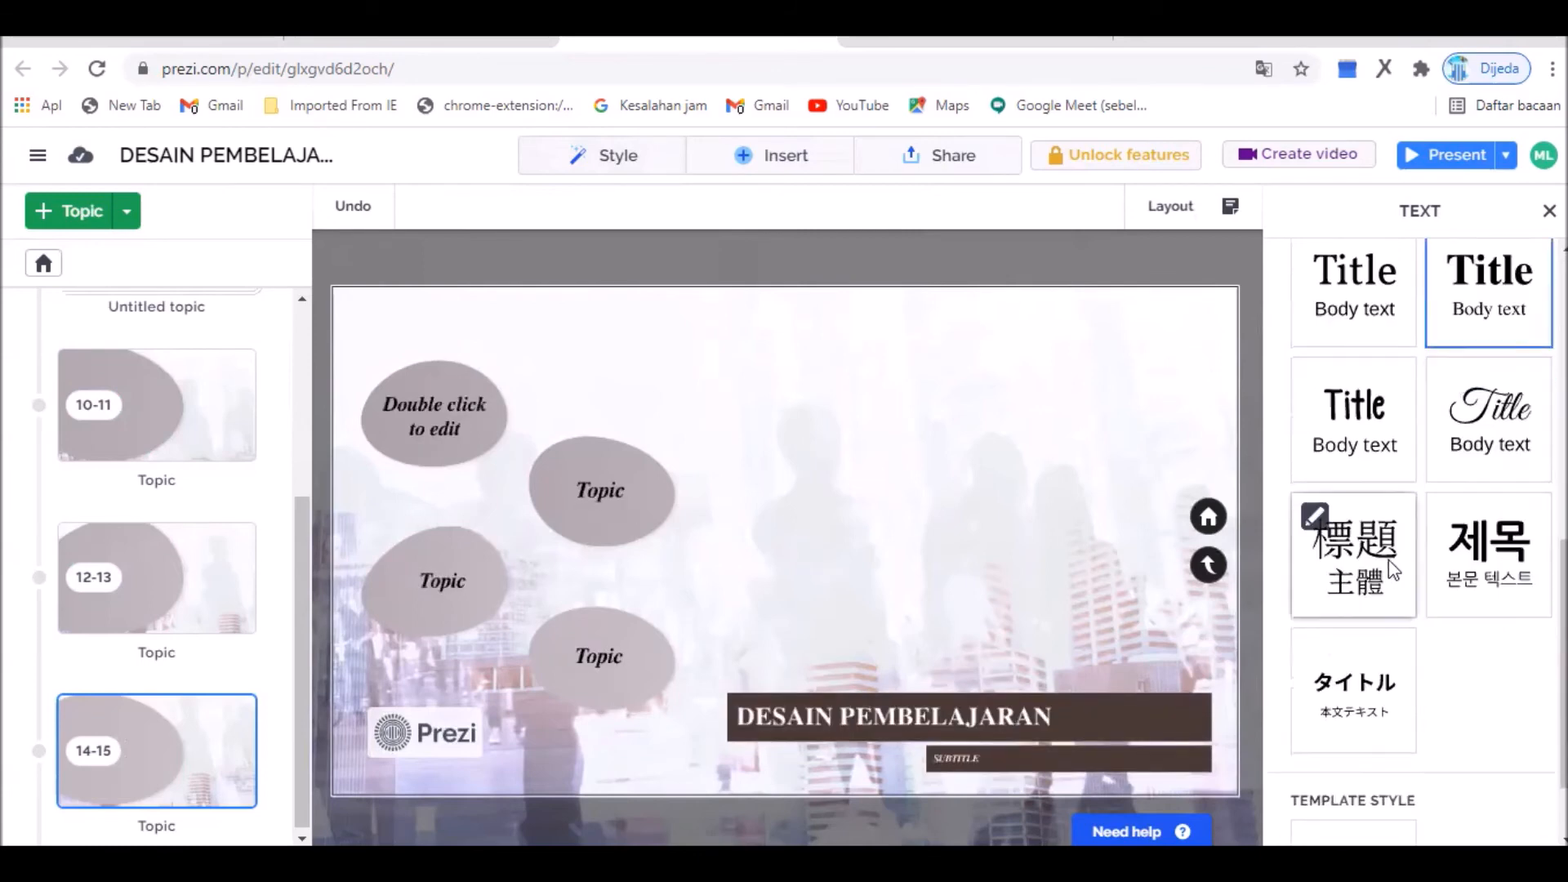
click(1356, 417)
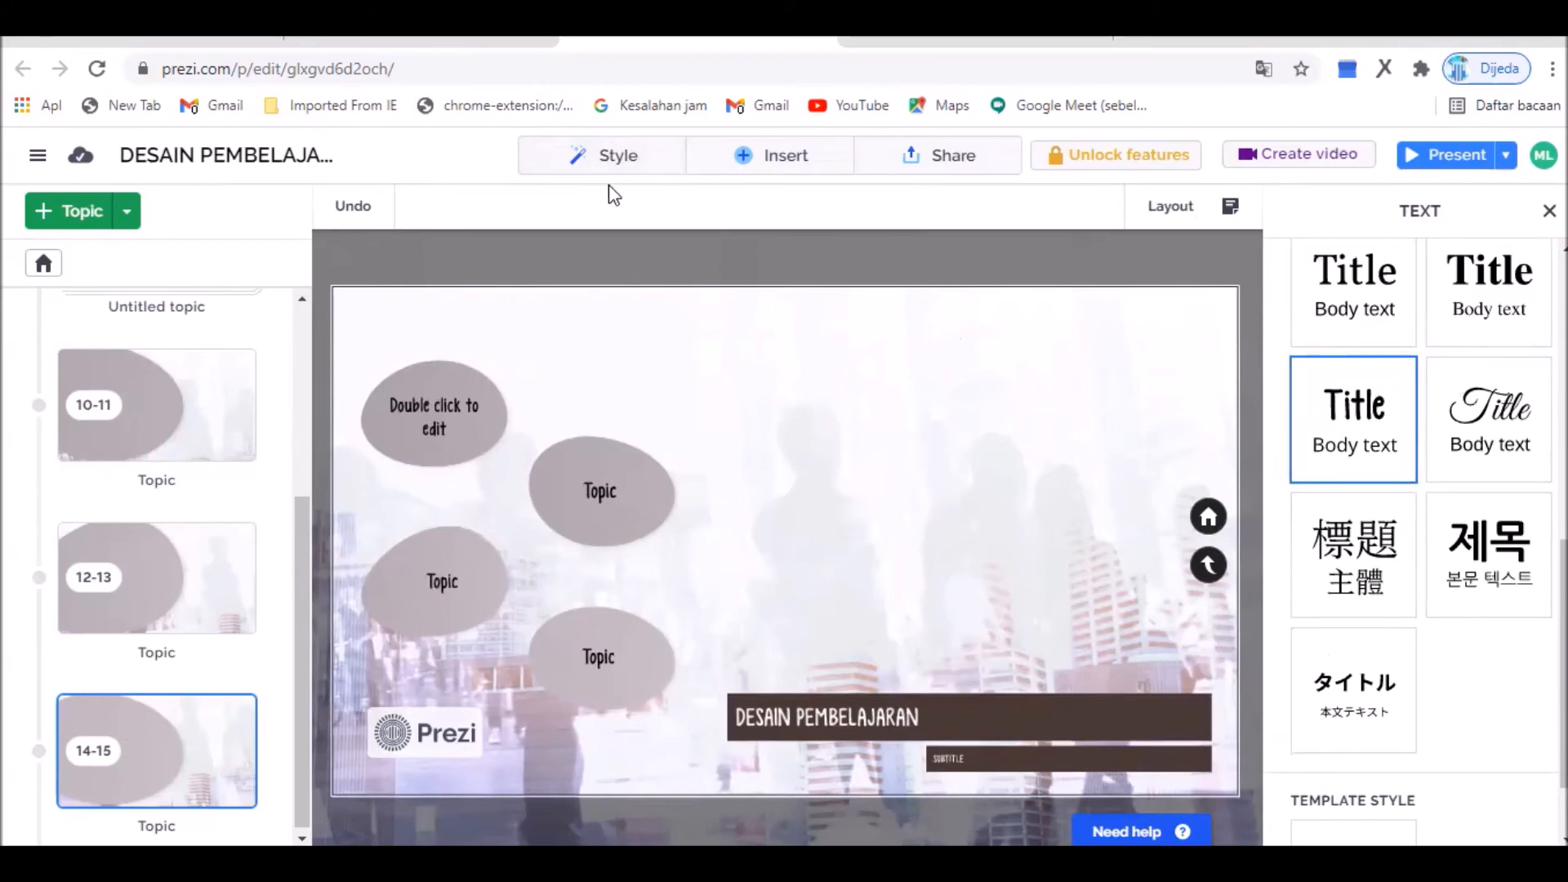
click(681, 173)
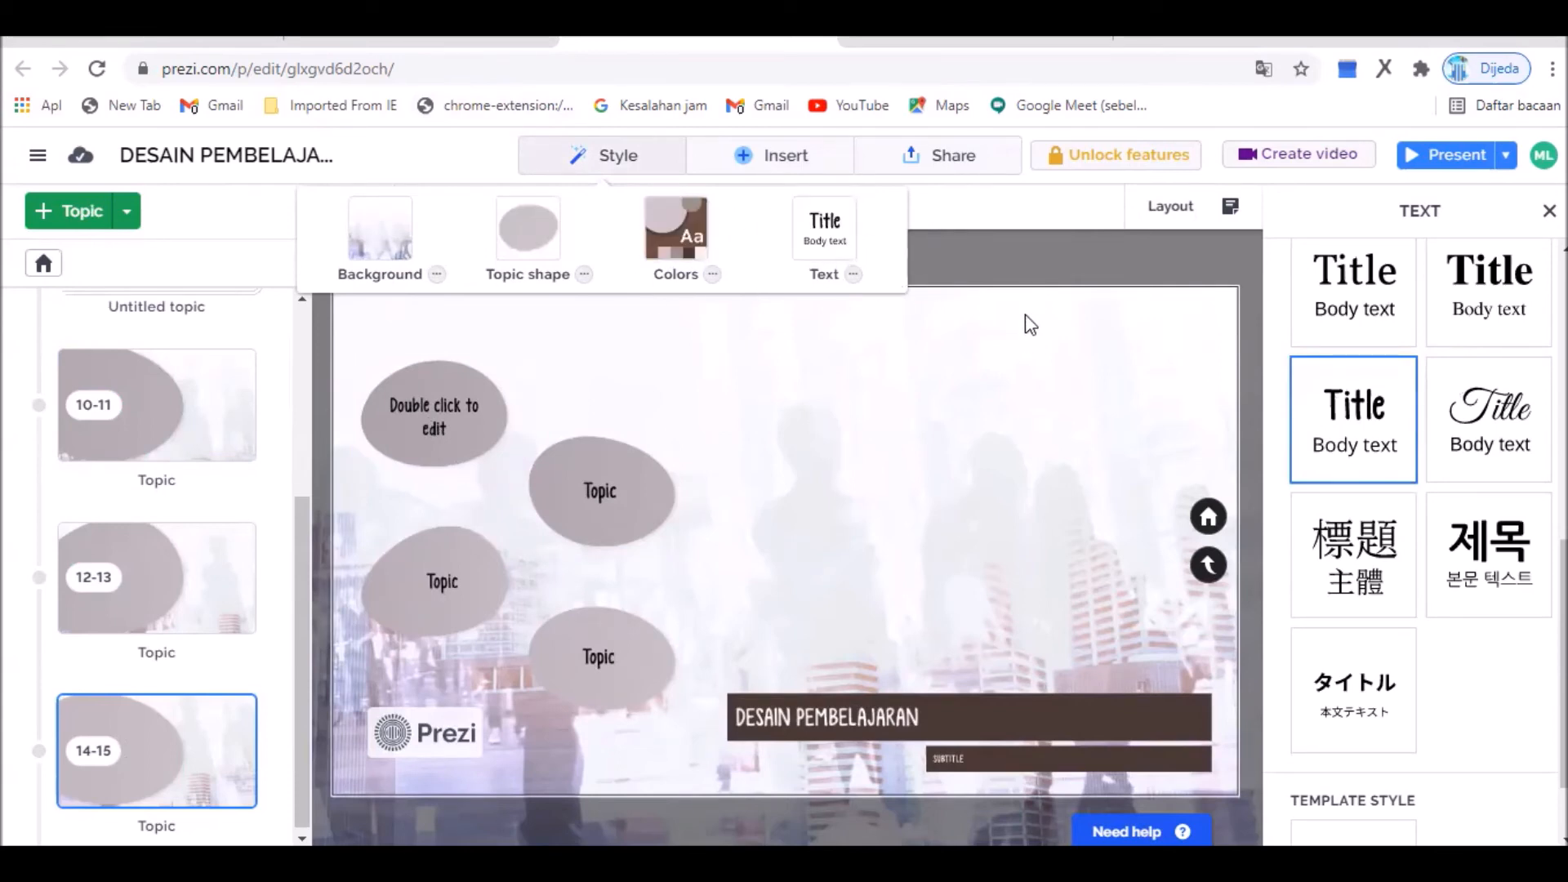
click(1031, 209)
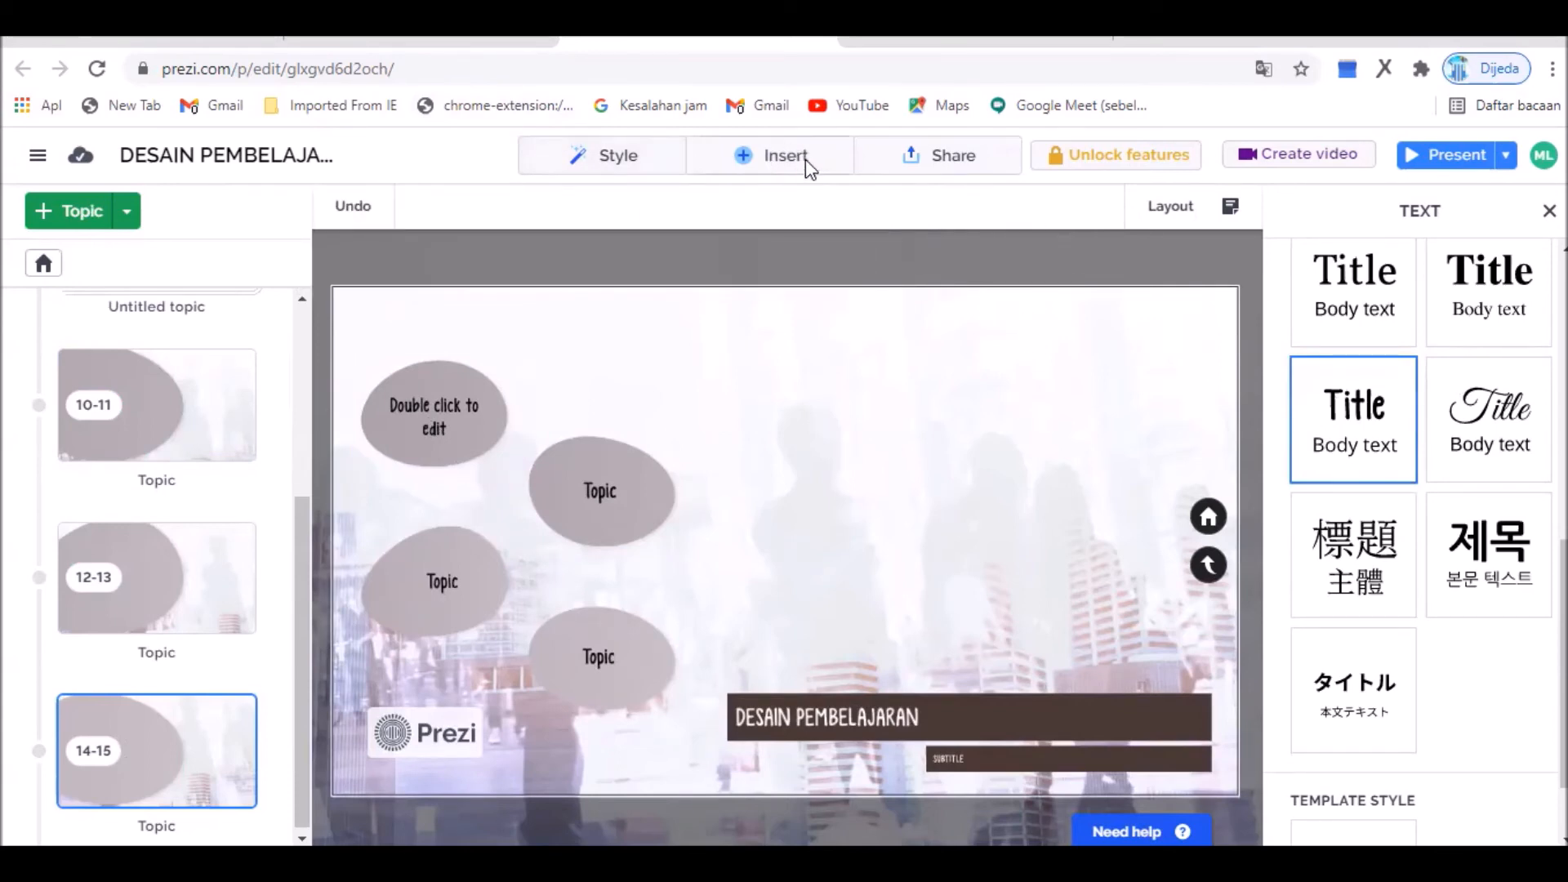
click(799, 164)
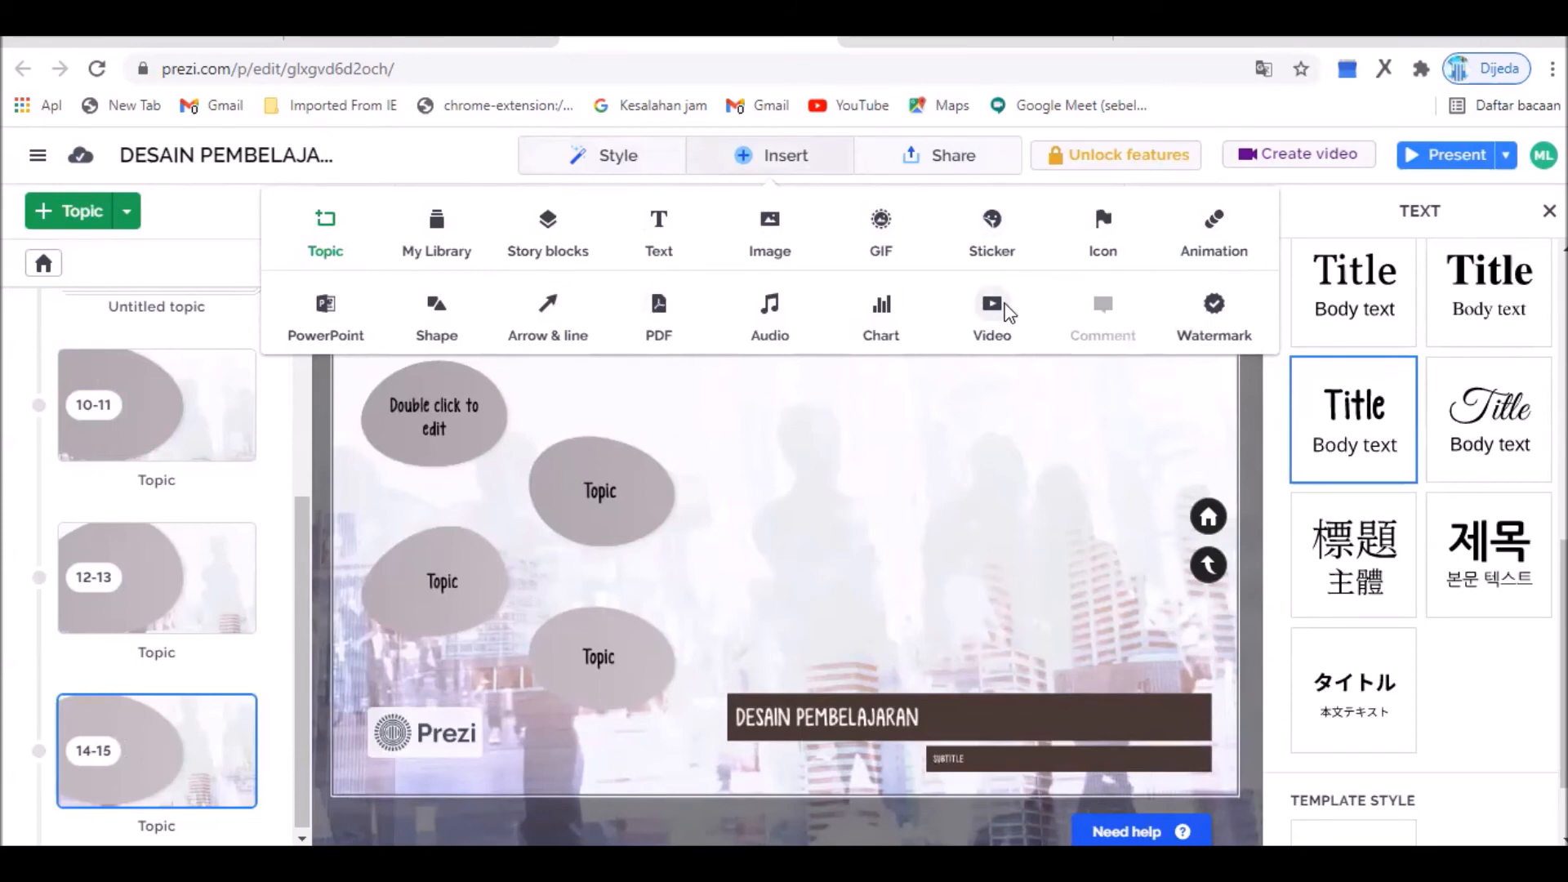
click(1009, 522)
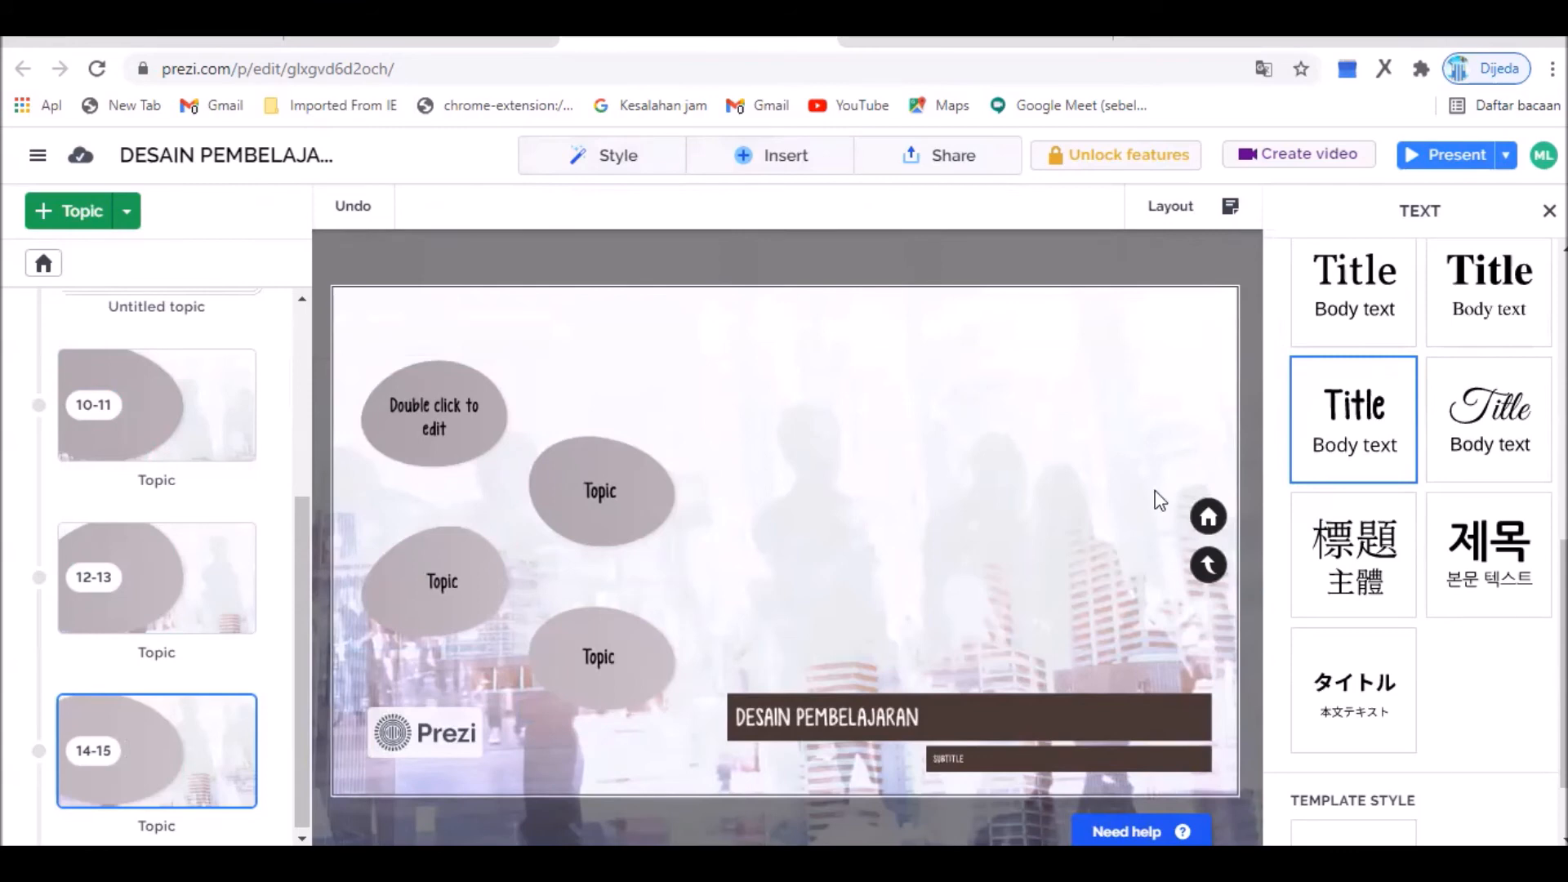
- Browse the free and premium photos available for inserting an image on the overview slide
click(817, 165)
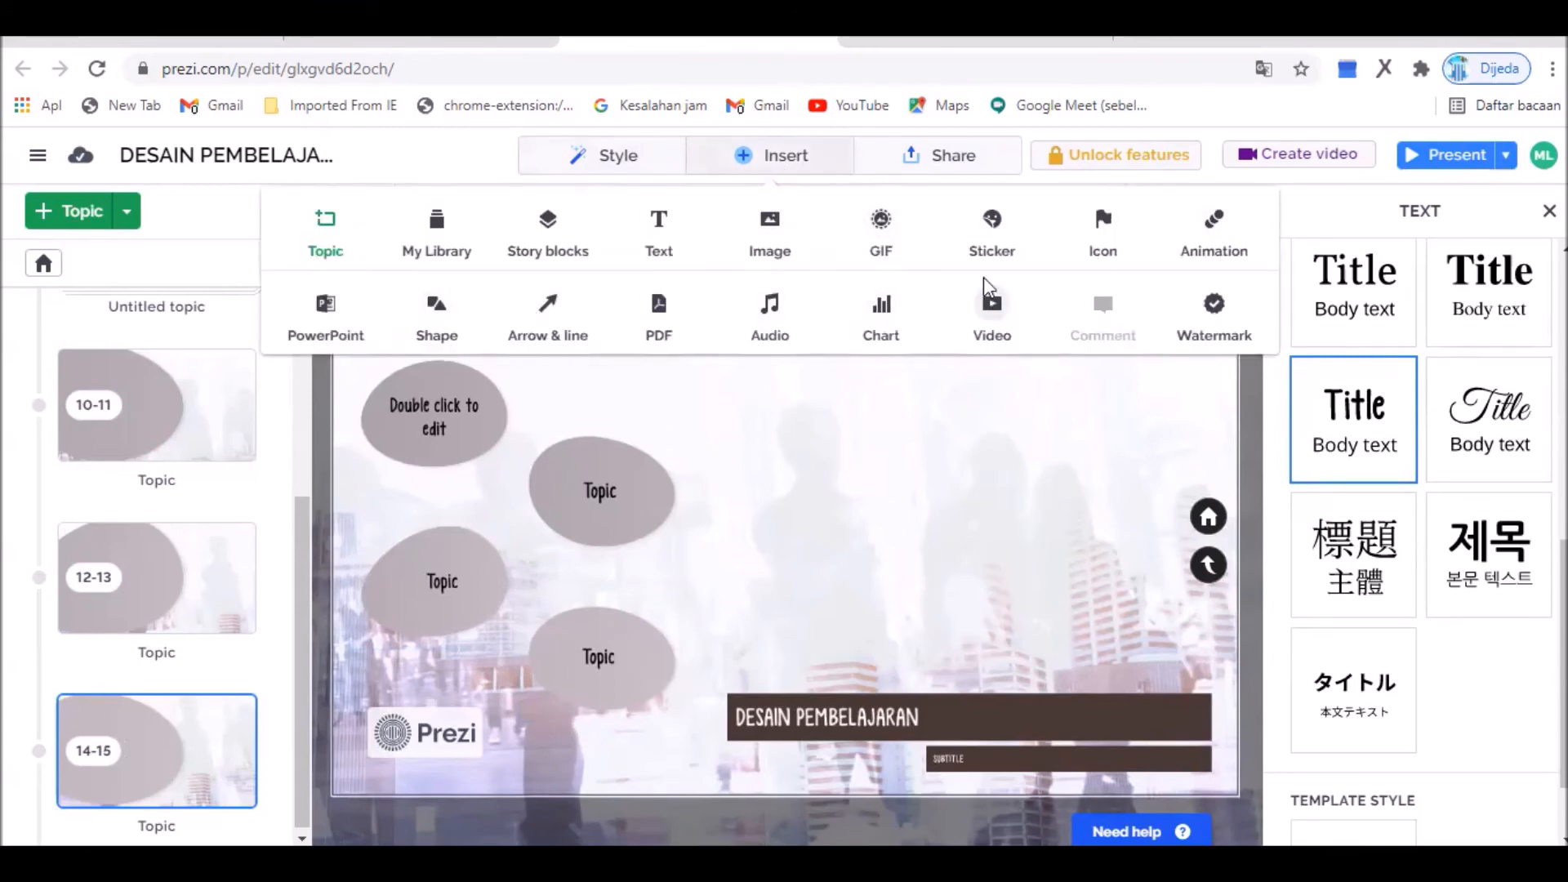
click(773, 222)
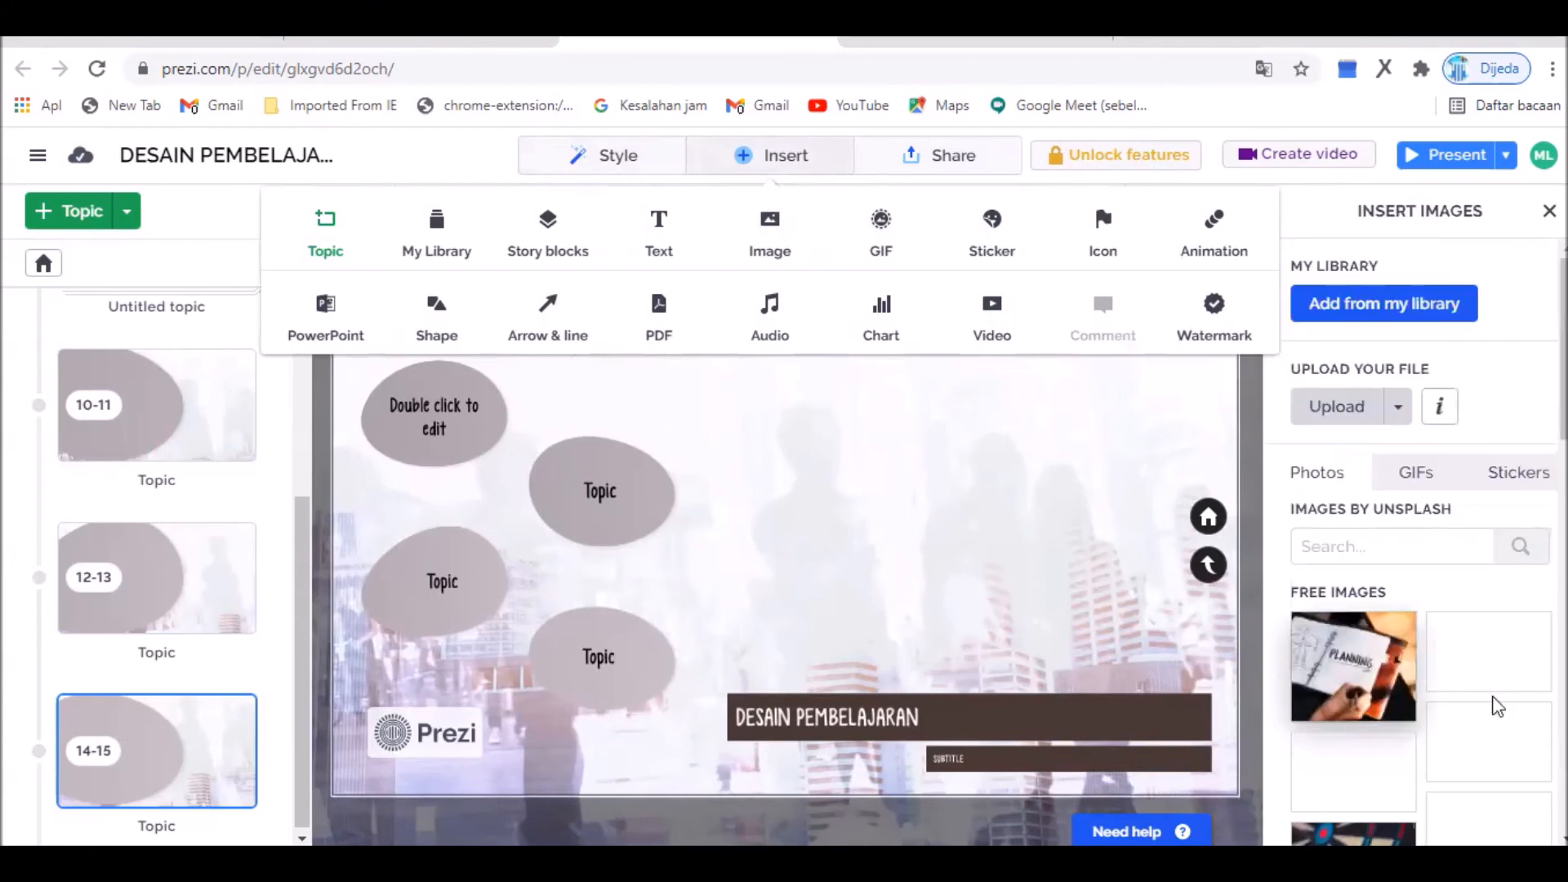
scroll(1539, 596, down, 5)
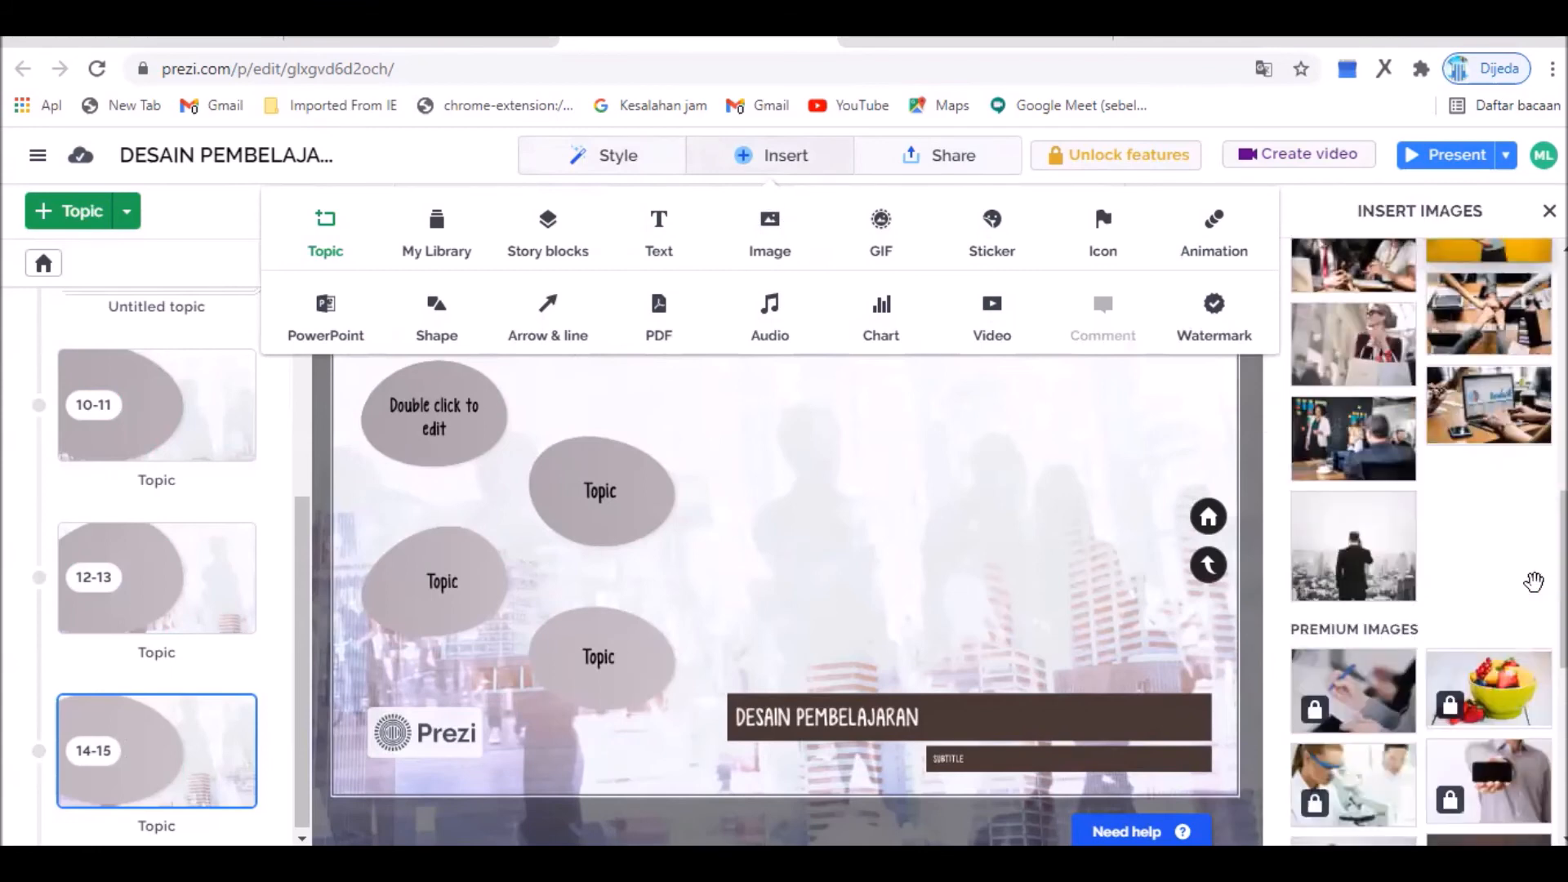
scroll(1539, 594, up, 10)
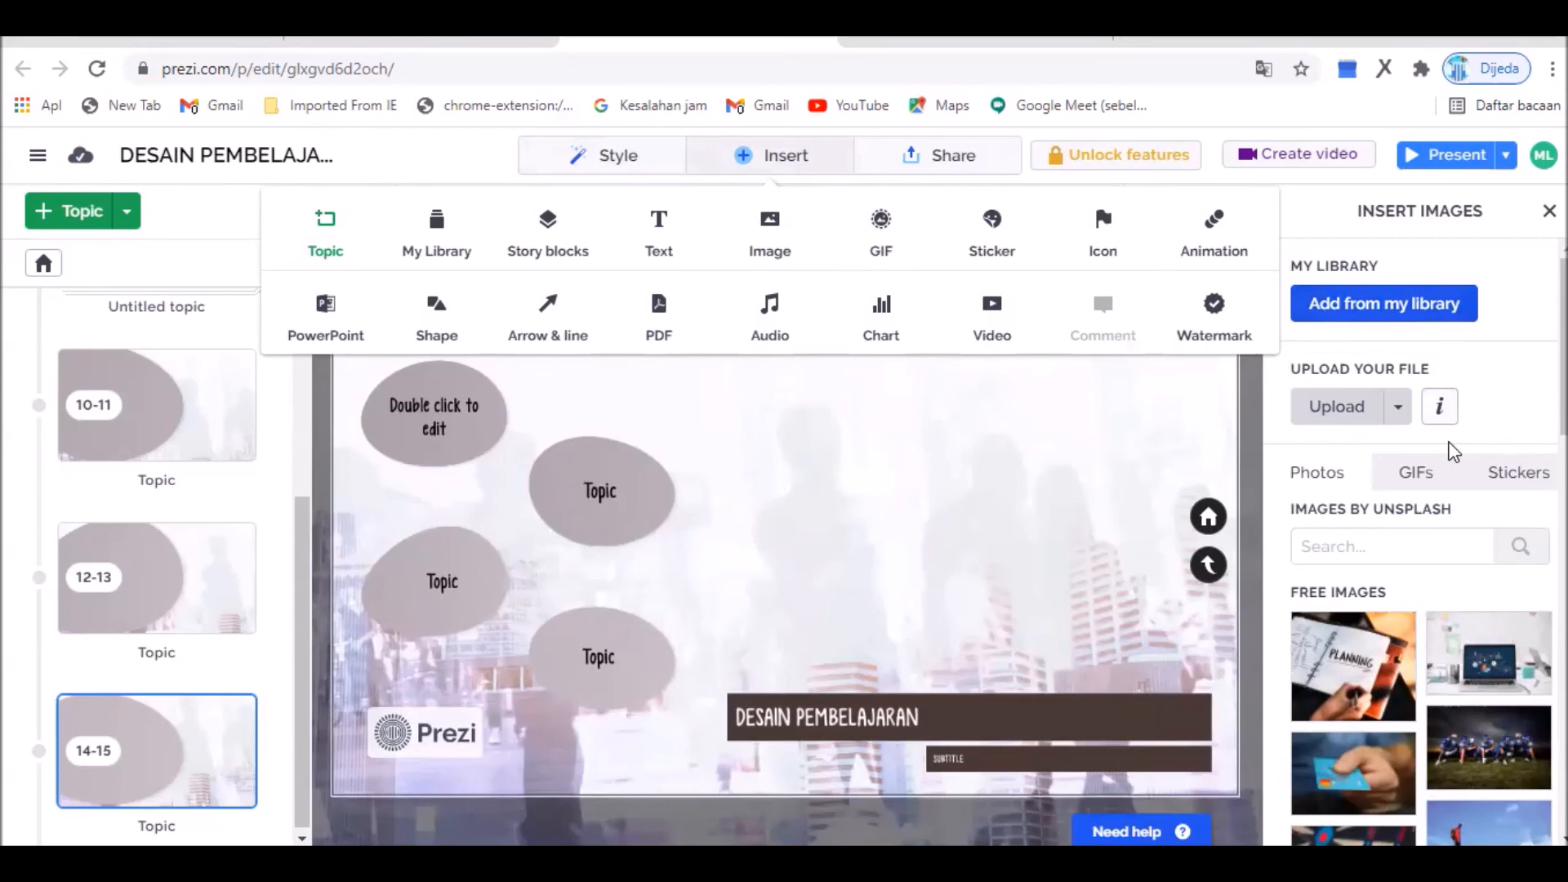
- Try the free photo of the hiker on a cliff beside the overview topics, and delete it
scroll(1452, 451, down, 5)
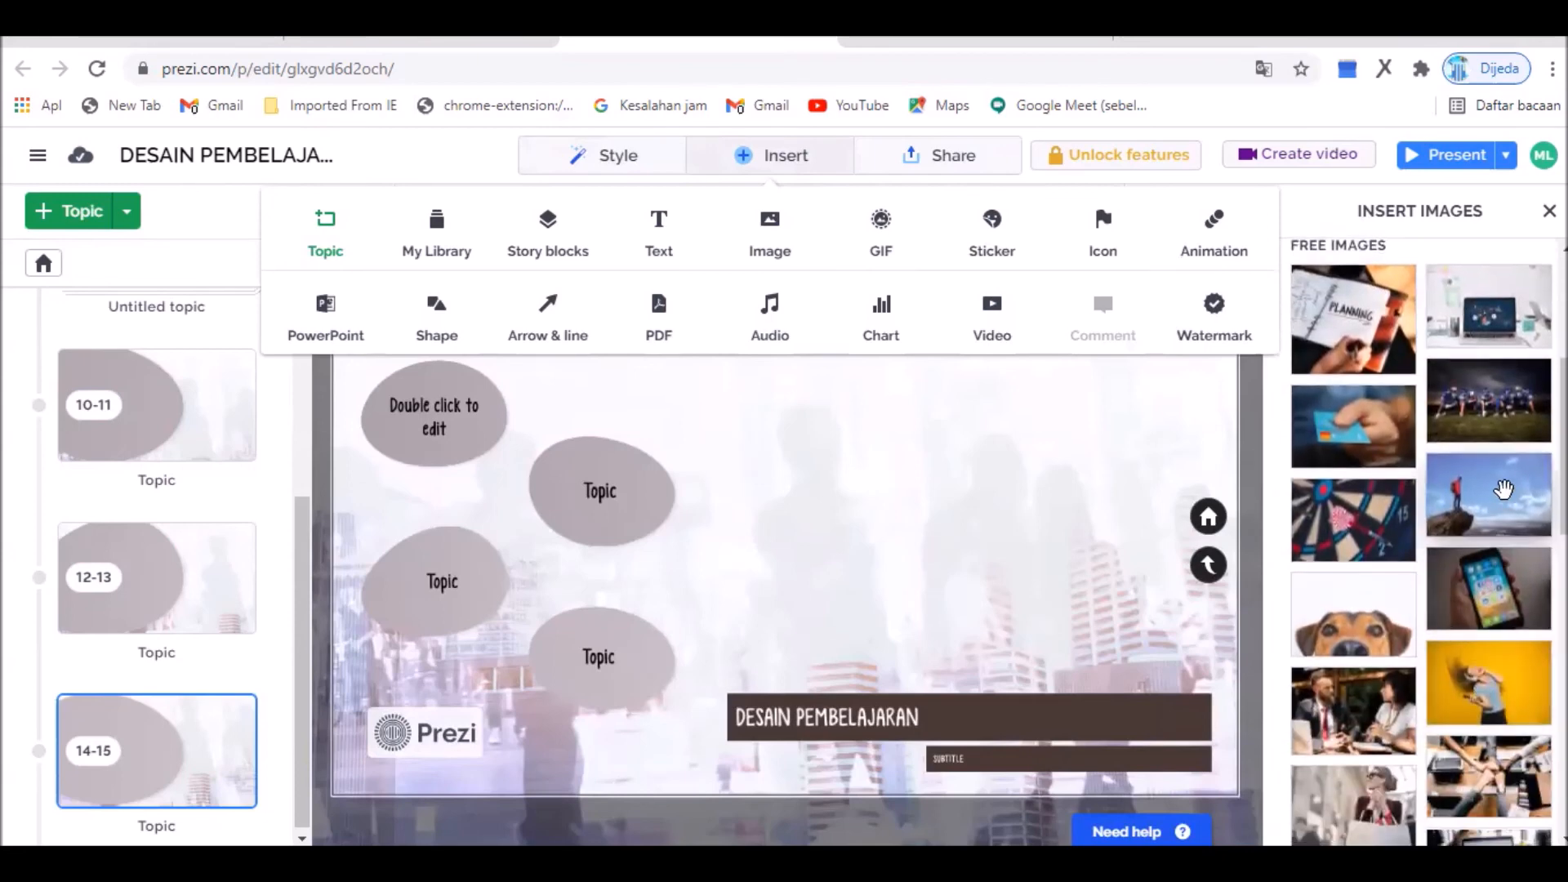
click(1502, 486)
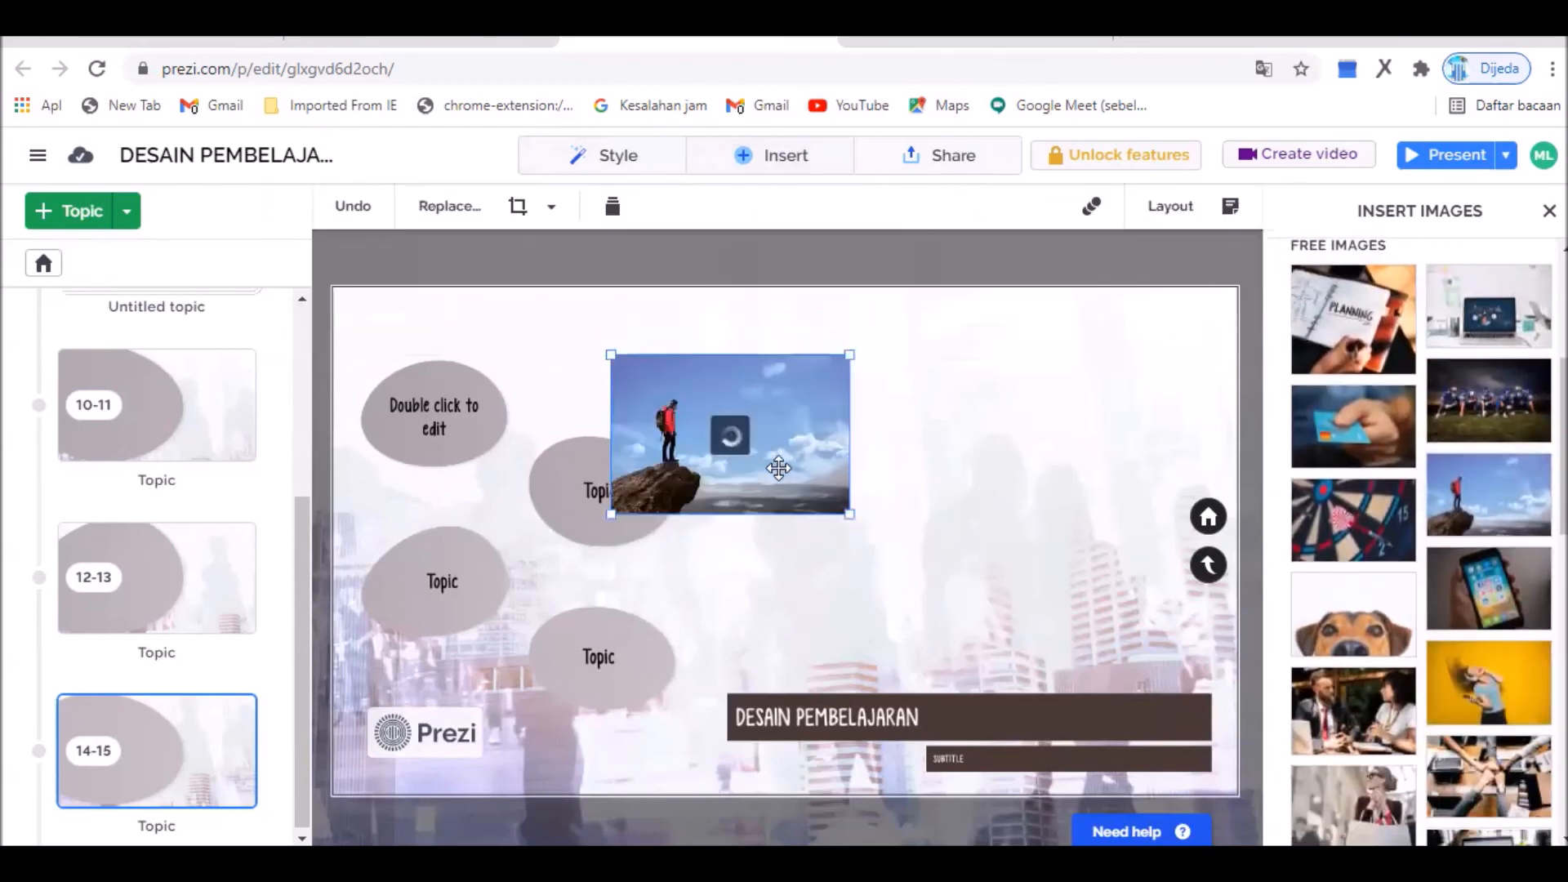
drag(795, 460, 999, 450)
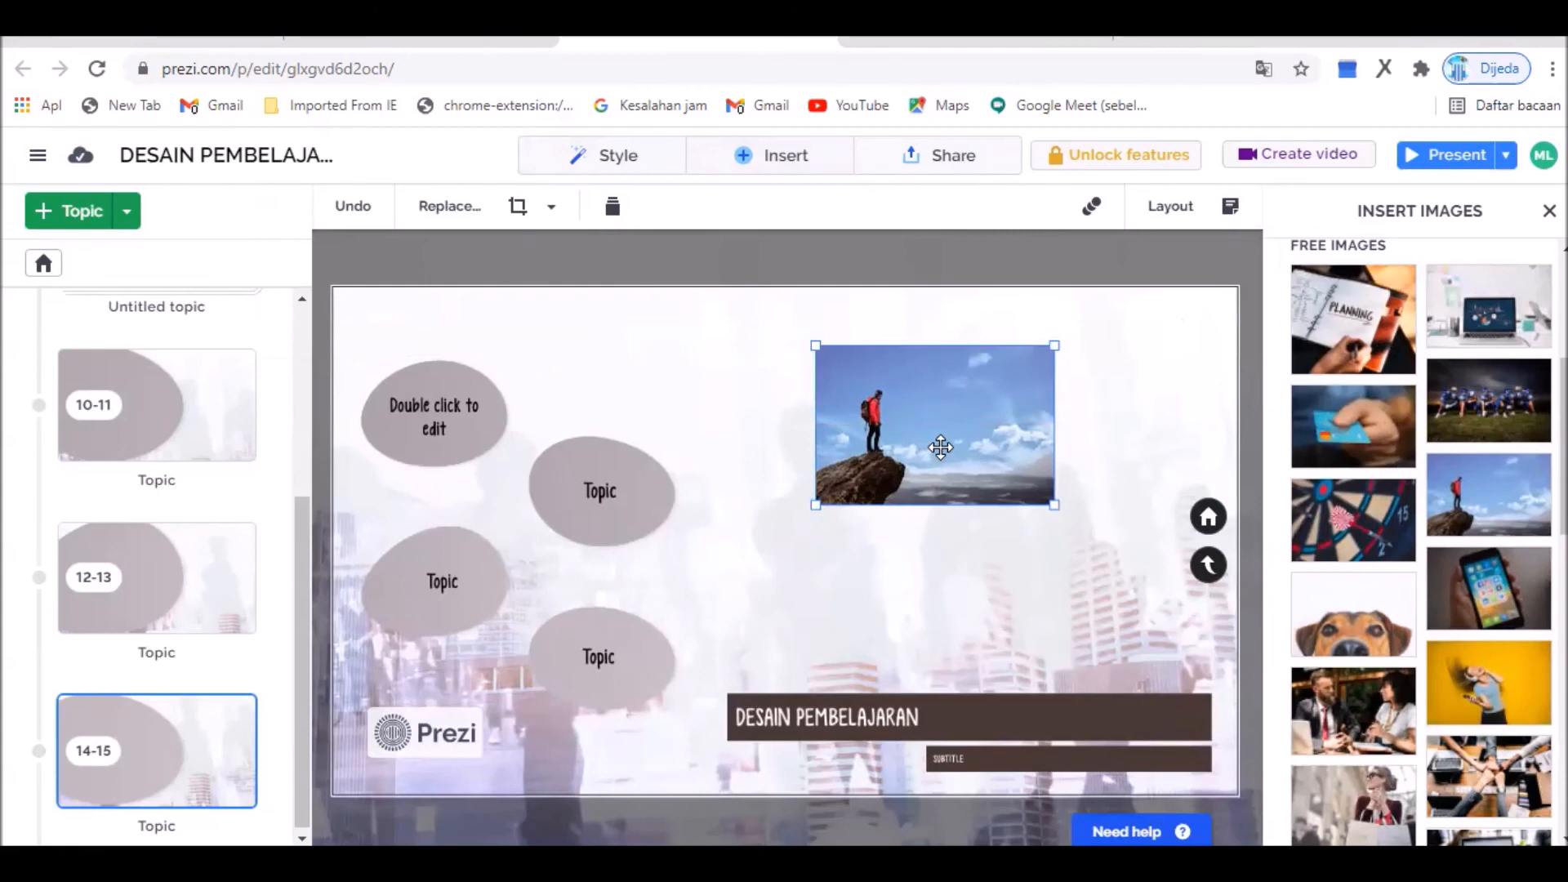
key(Delete)
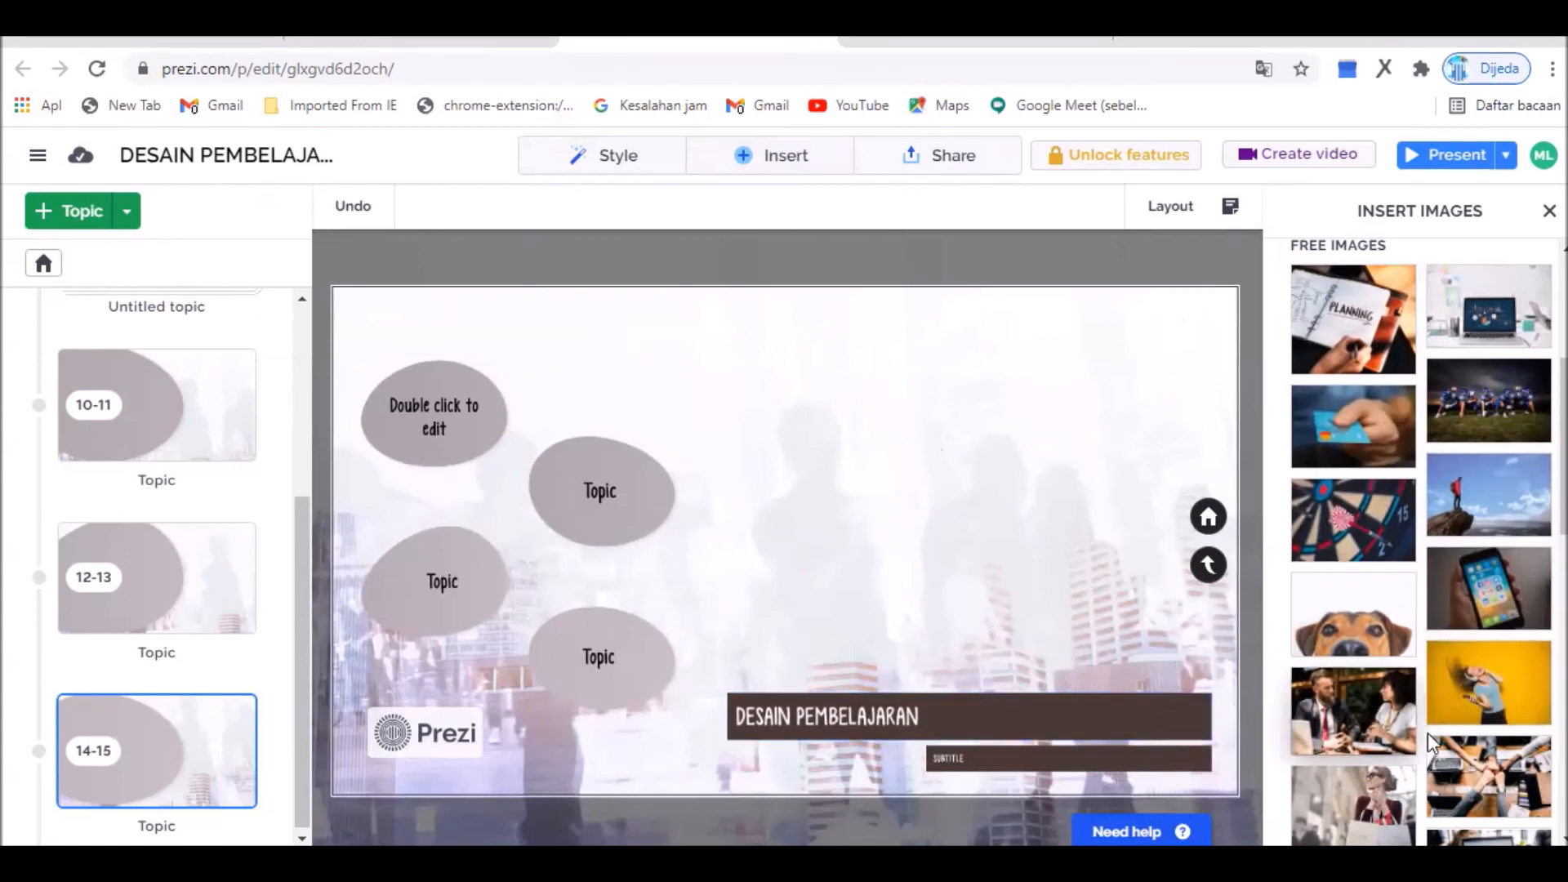
- Insert the free photo of the man and woman in a meeting, enlarge it and place it just above the title bar
click(1388, 719)
drag(863, 515, 1169, 660)
drag(945, 510, 768, 340)
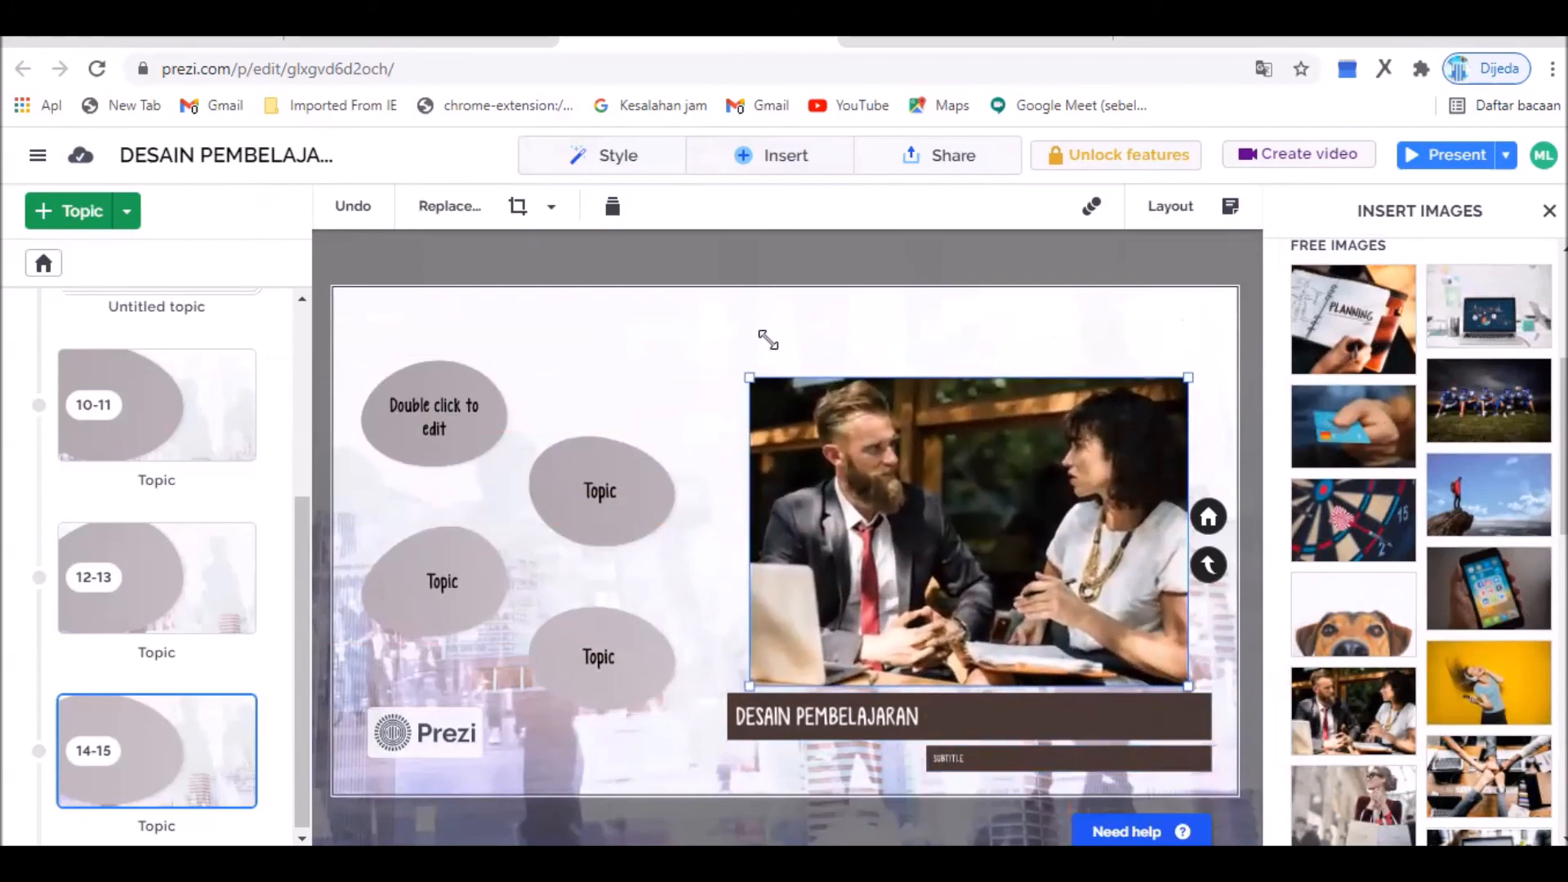
drag(1073, 551, 1066, 523)
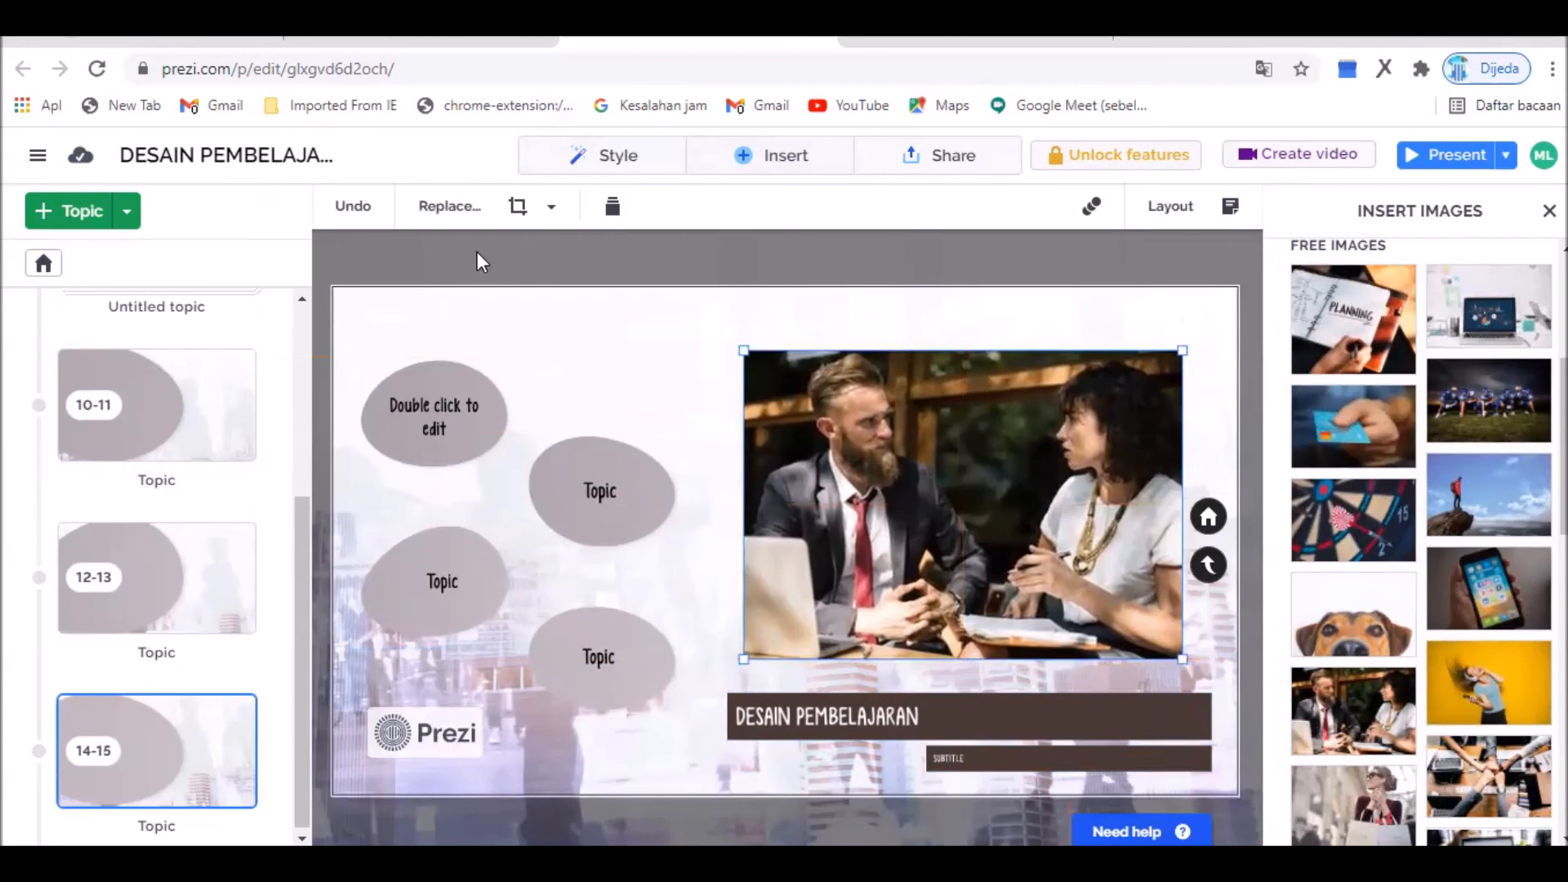
- Examine the crop ratio options for the meeting photo and the insertable content types
click(552, 211)
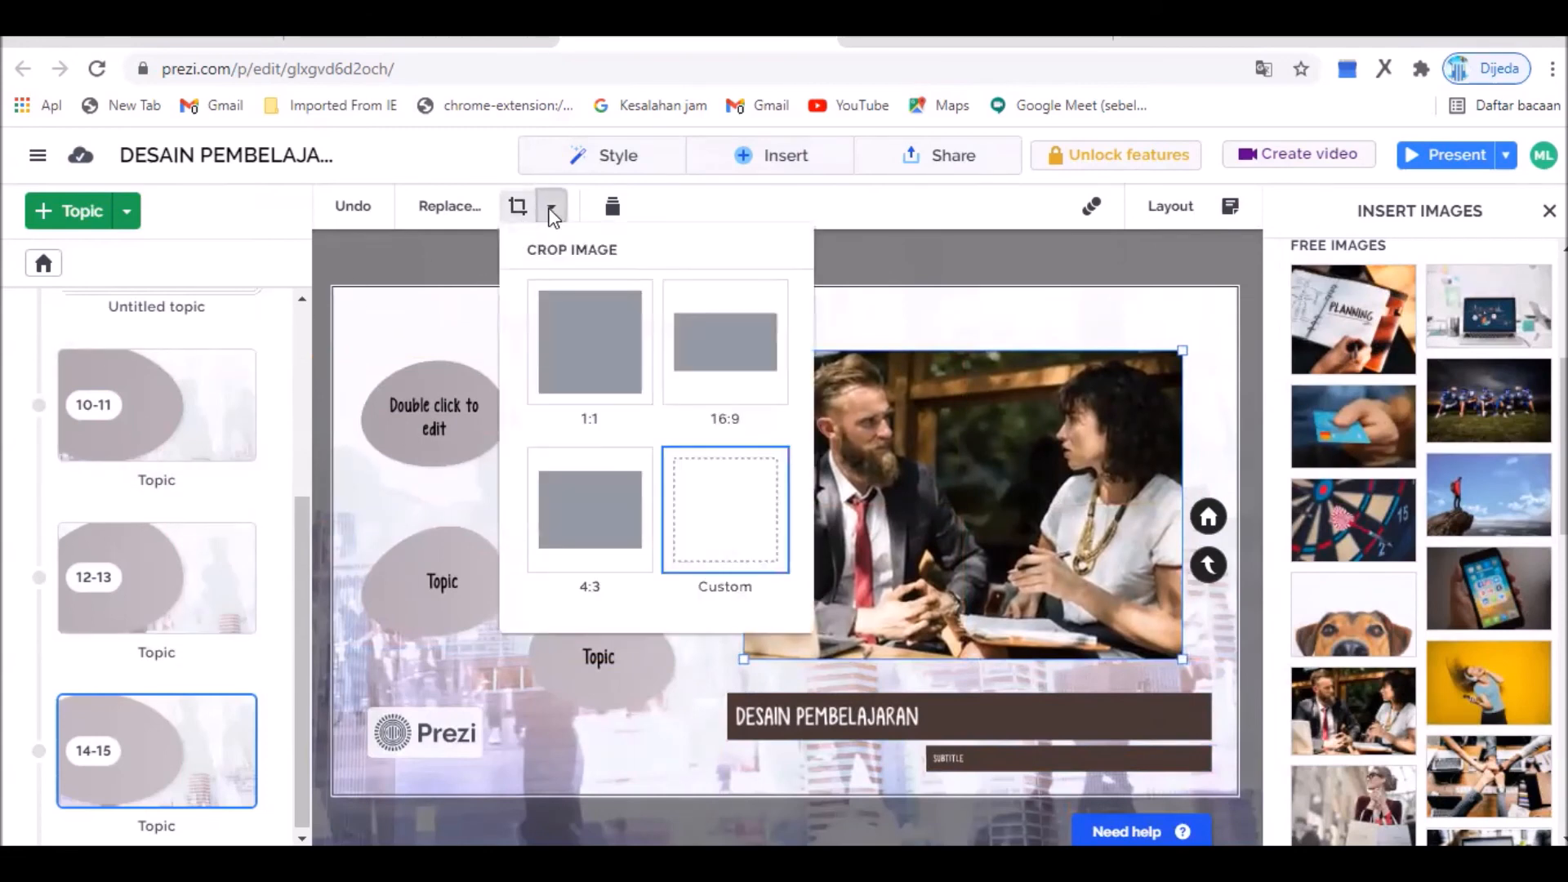
click(674, 219)
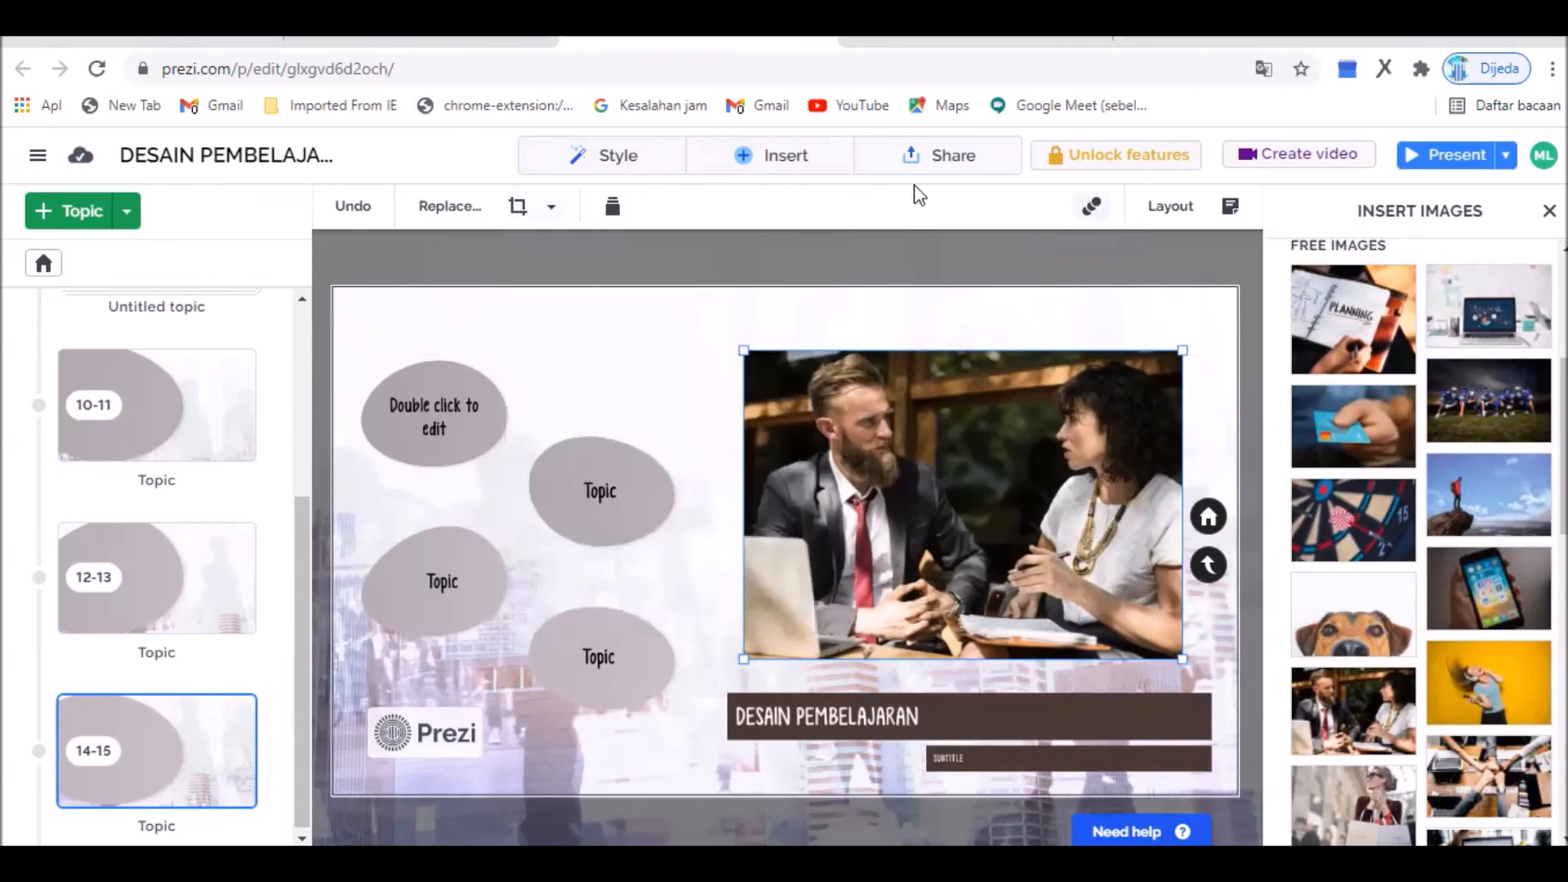
click(939, 253)
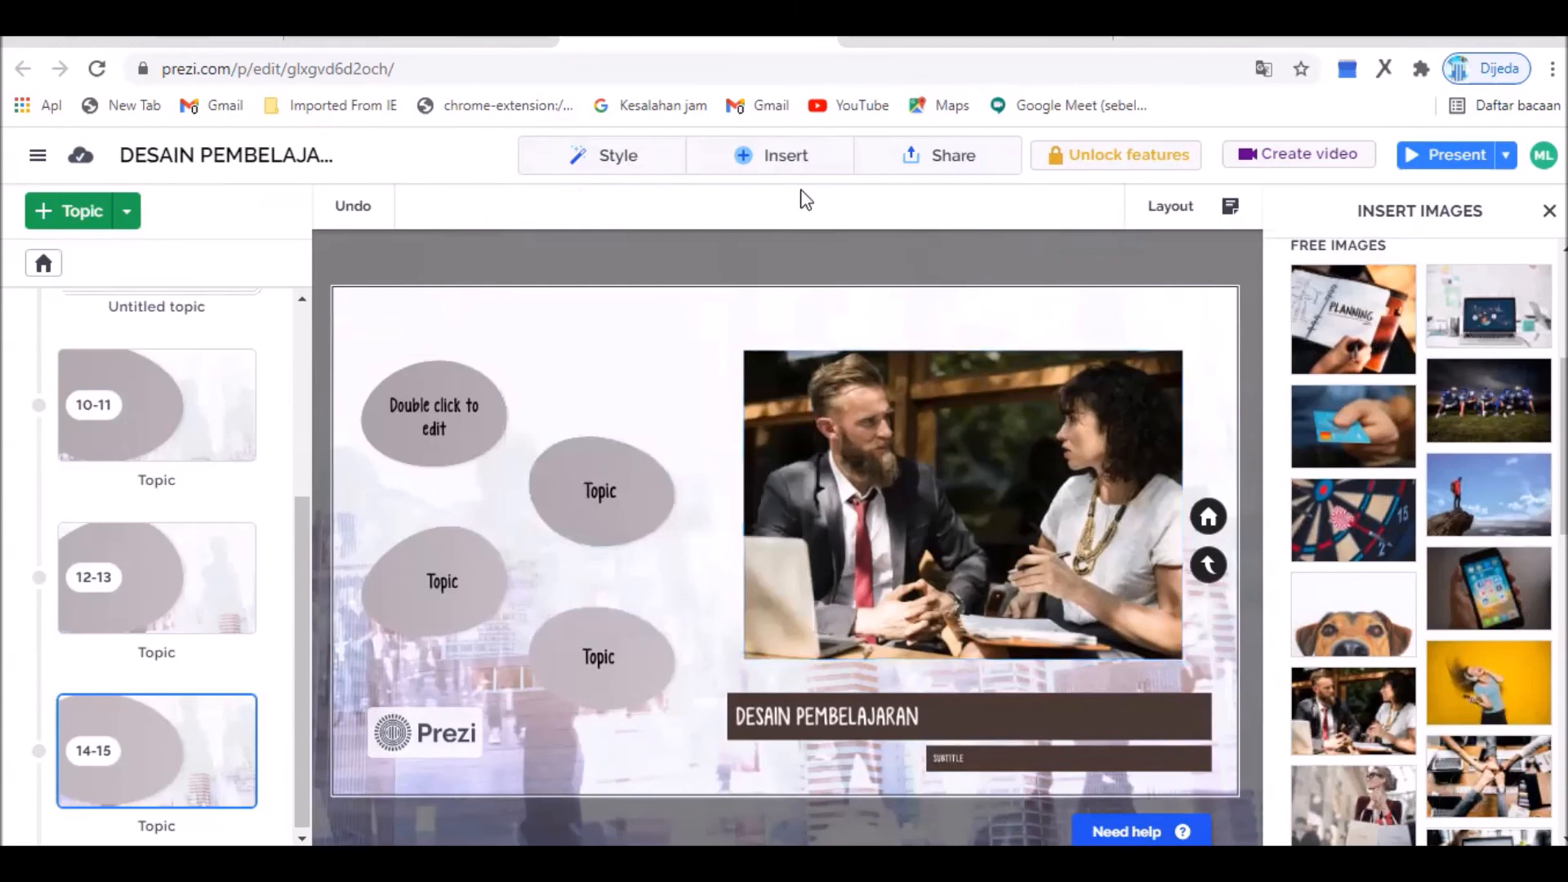
click(799, 168)
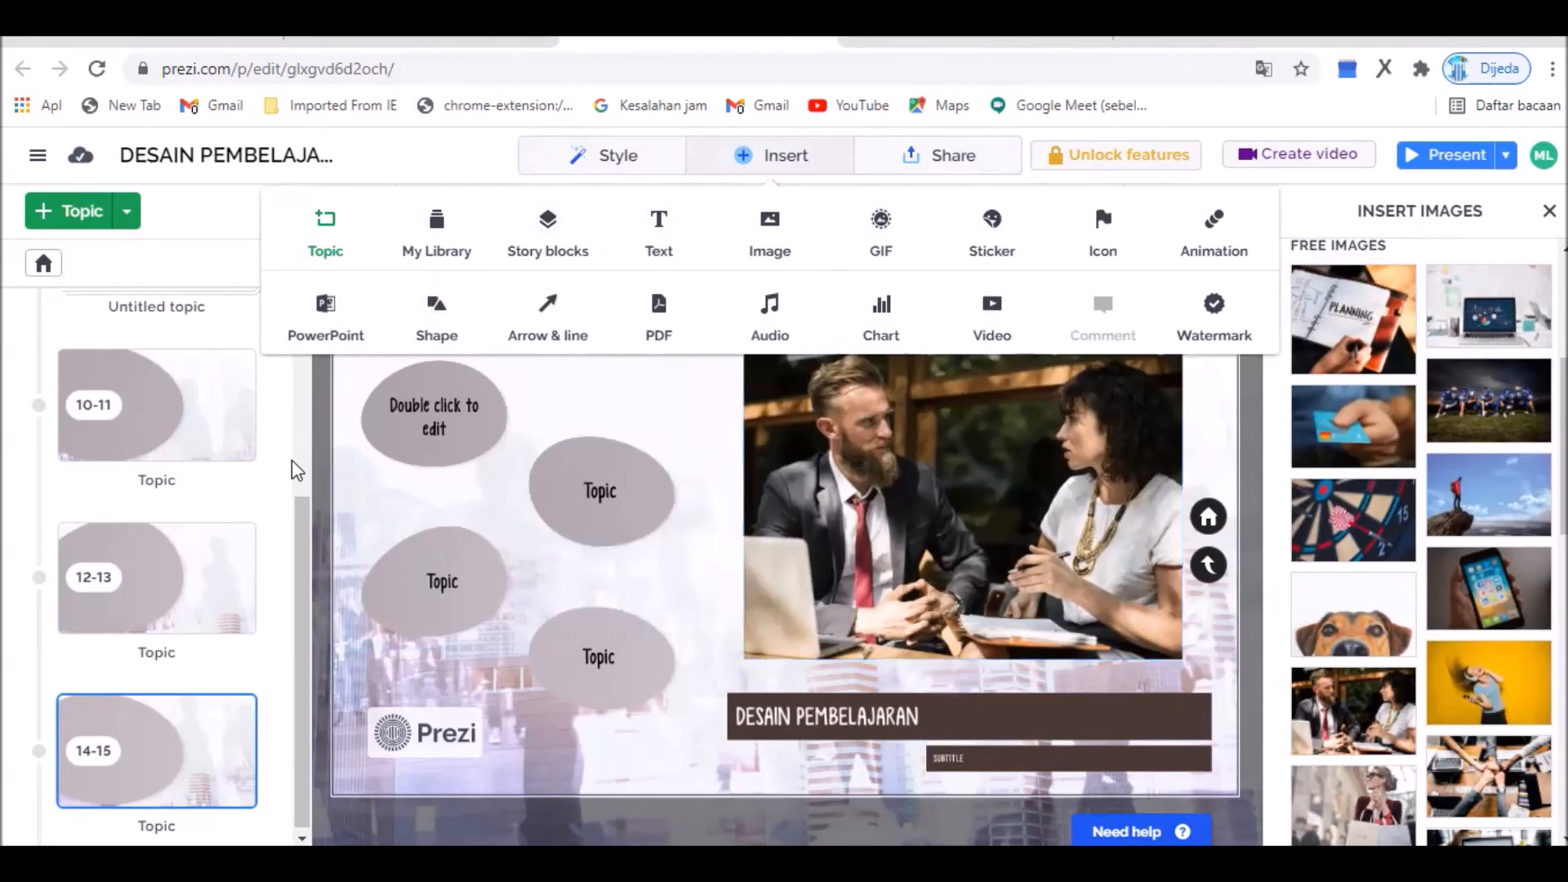
scroll(292, 458, up, 4)
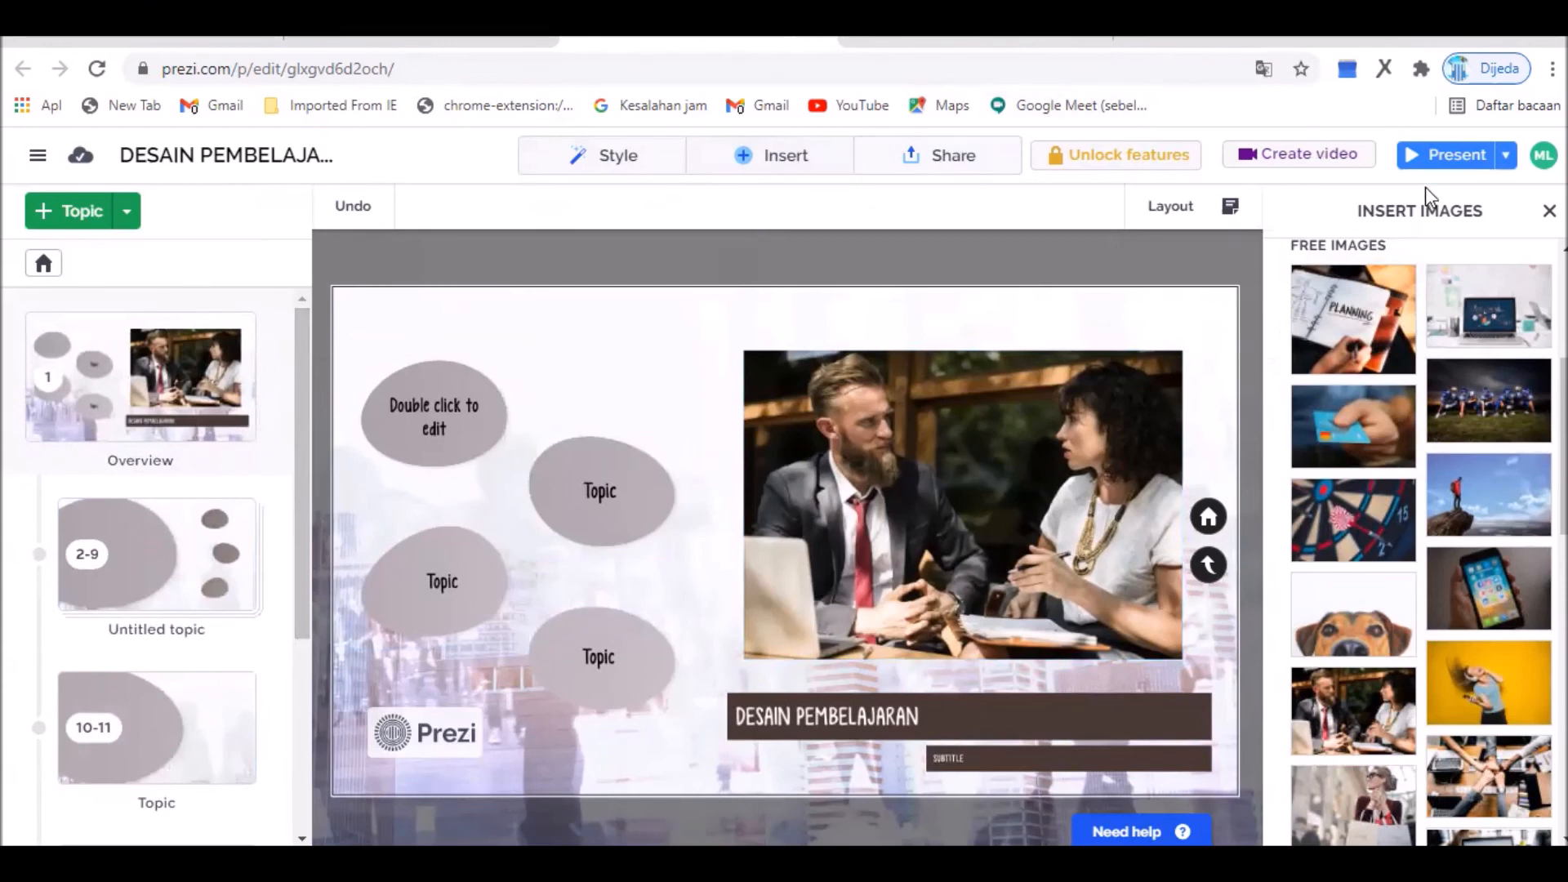
- Preview the overview slide in presentation mode and return to editing
click(983, 163)
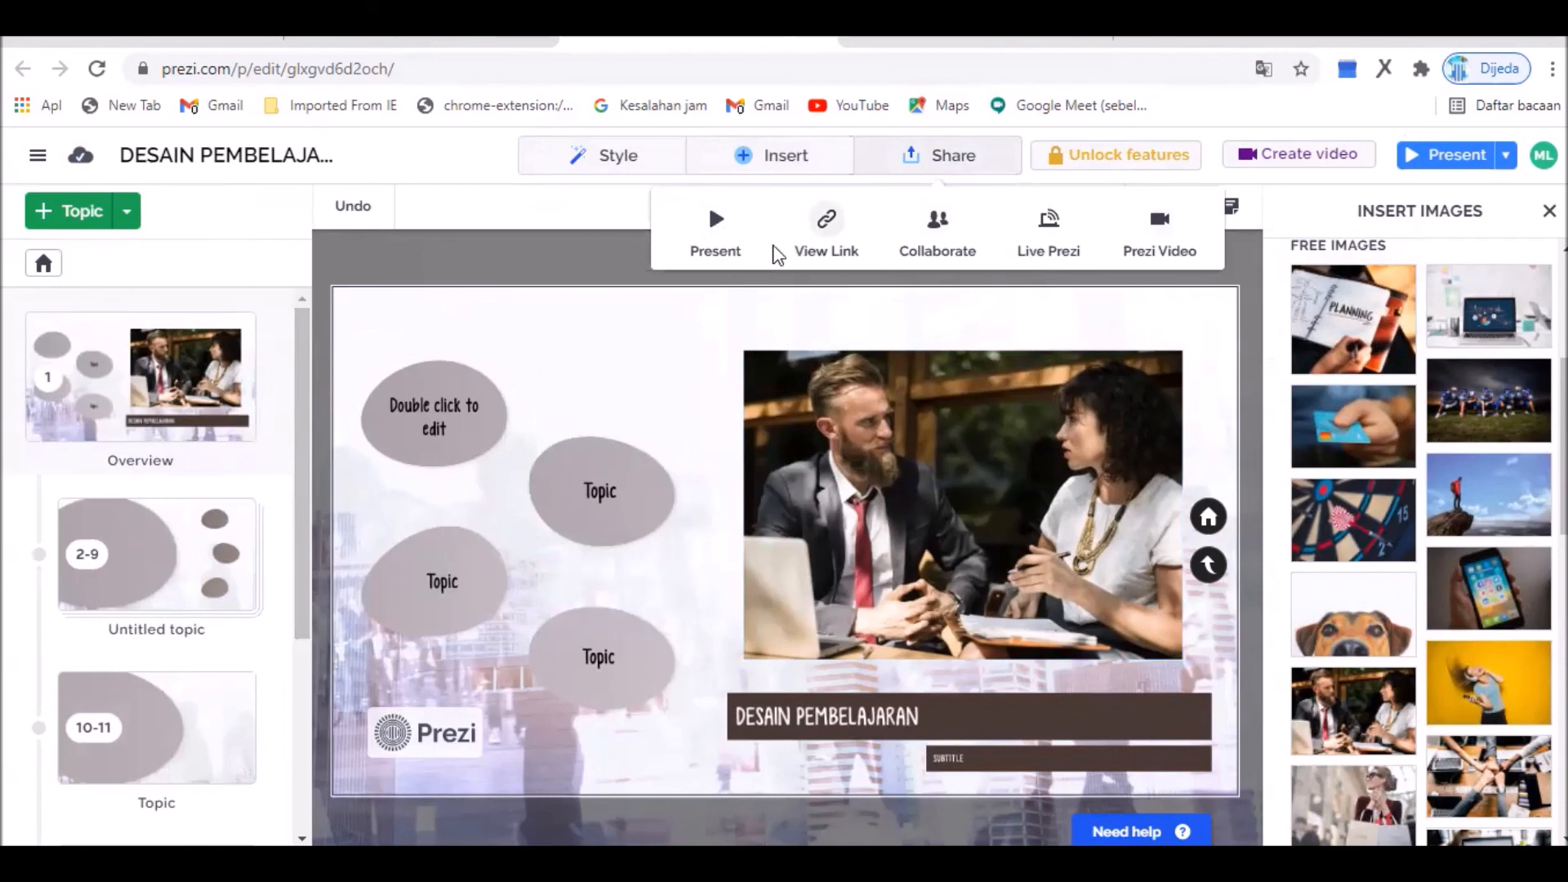
click(716, 221)
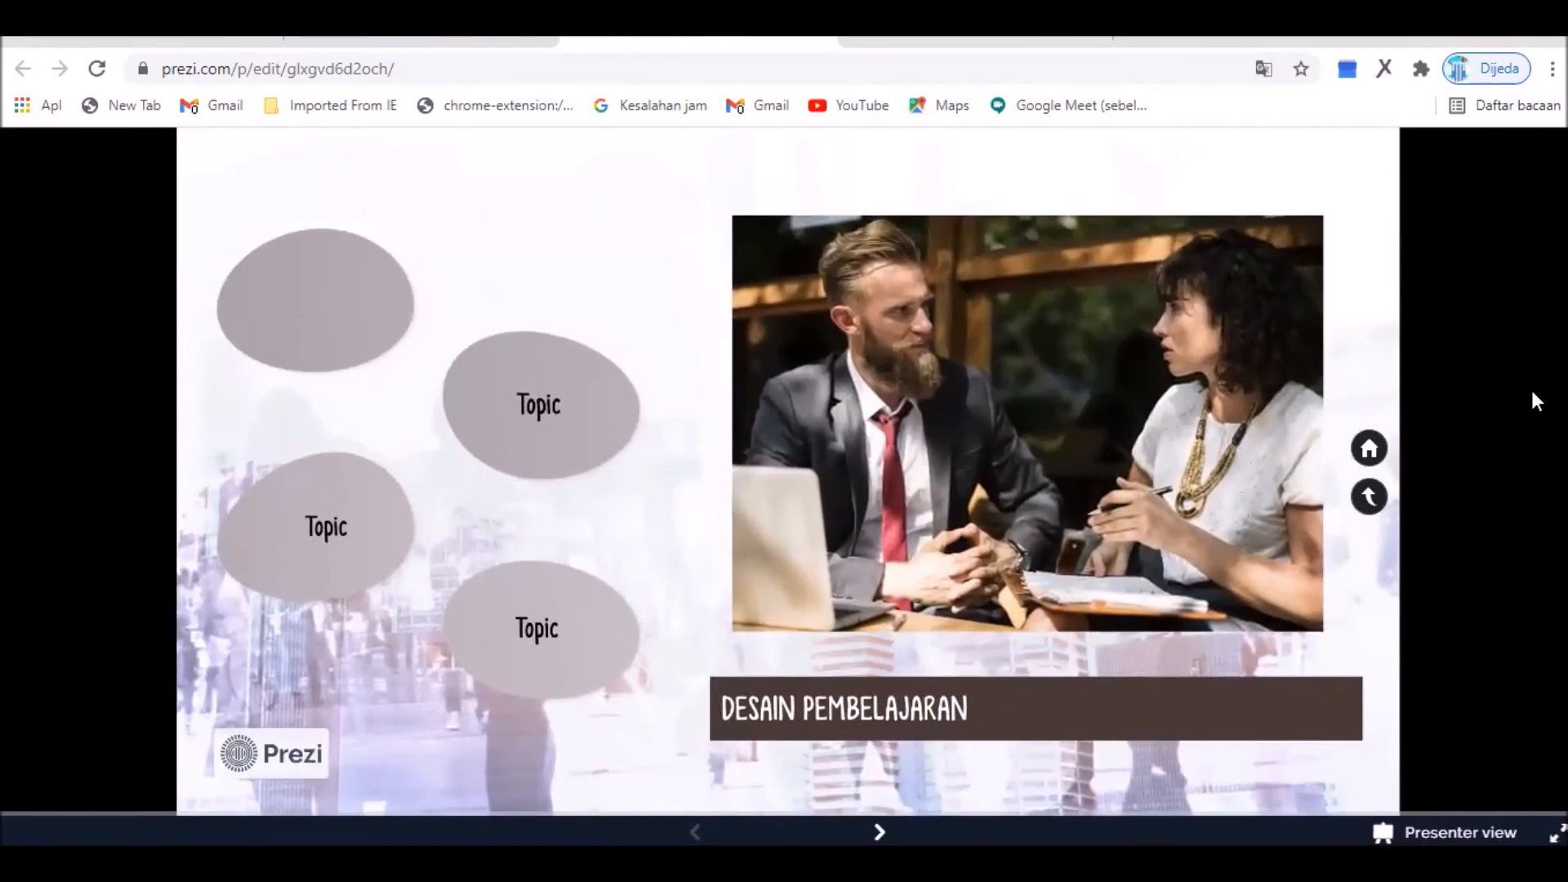
key(Escape)
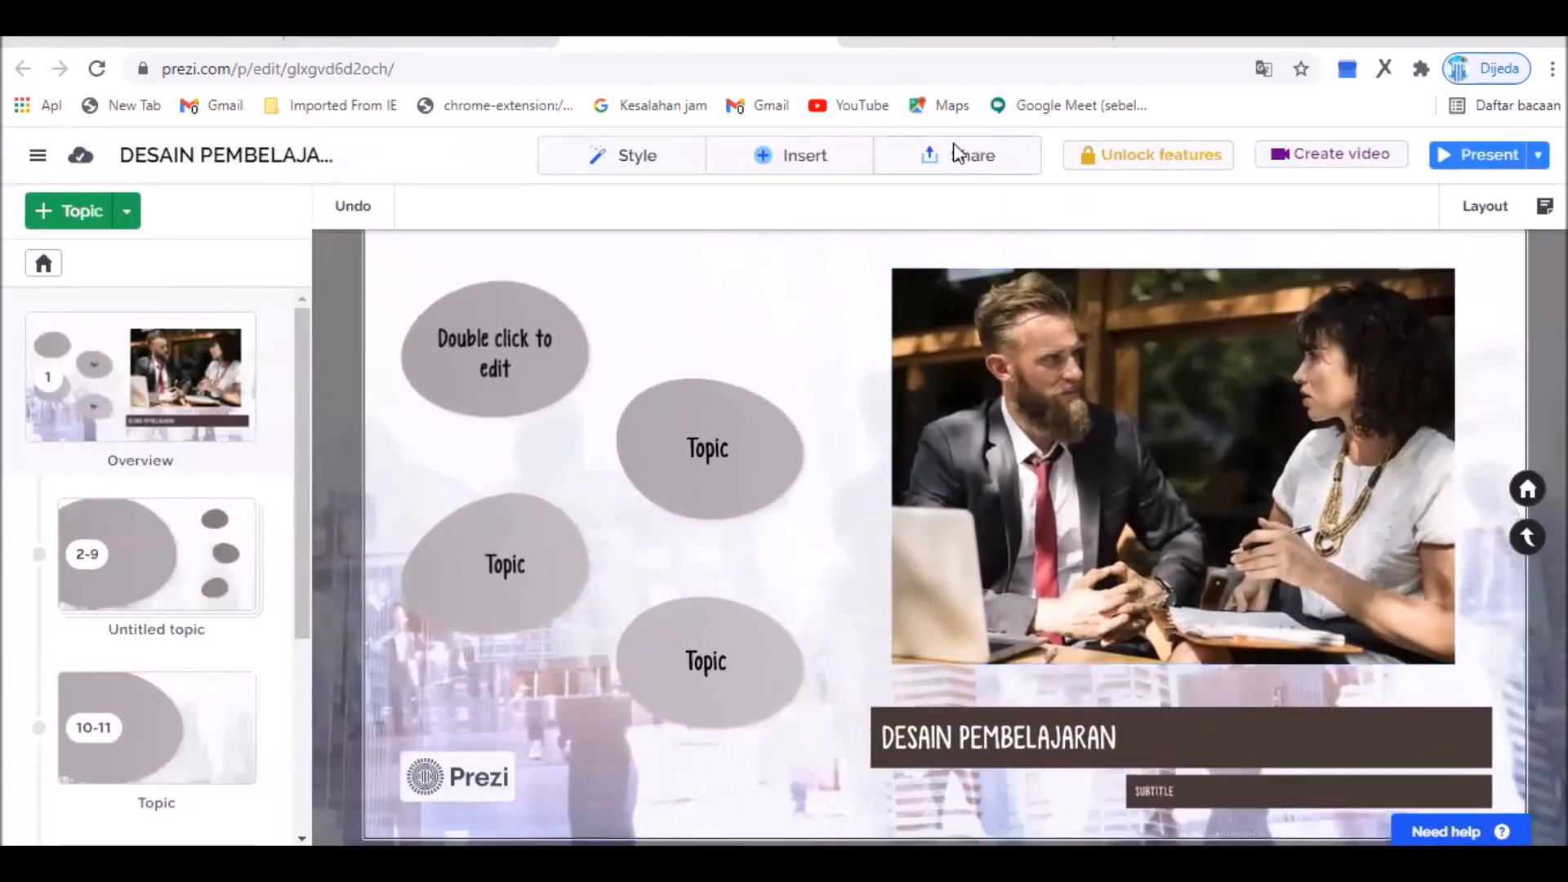
- Create a view link recorded under the name DESAIN PEMBELAJARAN, copy its address and close the link setup
click(971, 159)
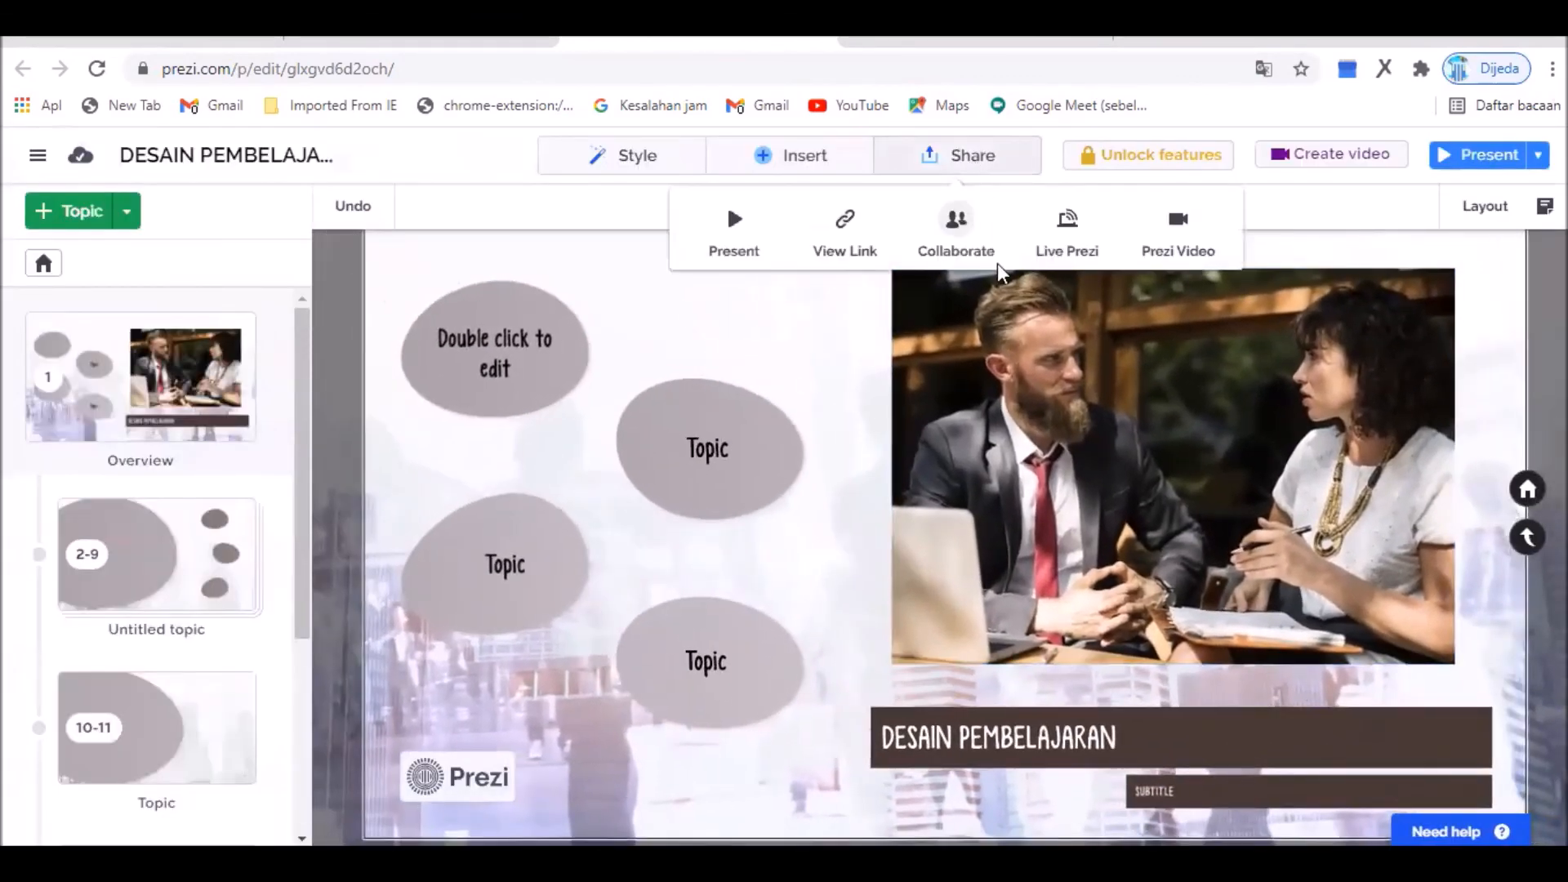
click(870, 230)
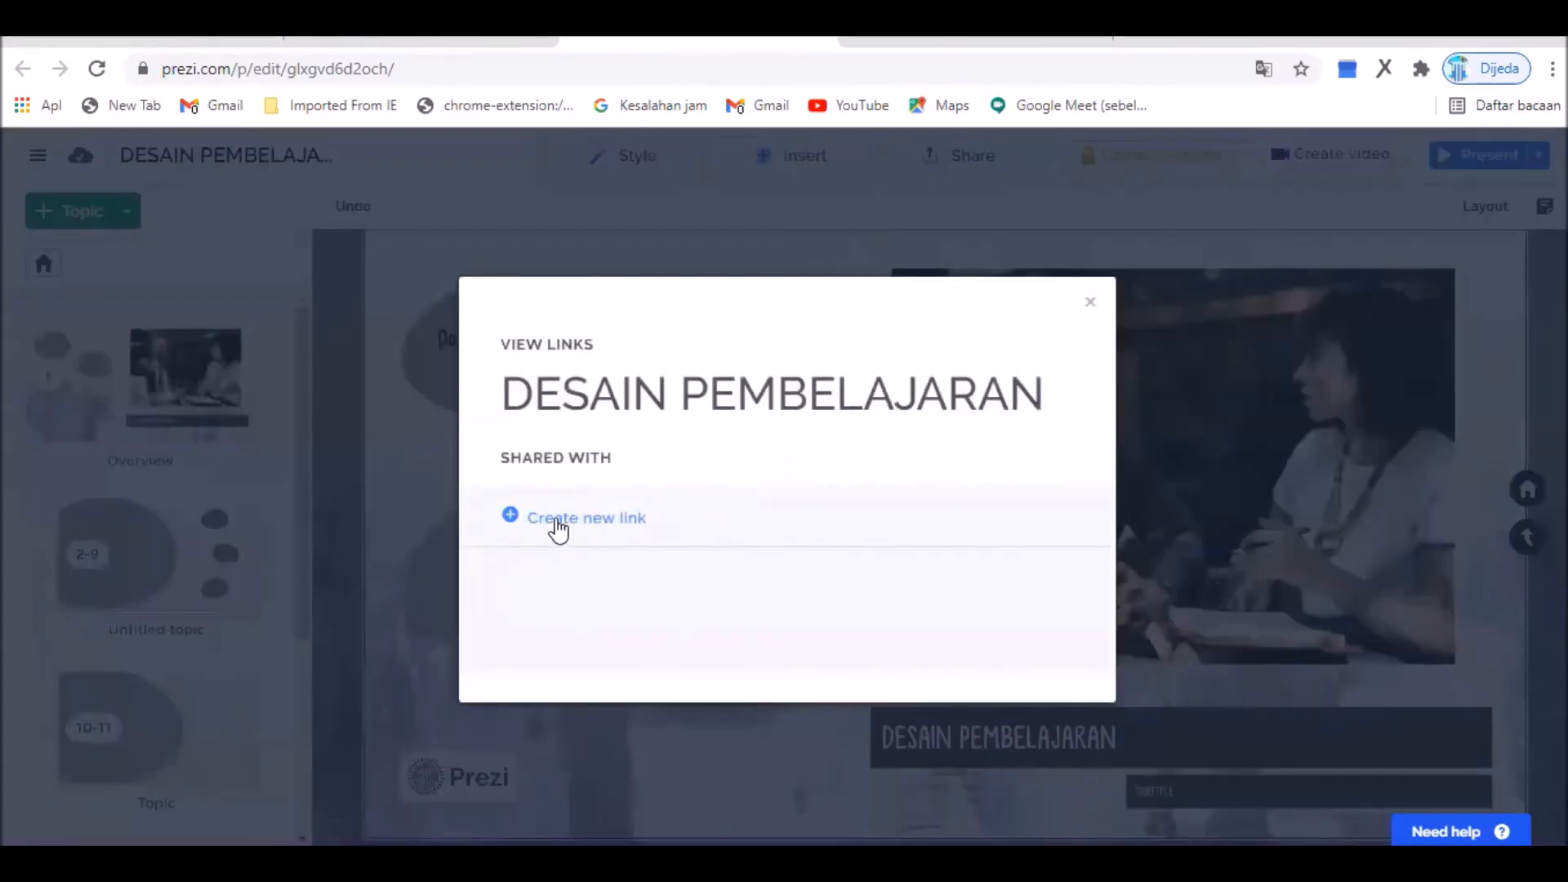
click(558, 528)
click(746, 490)
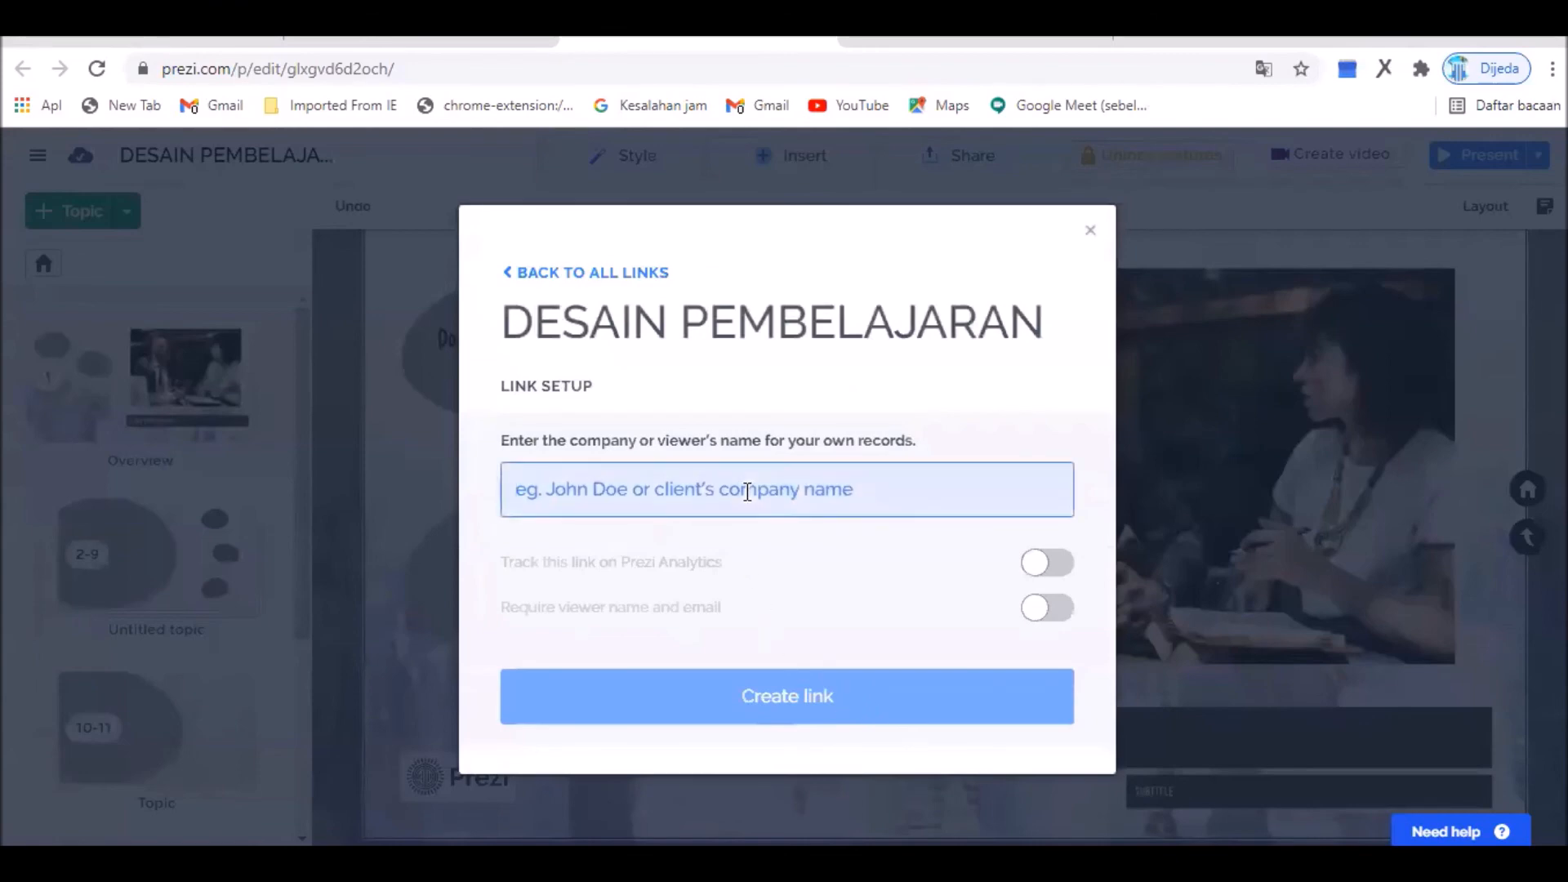
text(DESAIN PEMNB)
key(BackSpace)
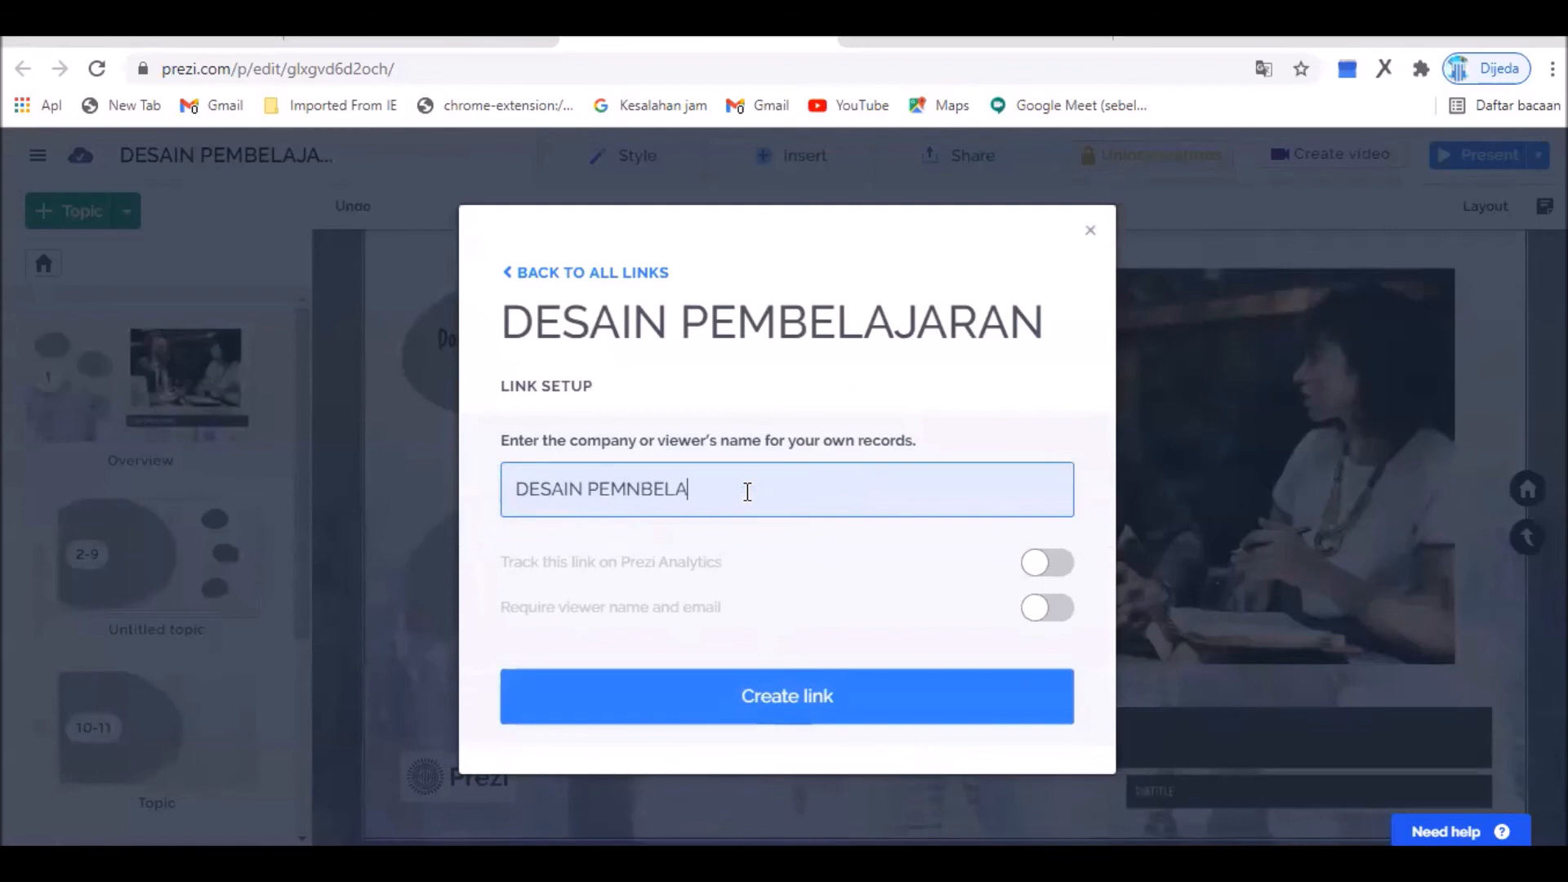
text(BELAJARAN)
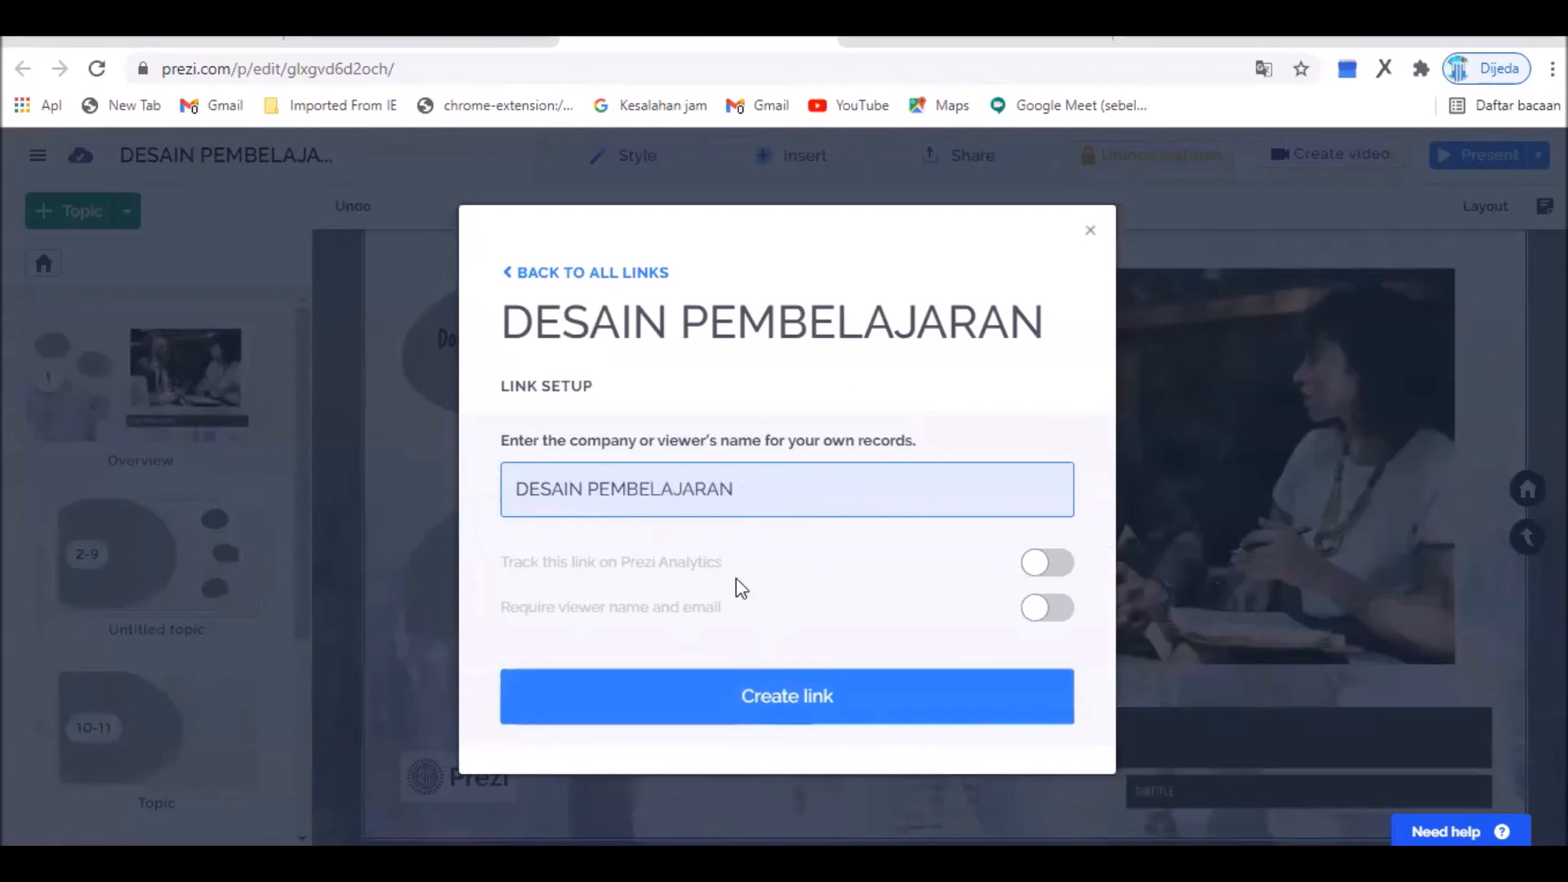
click(762, 685)
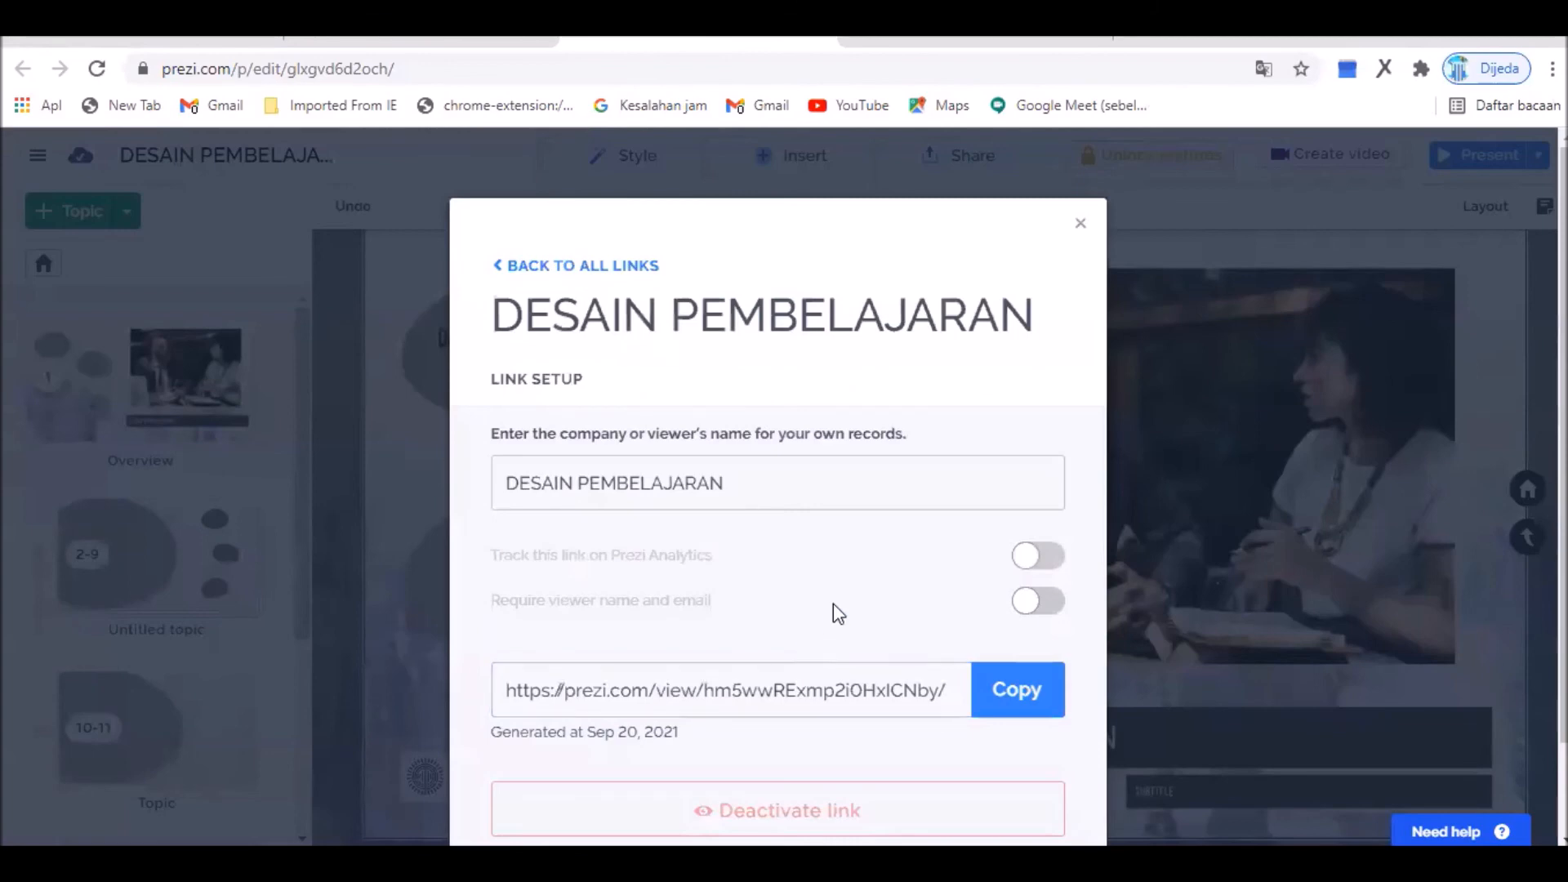
click(1032, 701)
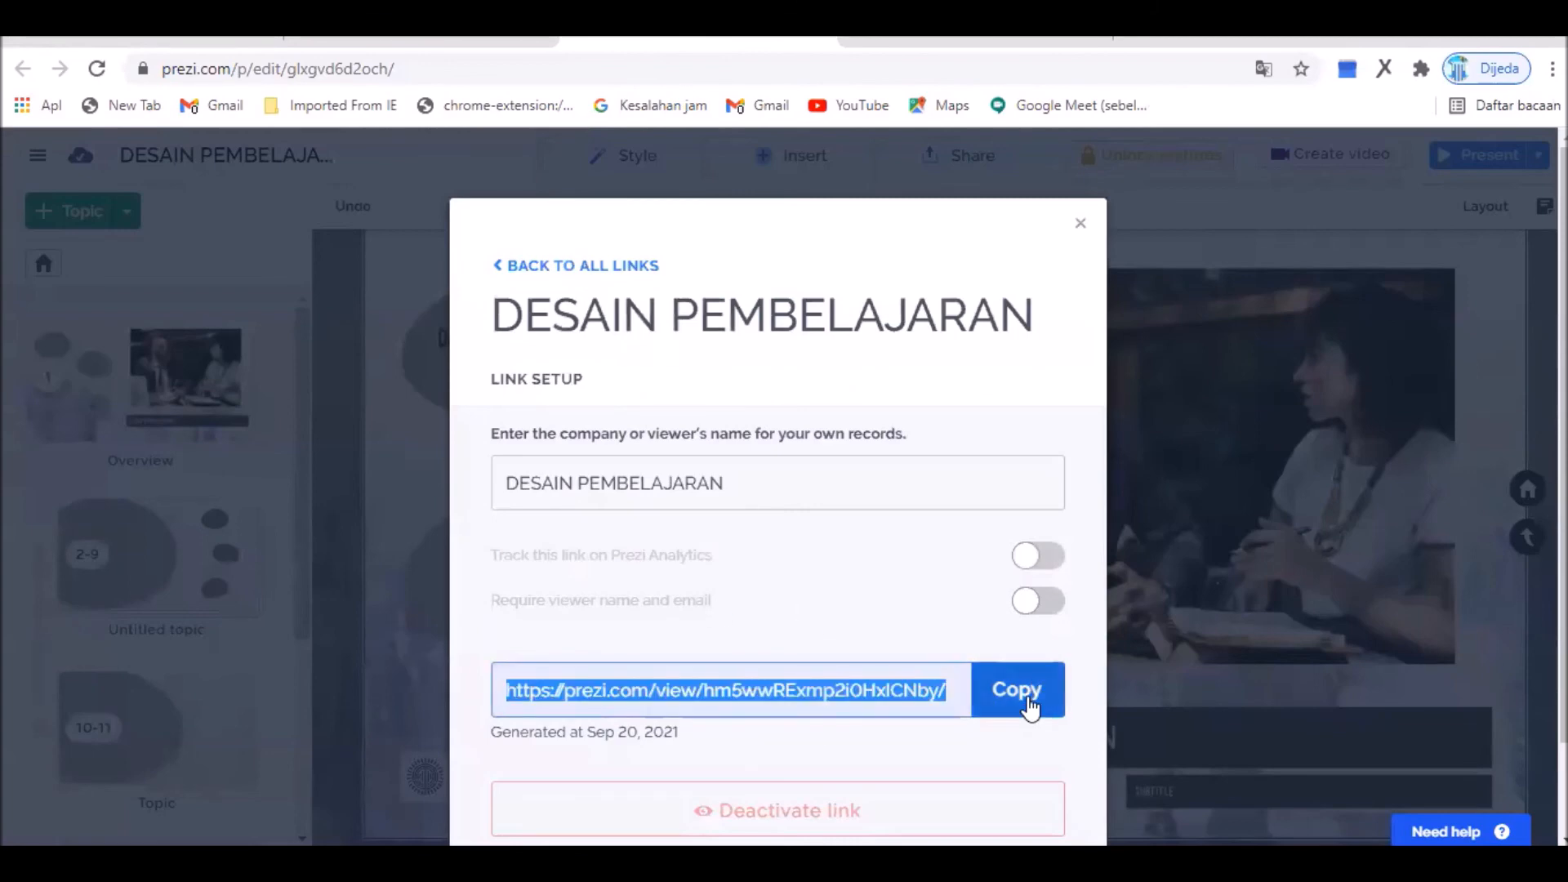
click(1081, 226)
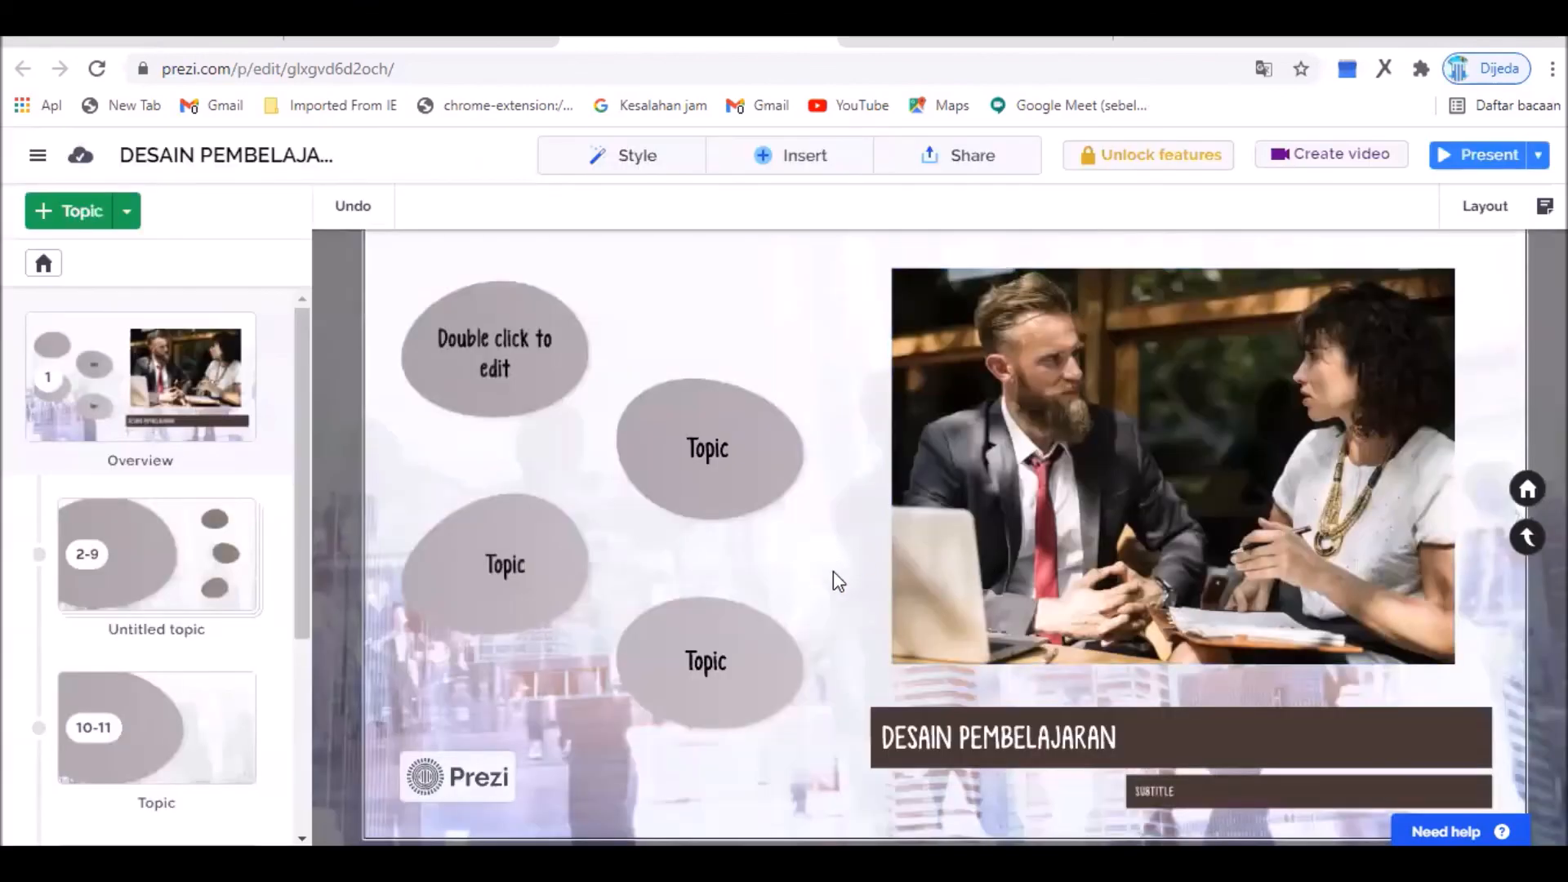